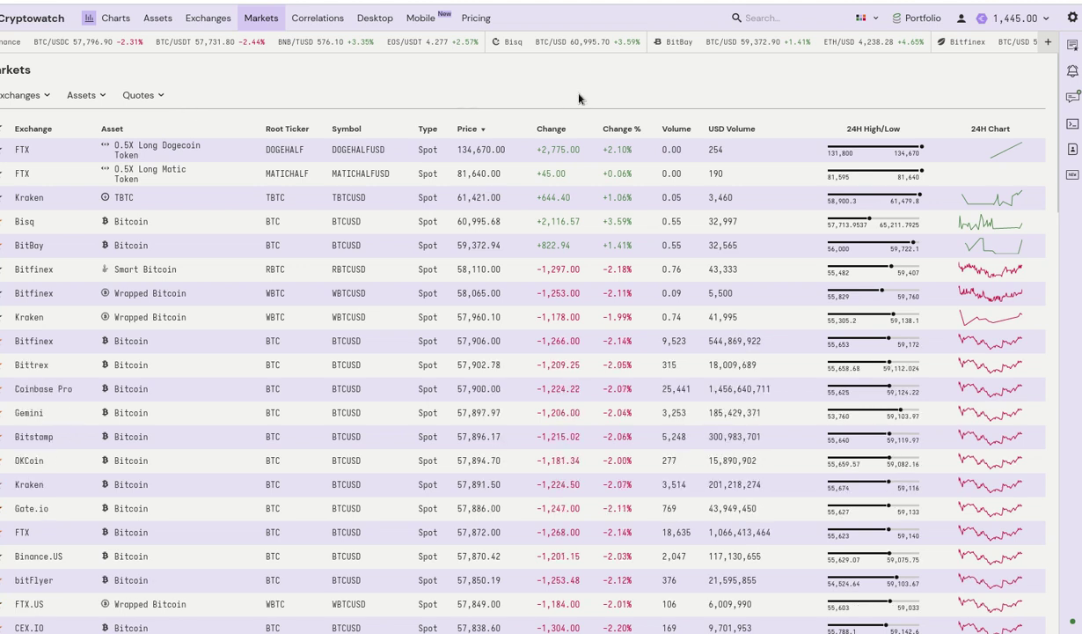
Step: Filter the market list to the Cardano (ADA) asset and add Tether (USDT) to the quote filter
left_click(85, 94)
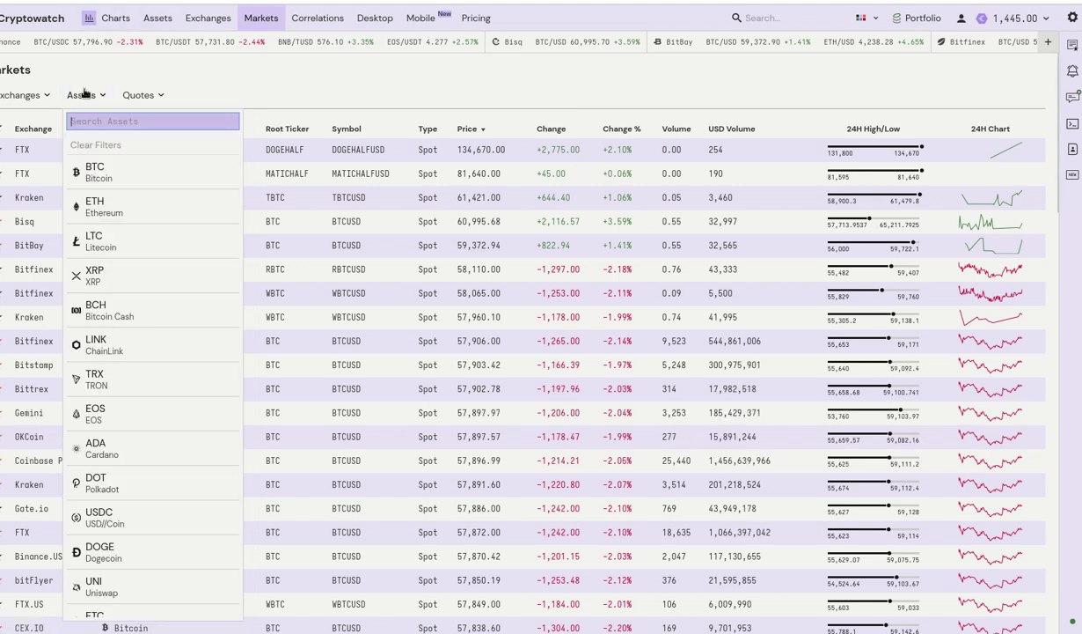
scroll(152, 272, "down", 1)
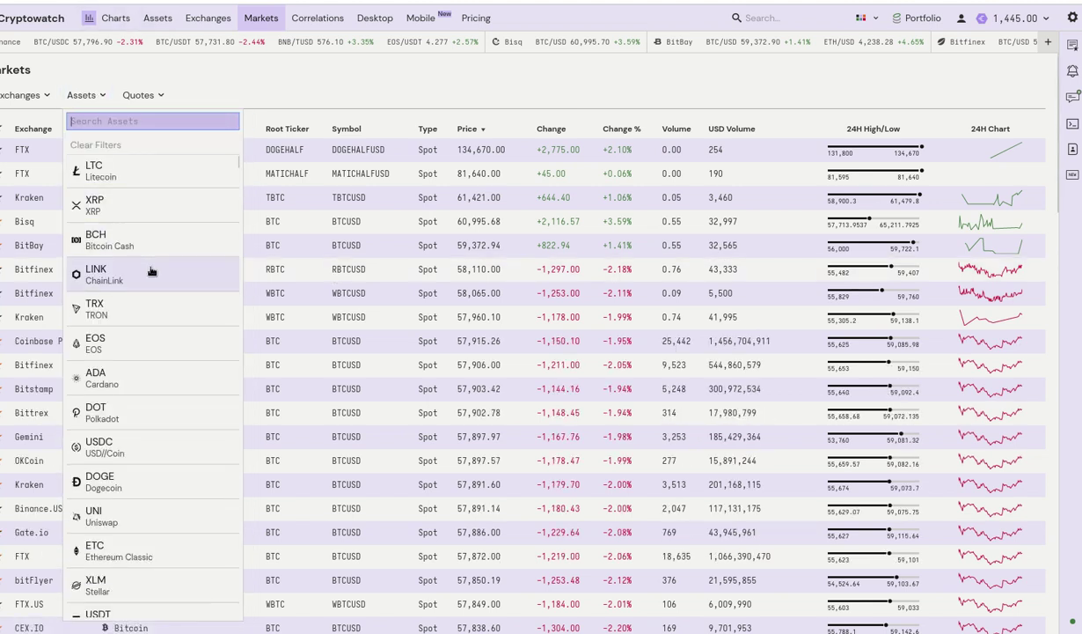
left_click(106, 380)
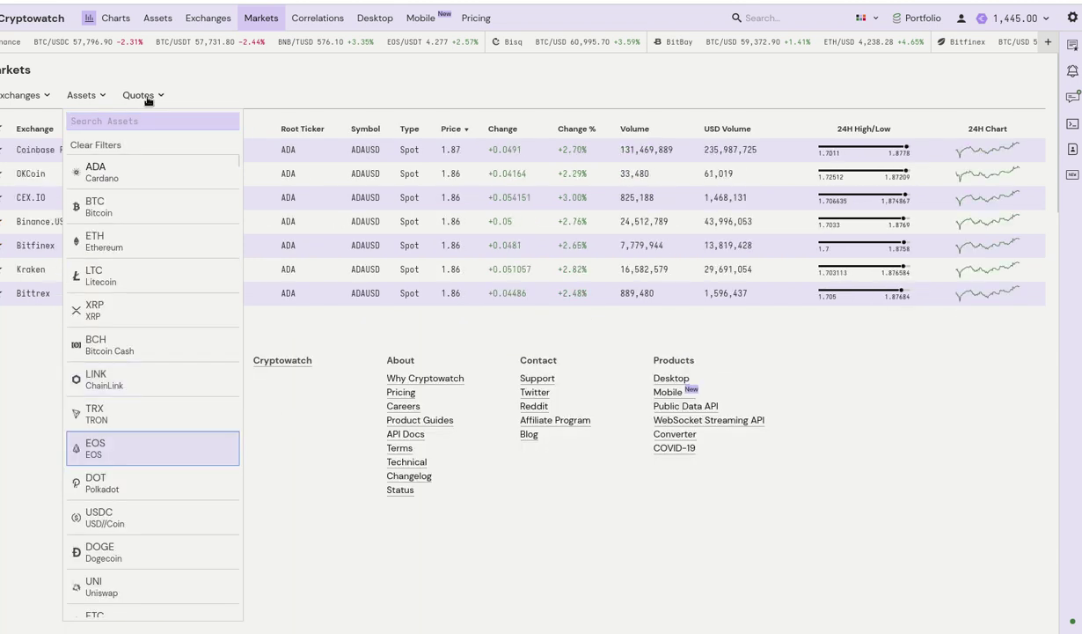
left_click(145, 95)
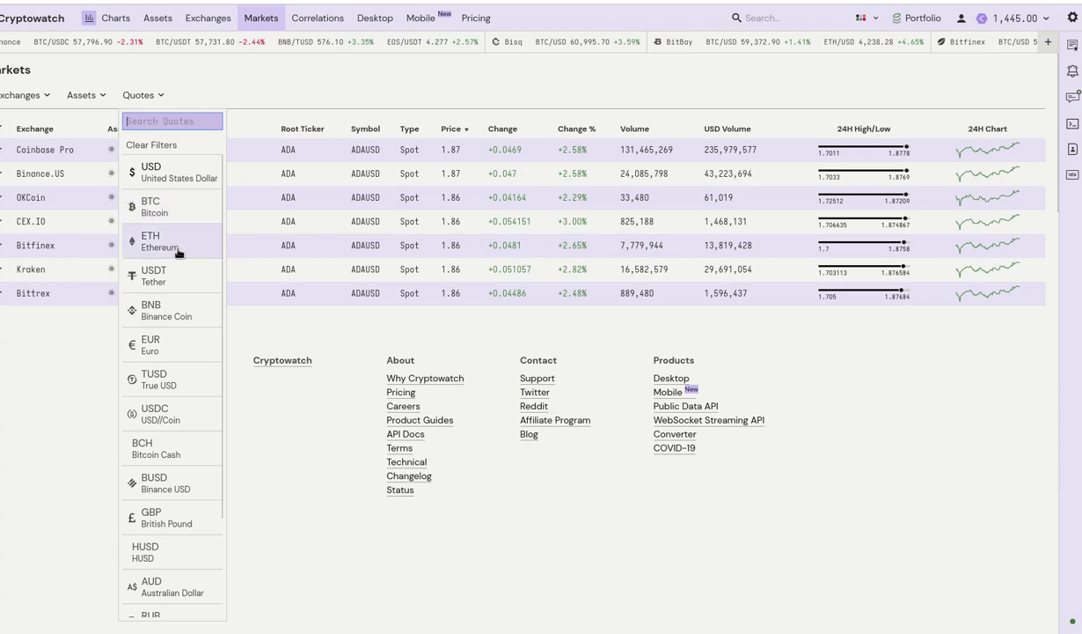
left_click(163, 275)
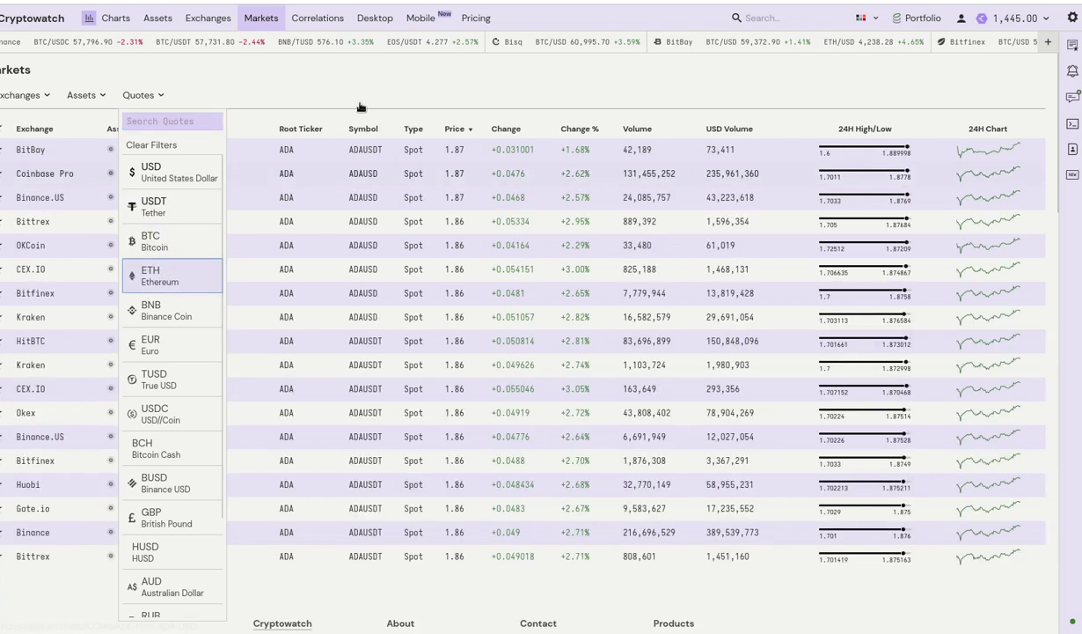
left_click(107, 126)
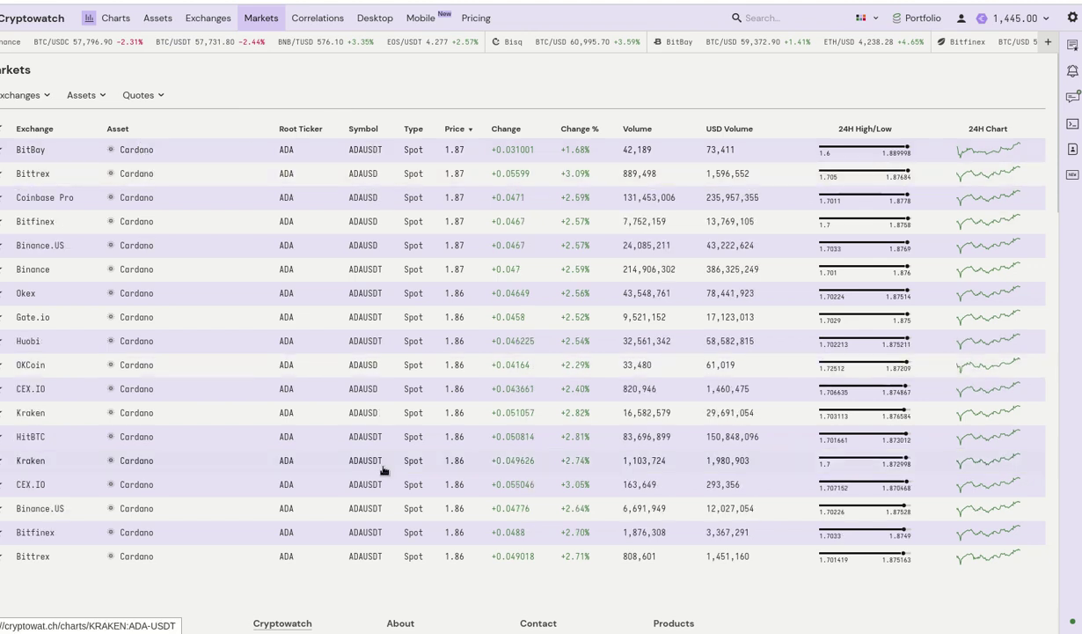
Step: Check the spot and futures market type options in the markets settings
left_click(1073, 18)
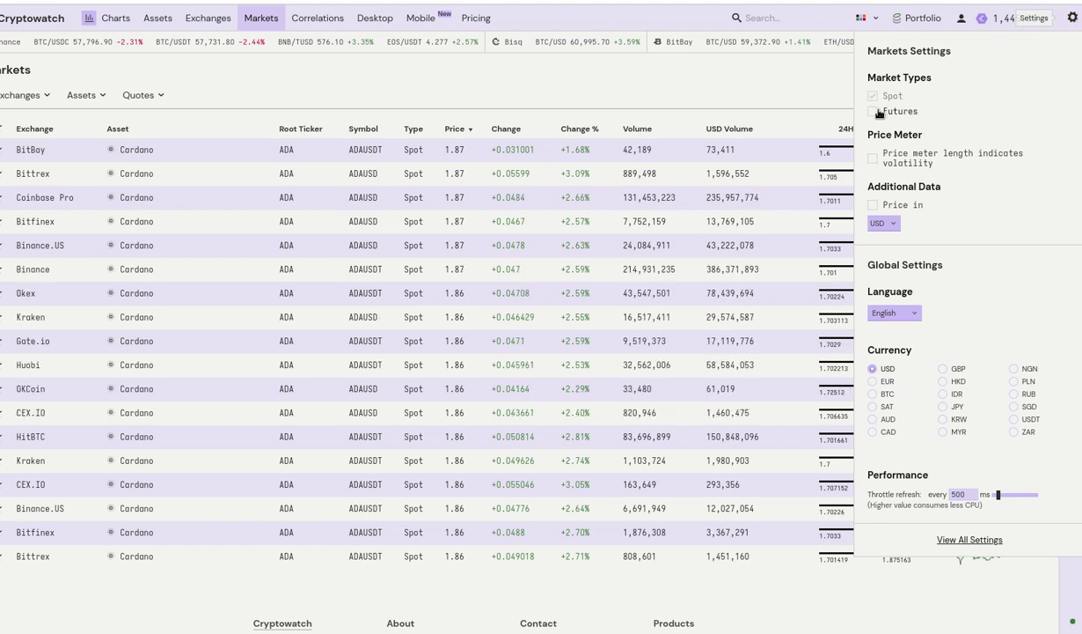
left_click(876, 112)
left_click(877, 112)
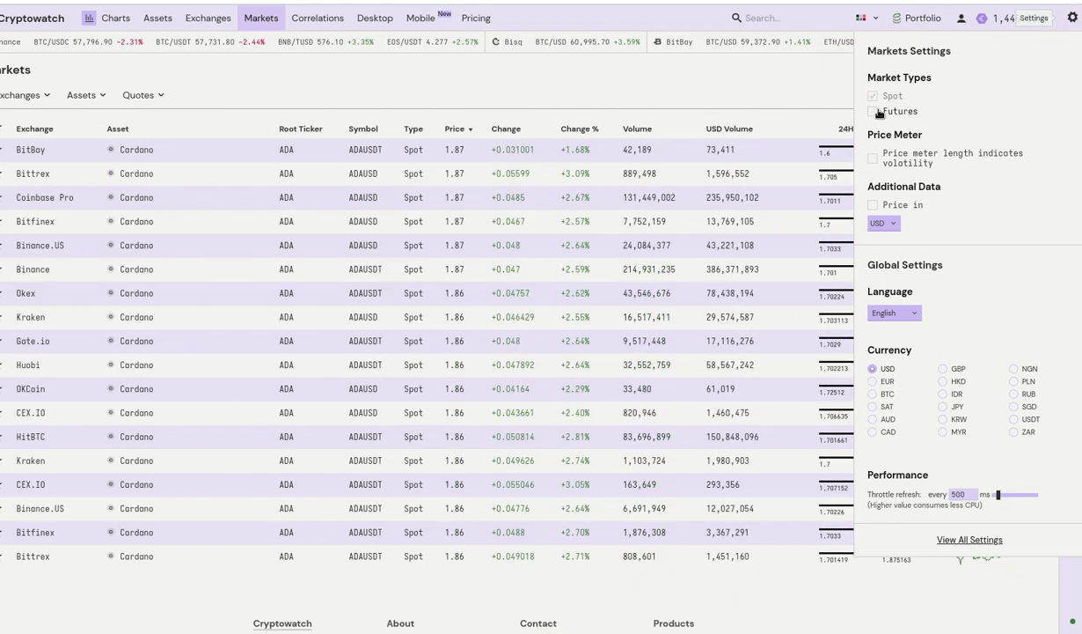
left_click(776, 79)
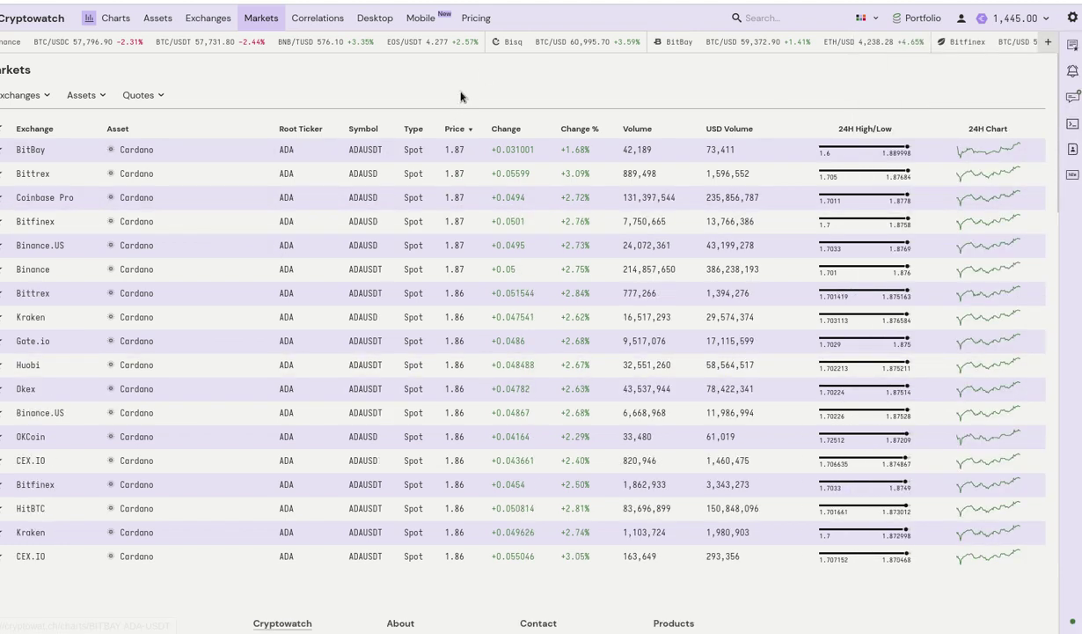
Step: Sort the Cardano prices from highest to lowest and outline the Symbol and Exchange columns plus the lowest and highest prices on a screen capture
left_click(454, 129)
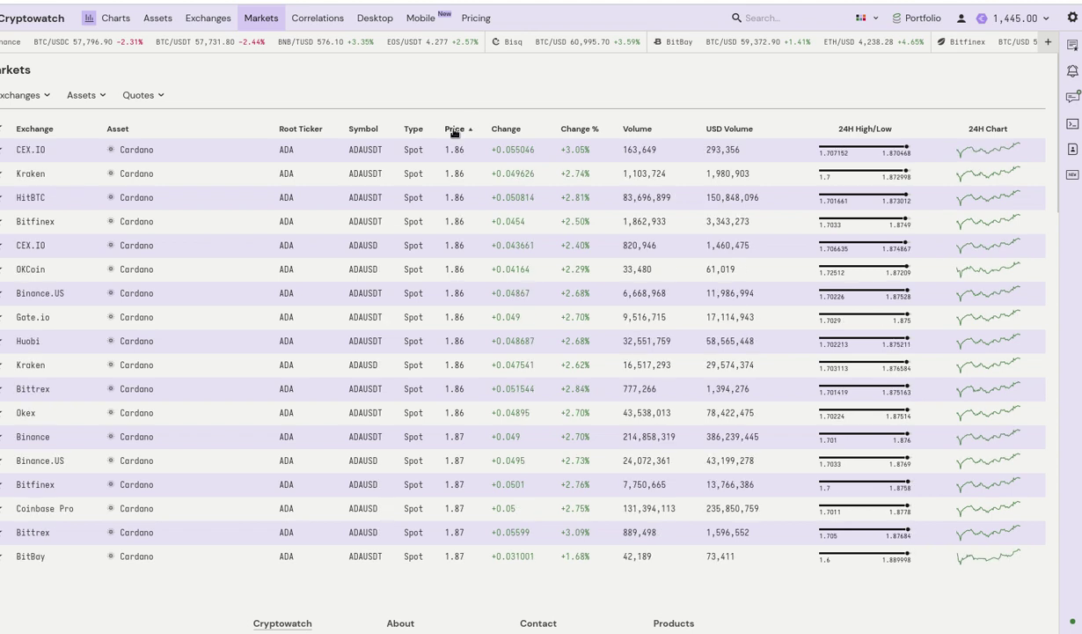
left_click(454, 130)
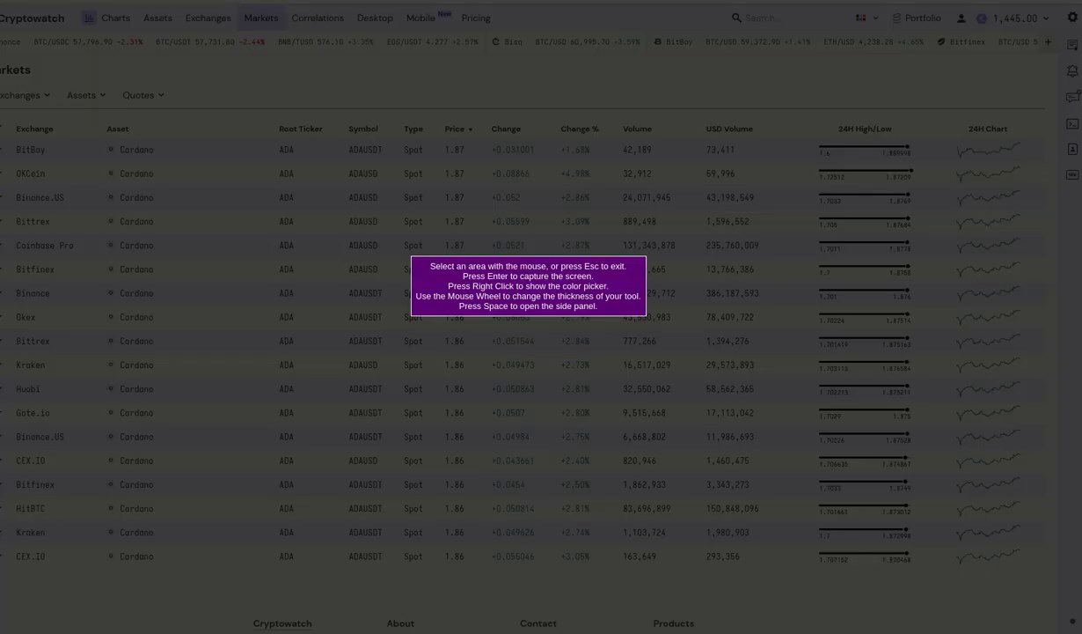
left_click_drag(0, 54, 1063, 604)
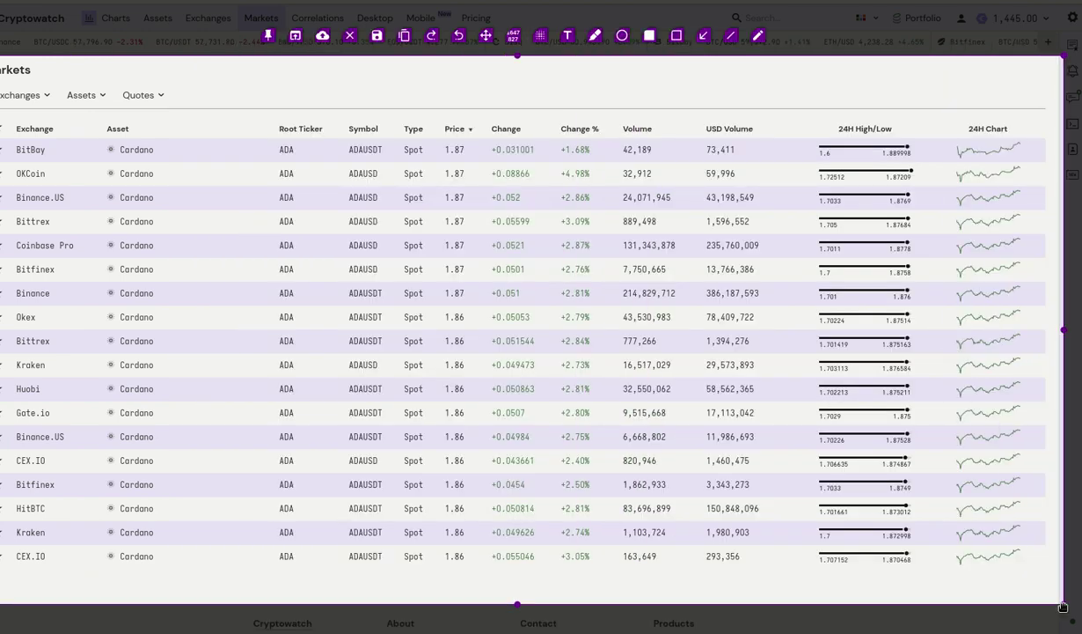
left_click(652, 39)
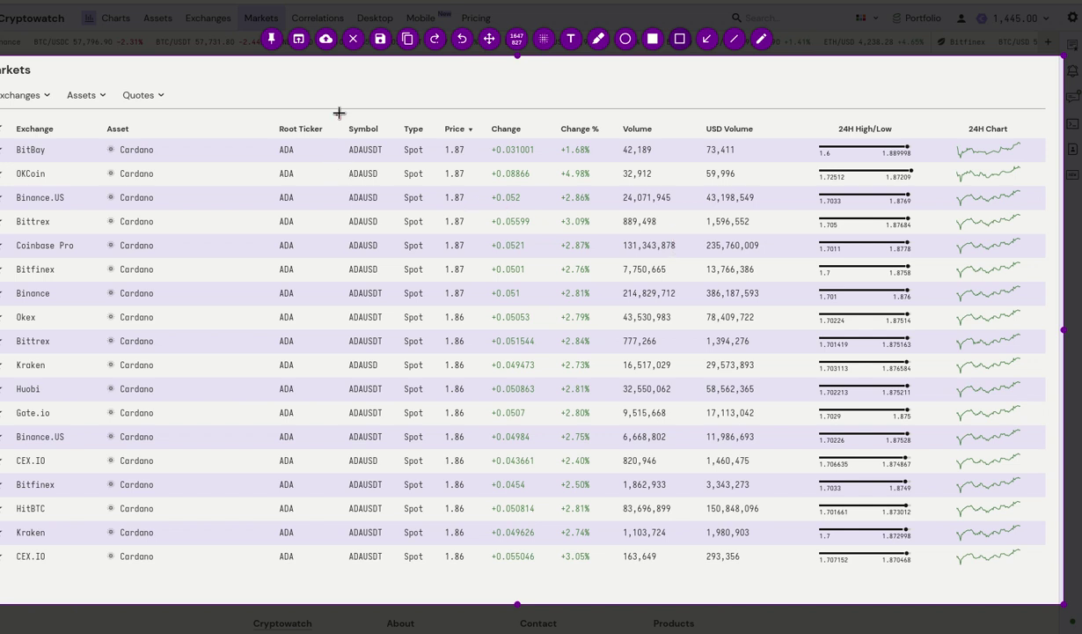
mouse_move(336, 108)
left_mouse_down()
mouse_move(315, 472)
mouse_move(375, 597)
mouse_move(387, 572)
left_mouse_up()
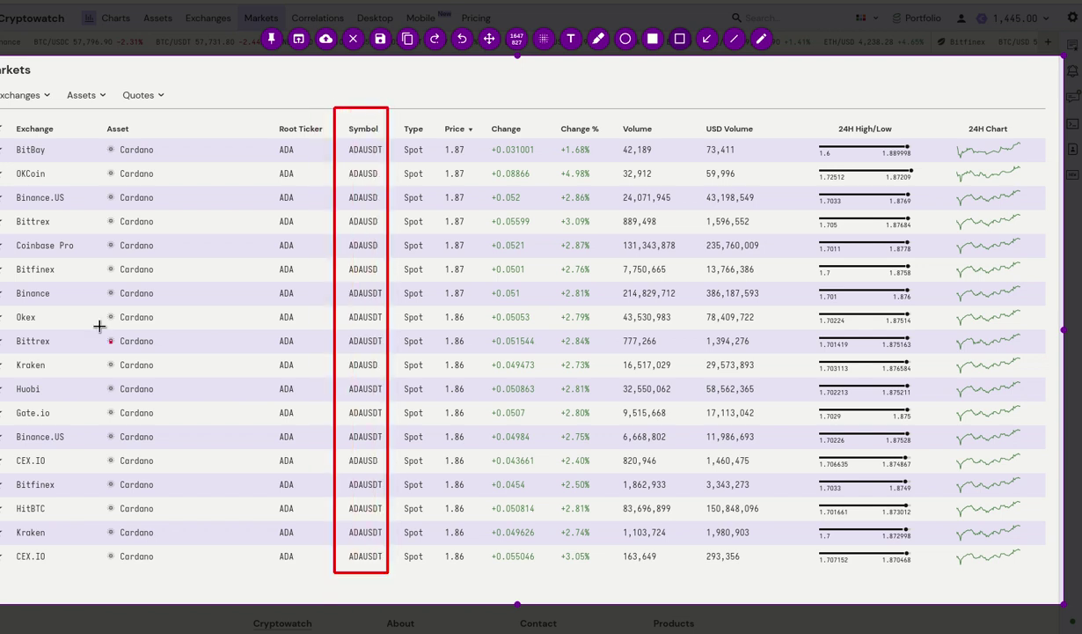
left_click_drag(0, 106, 66, 567)
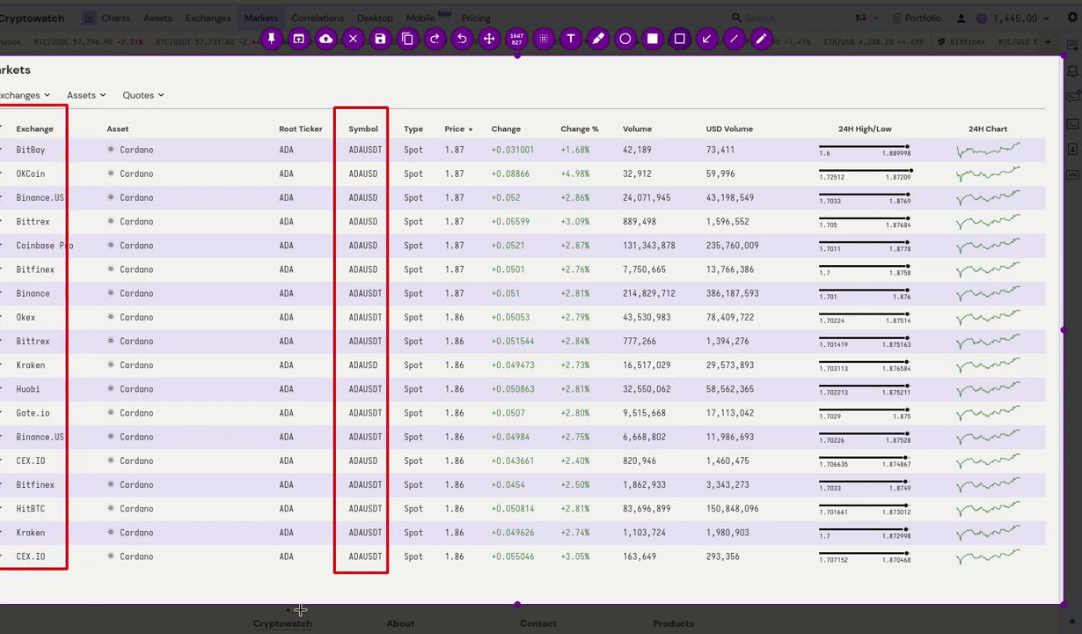
left_click_drag(395, 546, 473, 568)
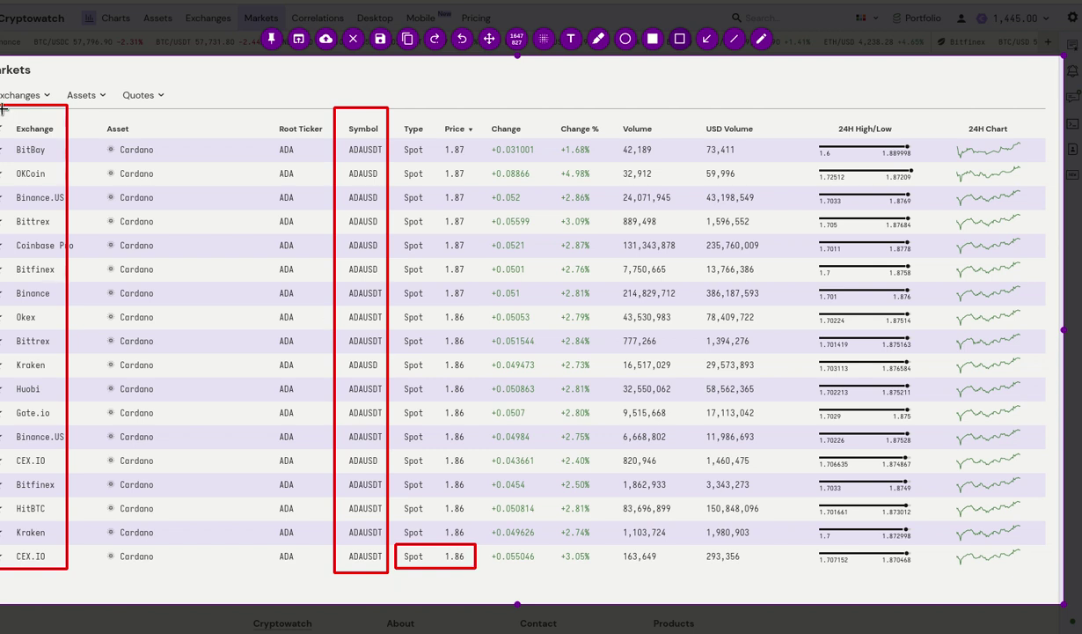
mouse_move(1, 135)
left_mouse_down()
mouse_move(533, 162)
mouse_move(463, 161)
mouse_move(484, 161)
left_mouse_up()
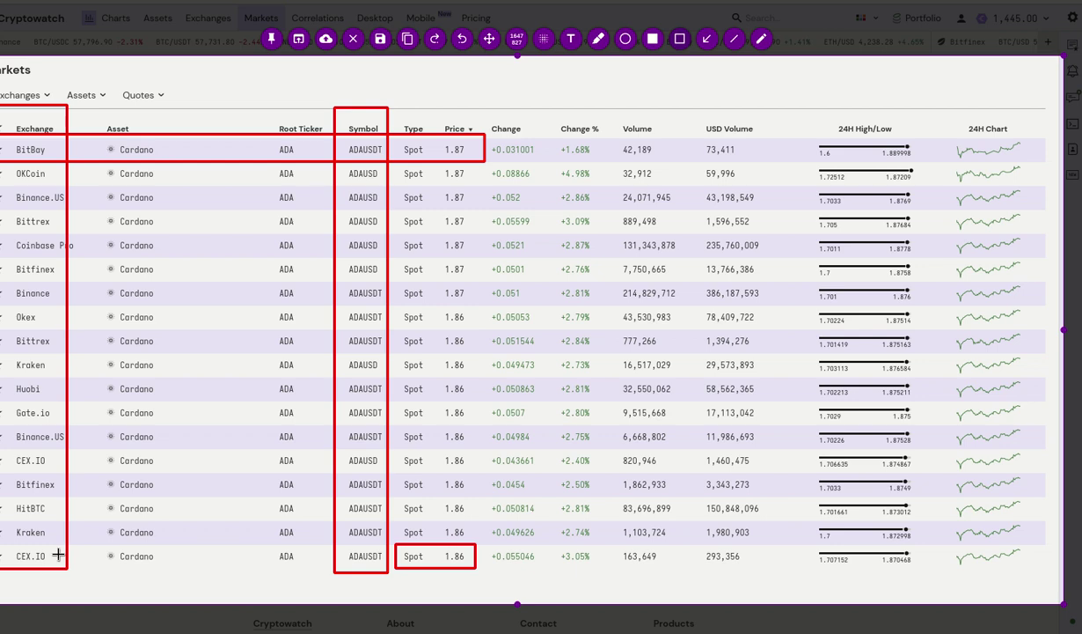
key("Escape")
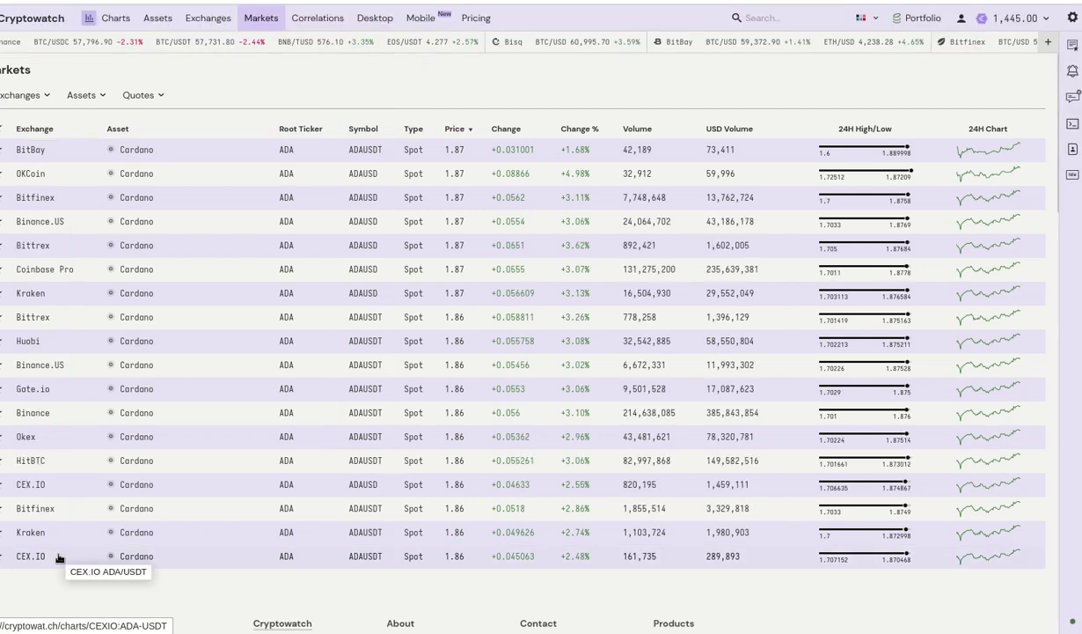
Step: Bring up the bot's dashboard with the STABLECOIN scanner, then open EasySSH and connect to the saved Console host
key("super")
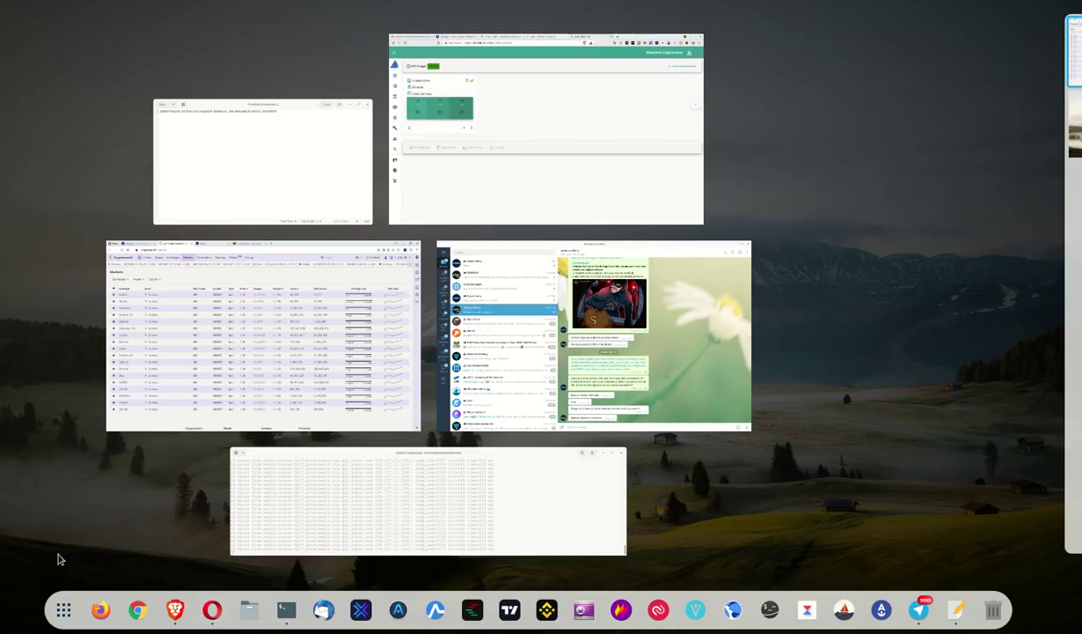
left_click(587, 182)
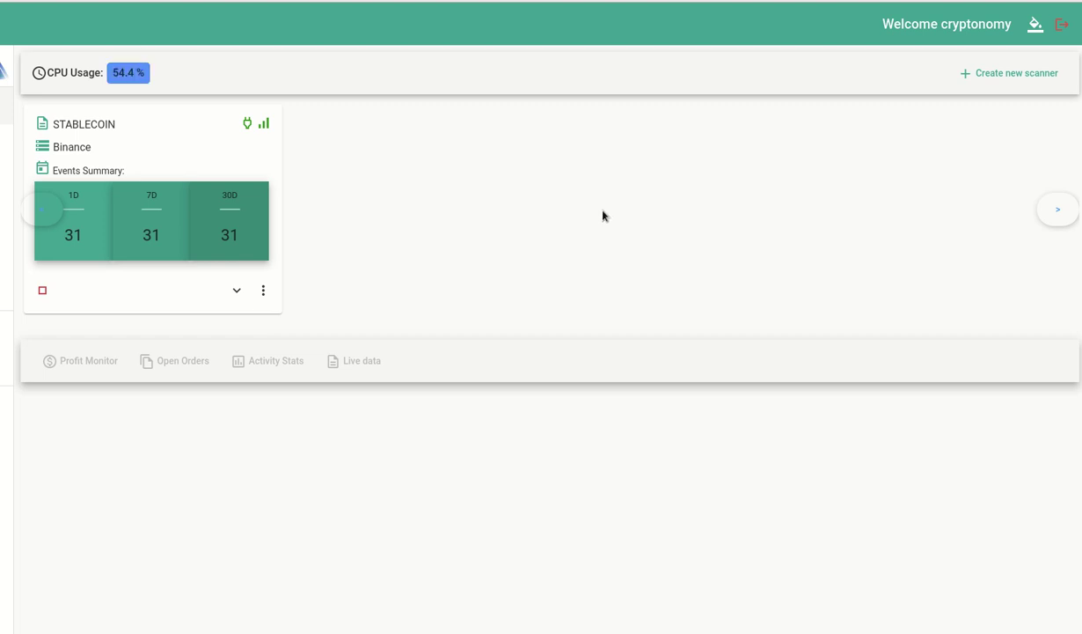
mouse_move(616, 629)
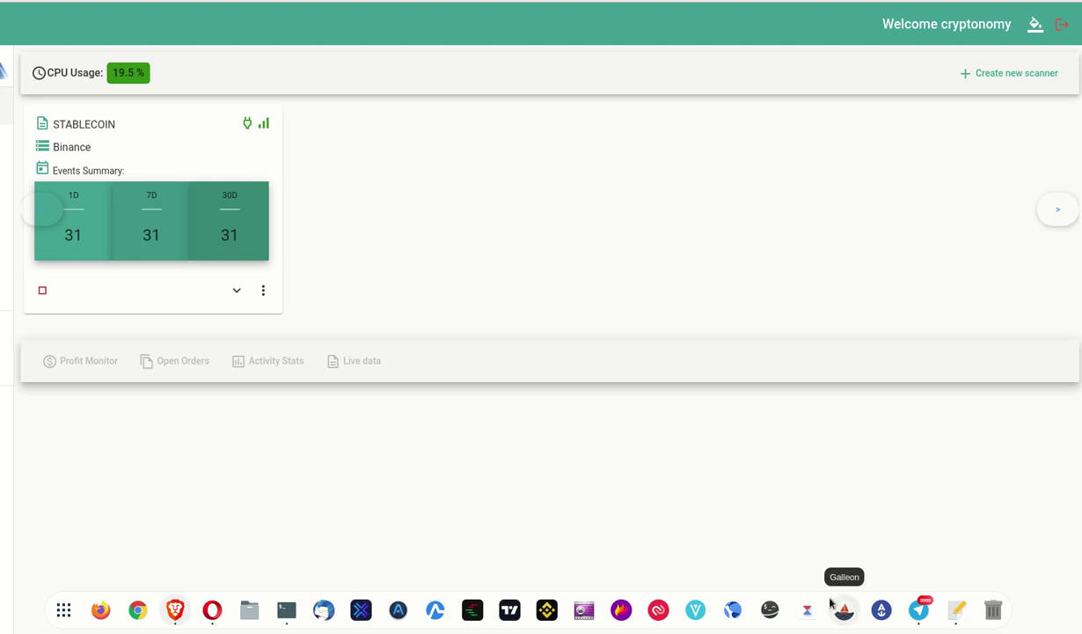
left_click(771, 616)
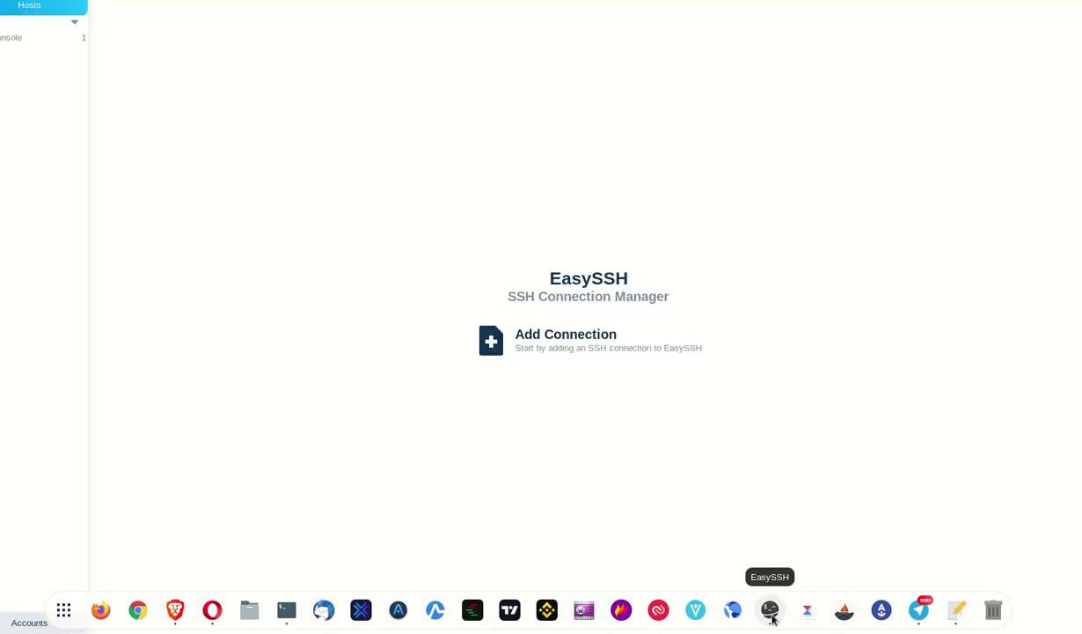
left_click(26, 37)
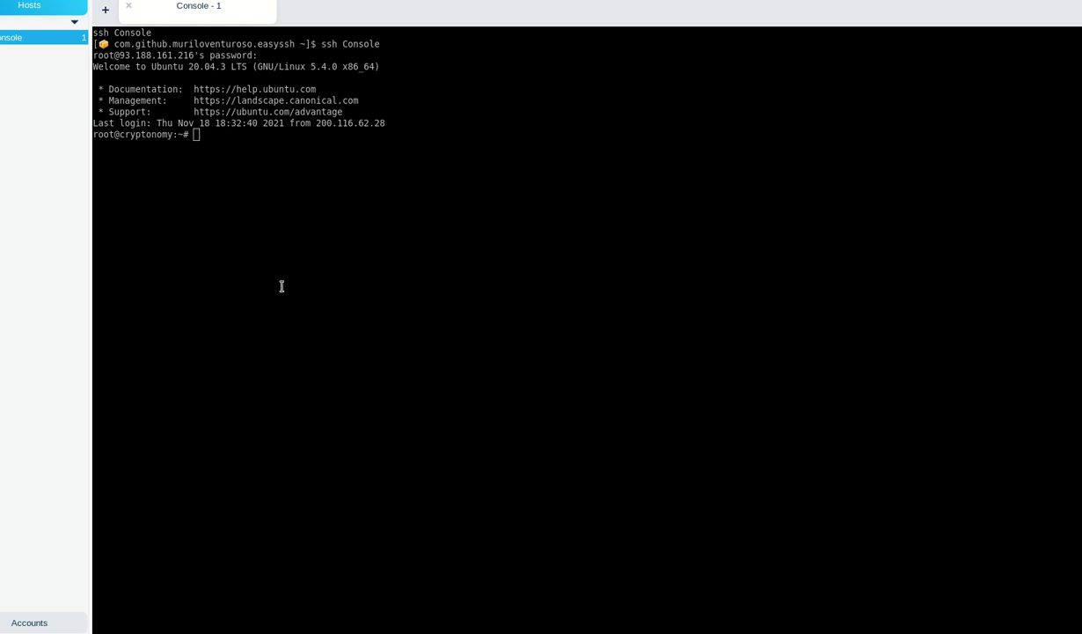
Step: Switch to the Opera browser and try to open arbibot.com in a new tab
key("alt+Tab")
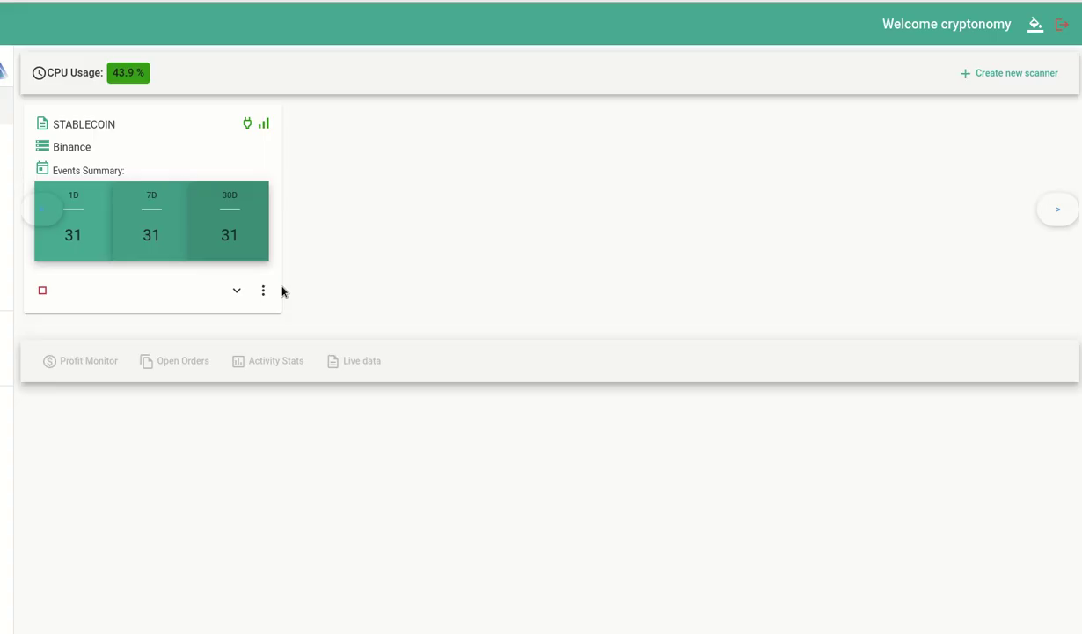
left_click(205, 588)
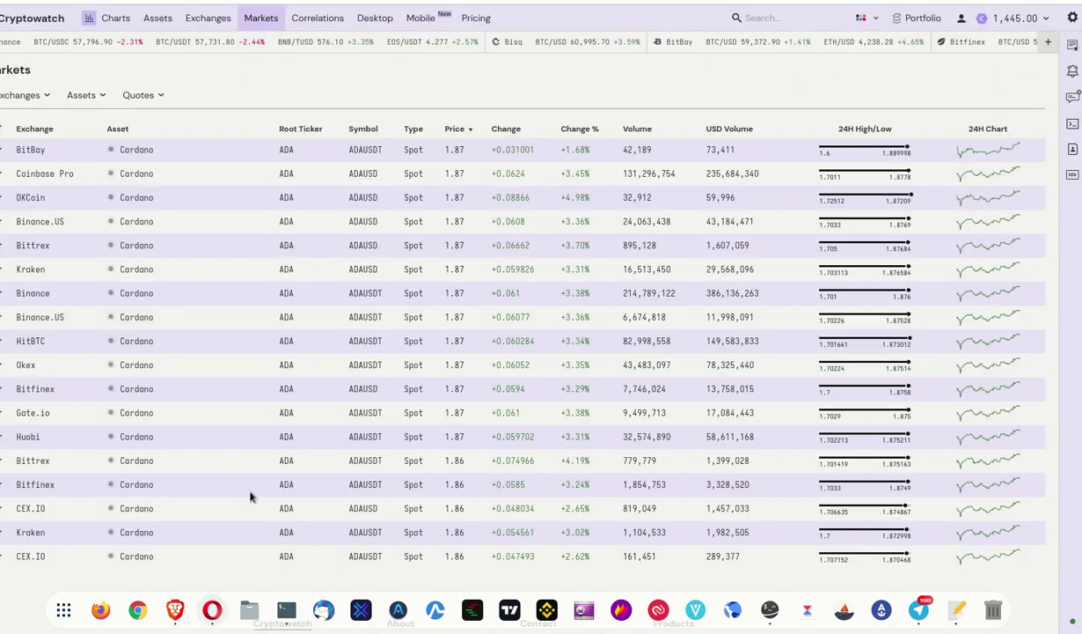
left_click(363, 7)
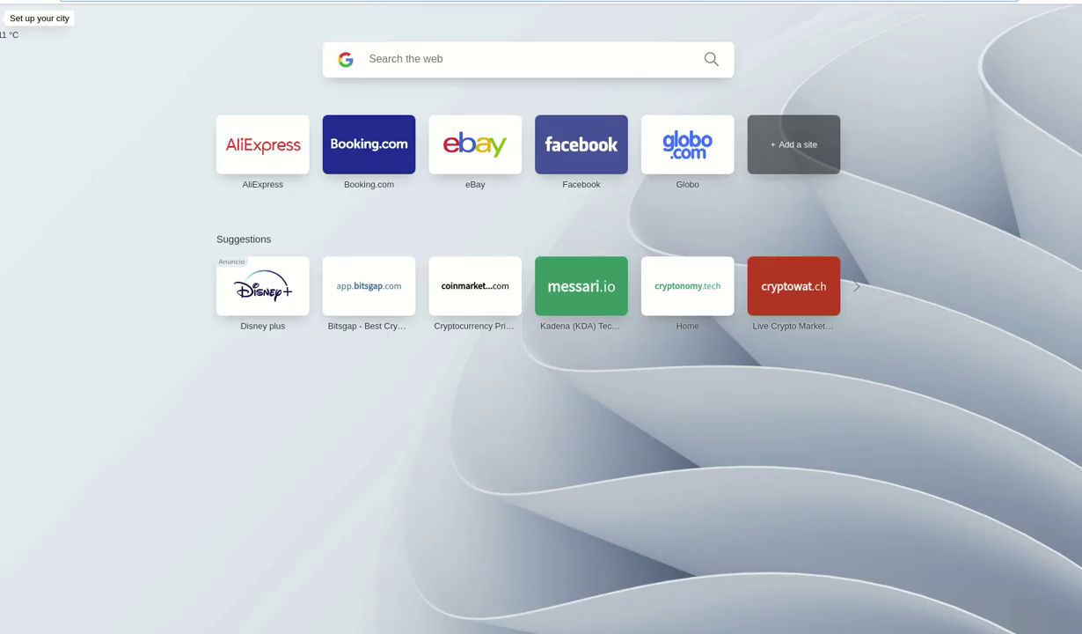
type("arbibo")
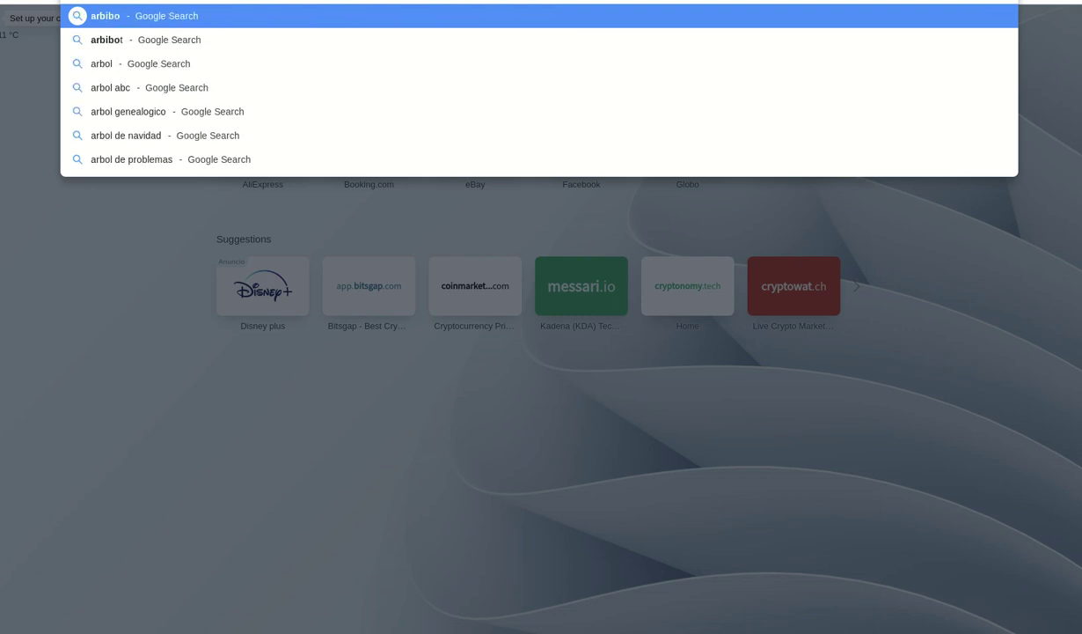
type("t")
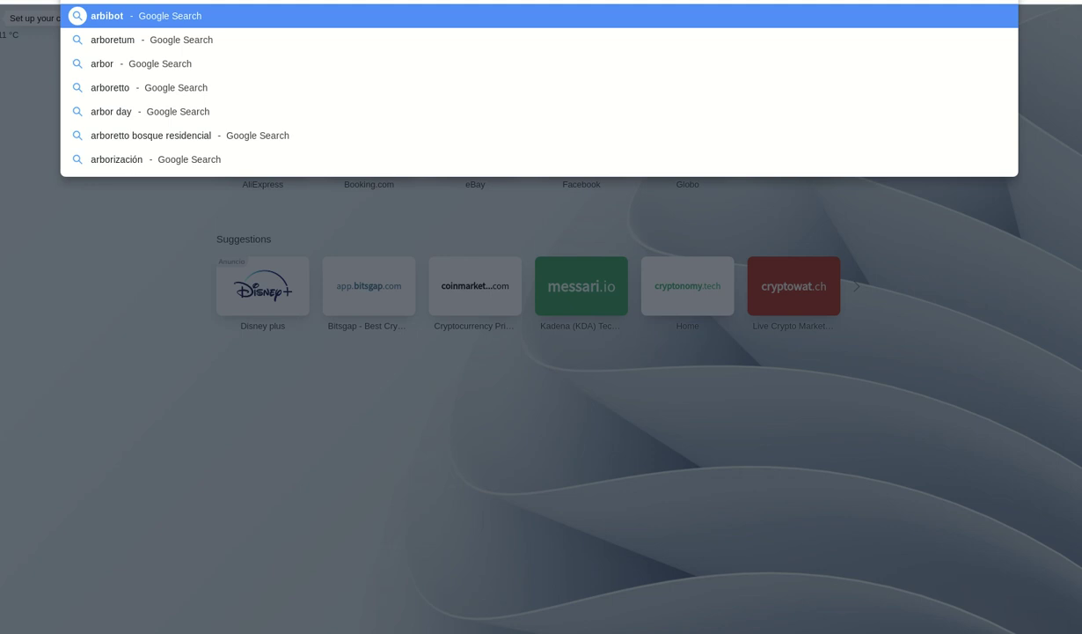
type(".co")
key("Return")
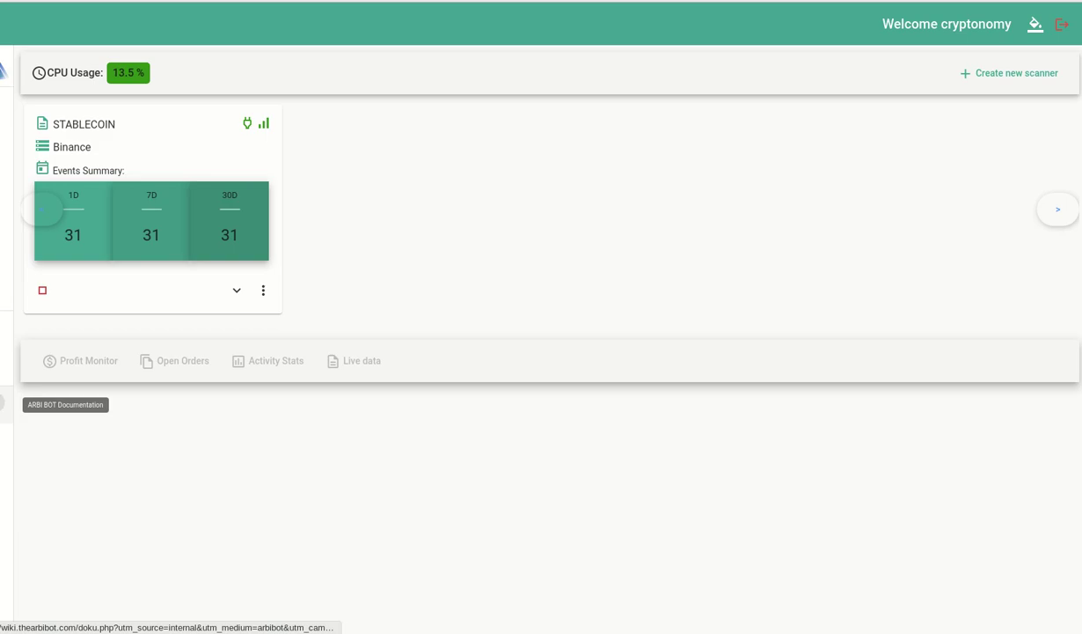
Step: Open the ARBI BOT documentation from the bot's dashboard and load the ARBI BOT website in Opera
left_click(9, 388)
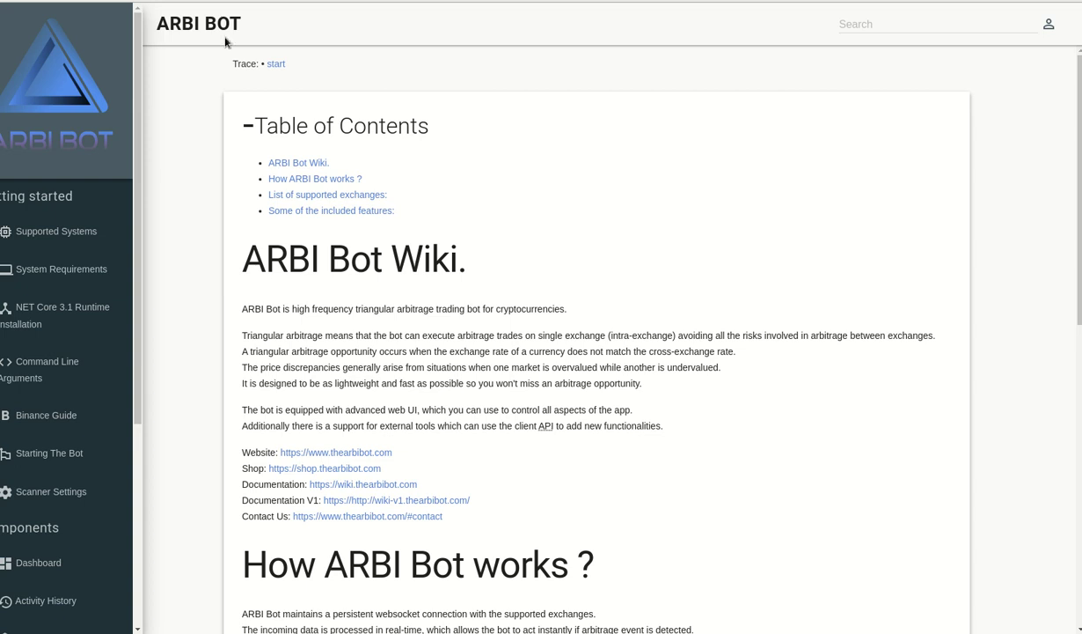
left_click(225, 41)
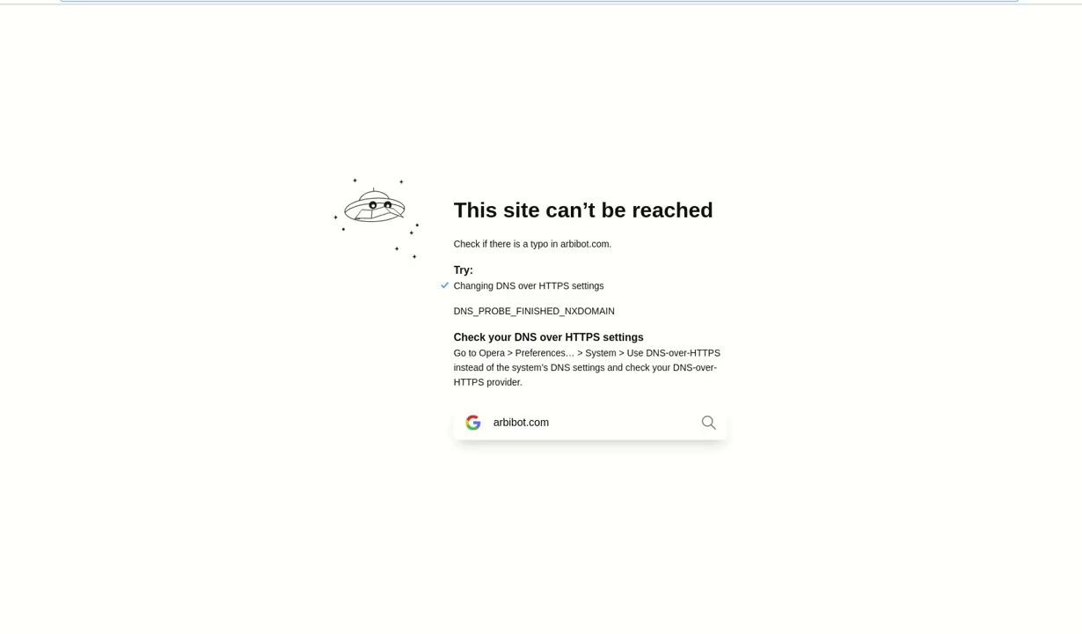
key("ctrl+l")
left_click(494, 421)
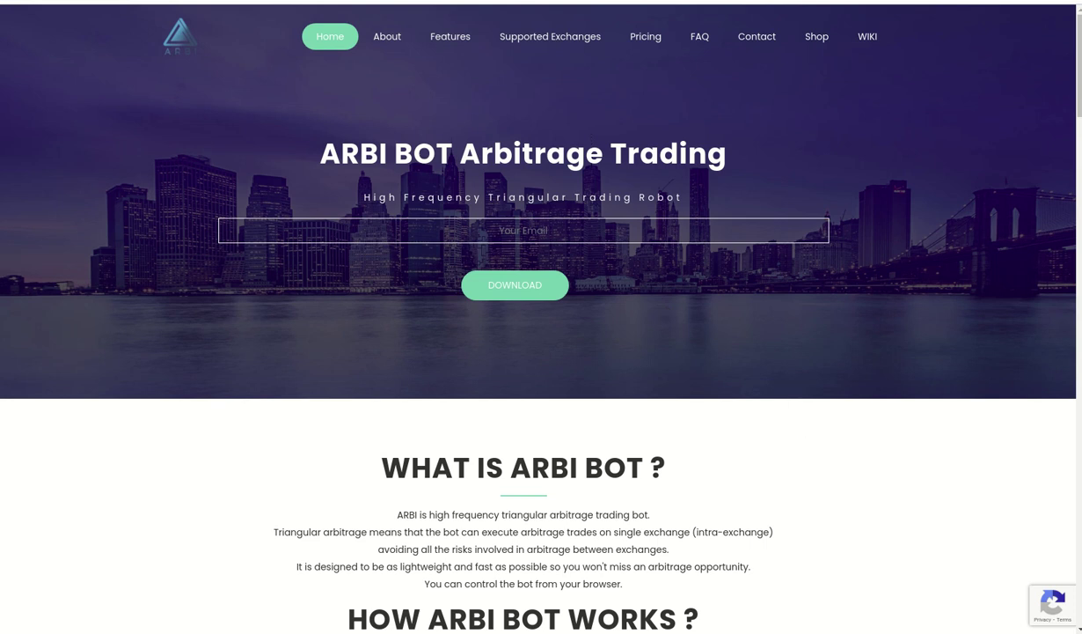
Step: Go to the website's pricing table and highlight "License for 1 Exchange" under the Single License package
left_click(645, 39)
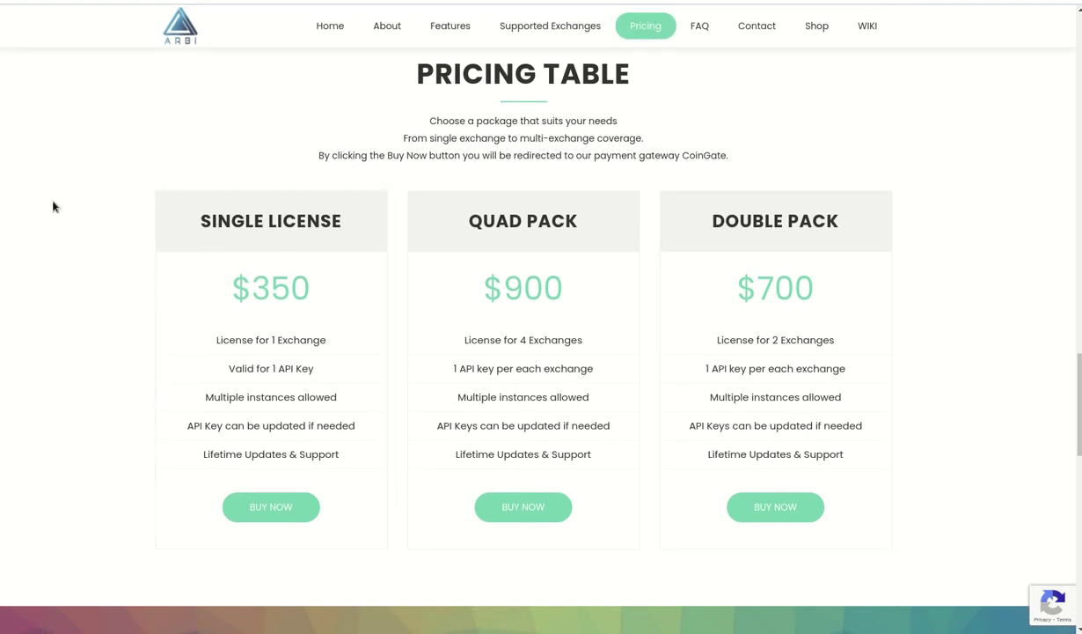
scroll(52, 207, "down", 1)
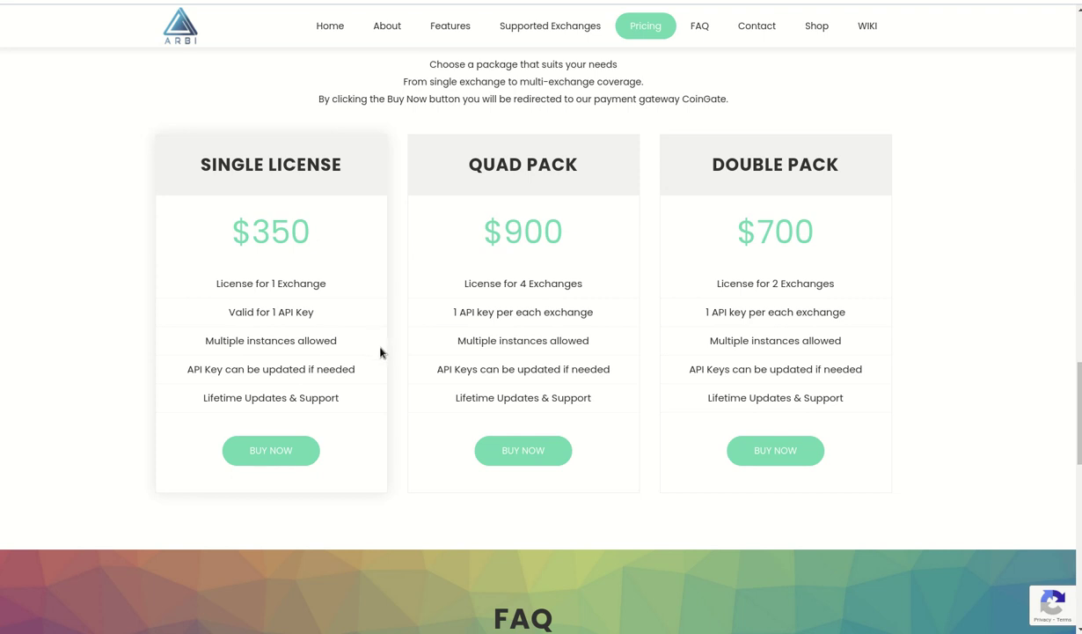
left_click_drag(322, 274, 179, 289)
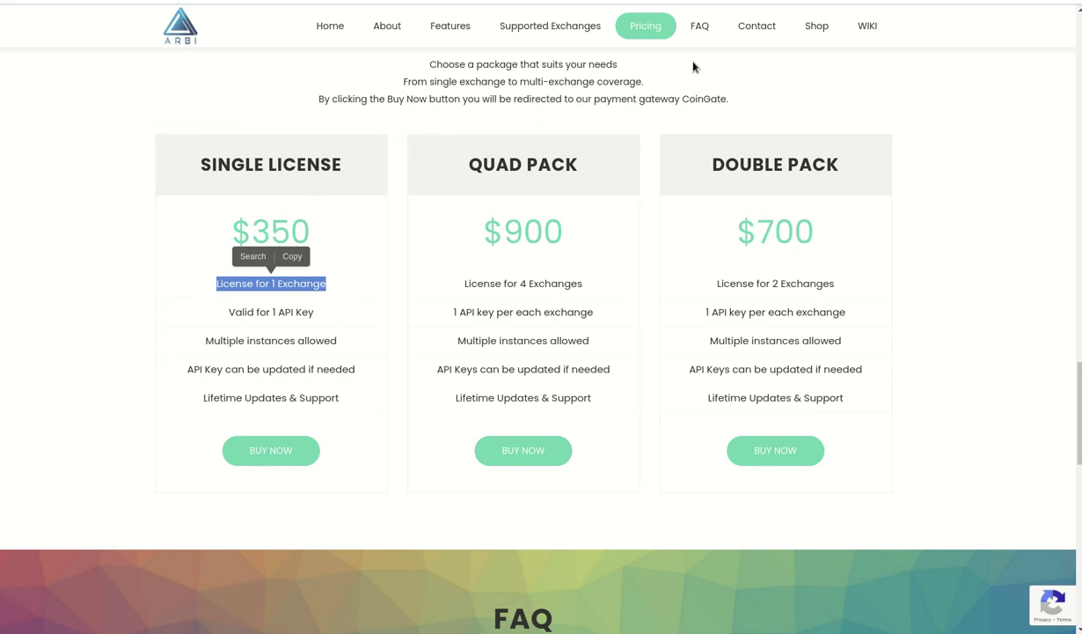
Step: Open the ARBI BOT wiki's Supported Systems page and highlight the list of tested operating systems
left_click(867, 26)
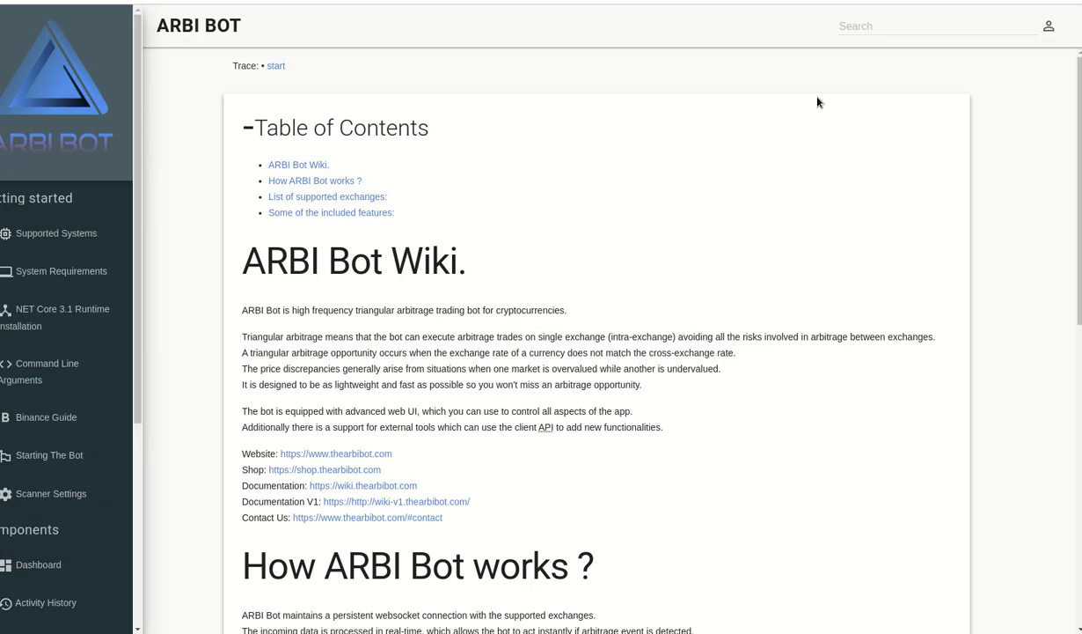
left_click(88, 241)
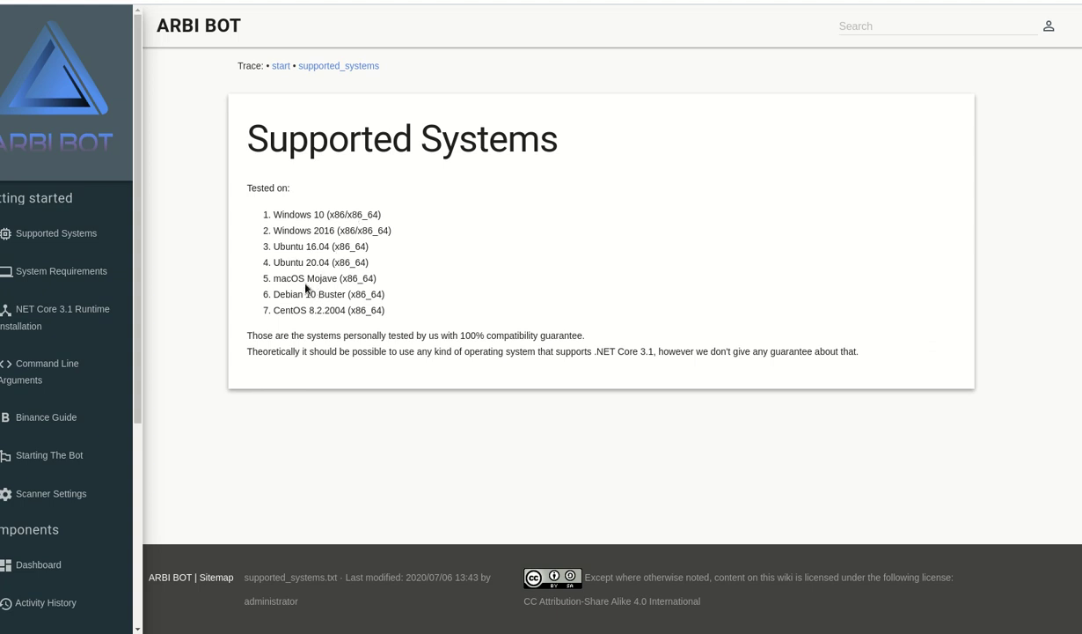
left_click_drag(301, 310, 241, 202)
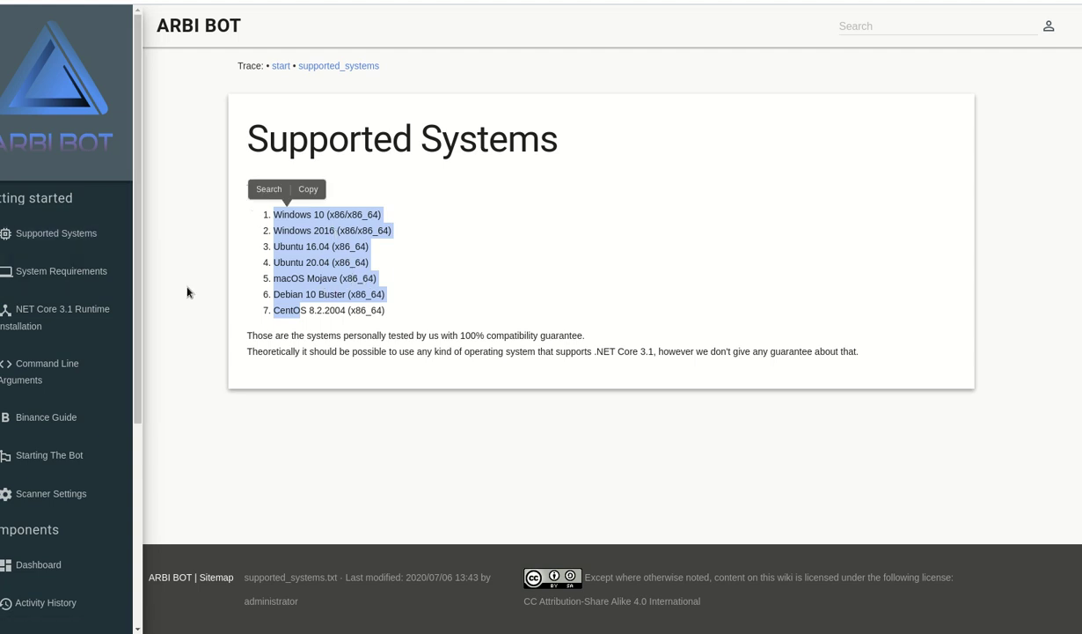
Step: Open the wiki's System Requirements page and highlight the CPU, RAM and .NET Core 3.1 requirements one by one
left_click(76, 273)
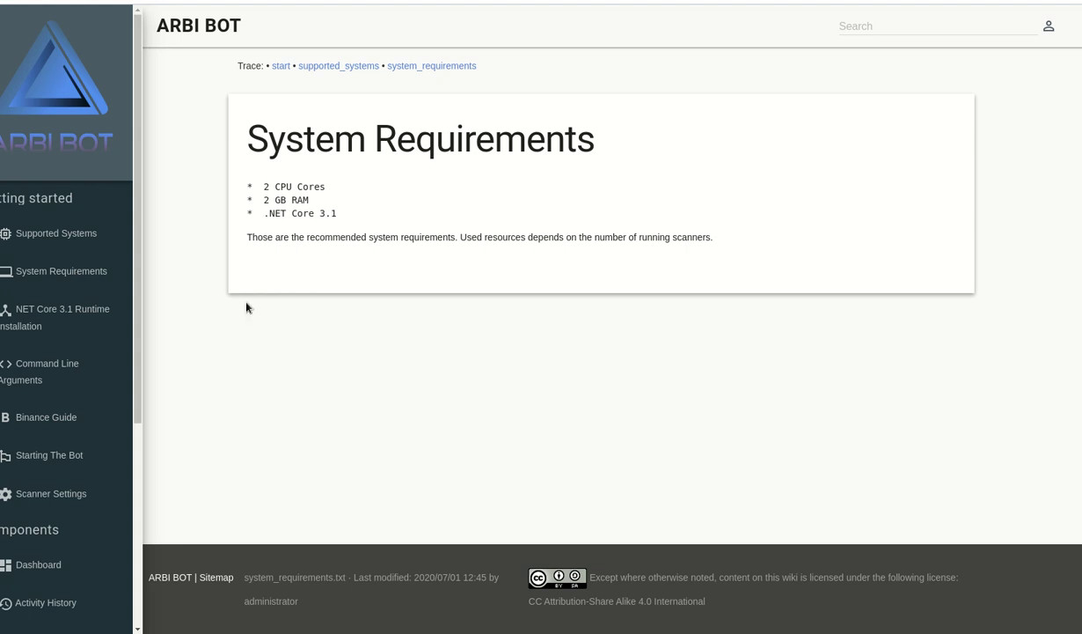
left_click_drag(323, 188, 258, 198)
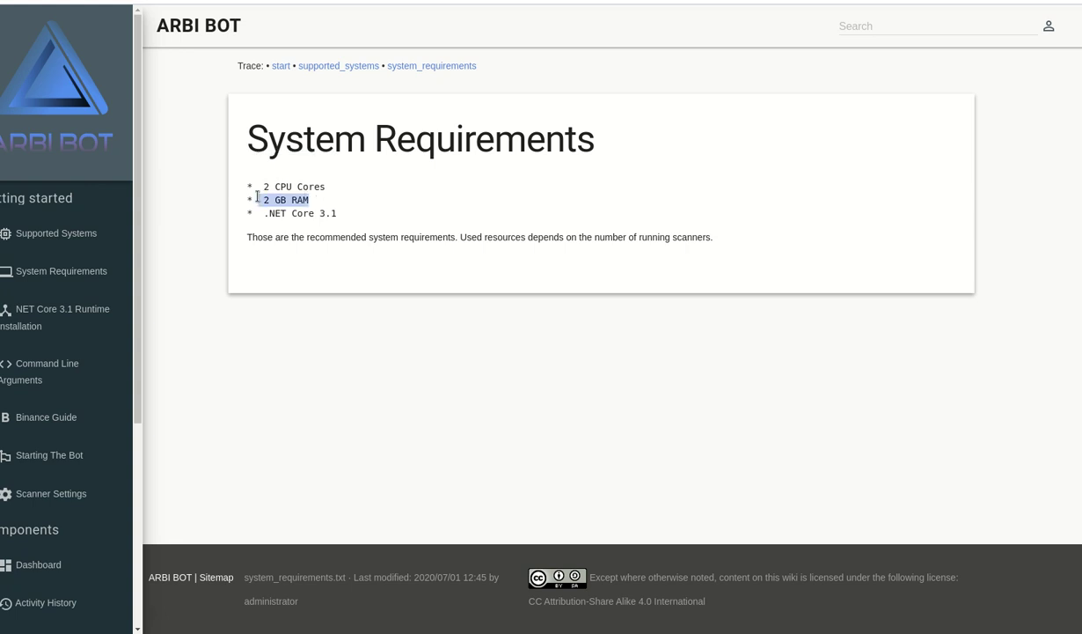
left_click(335, 214)
left_click_drag(335, 214, 255, 213)
Step: Open the wiki's .NET Core 3.1 Runtime Installation page and look through the instructions for each operating system
left_click(89, 317)
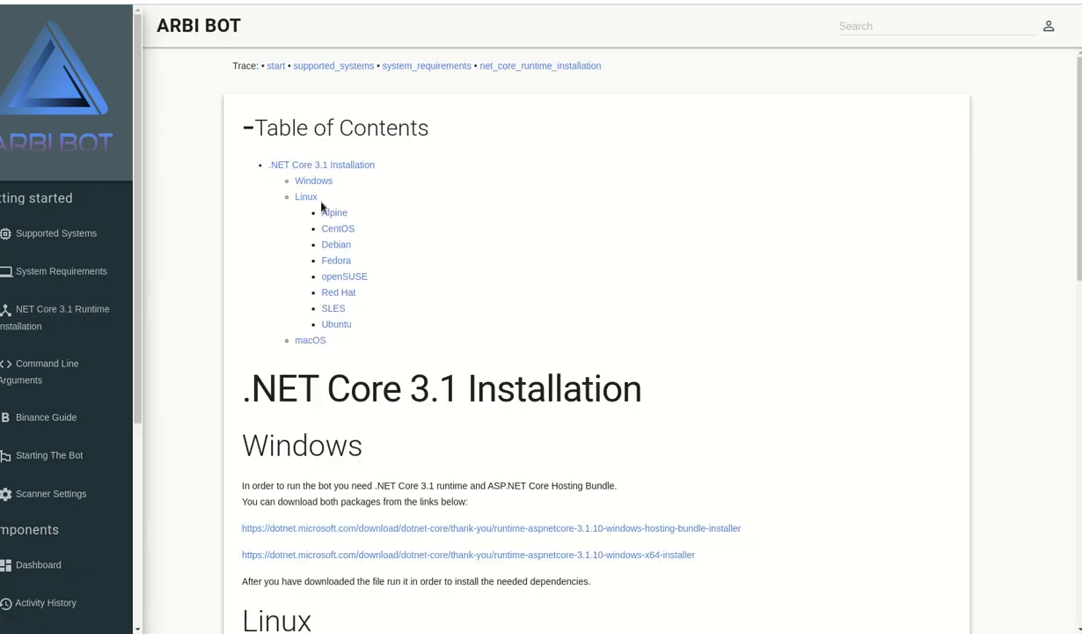
scroll(374, 368, "down", 3)
scroll(379, 373, "down", 7)
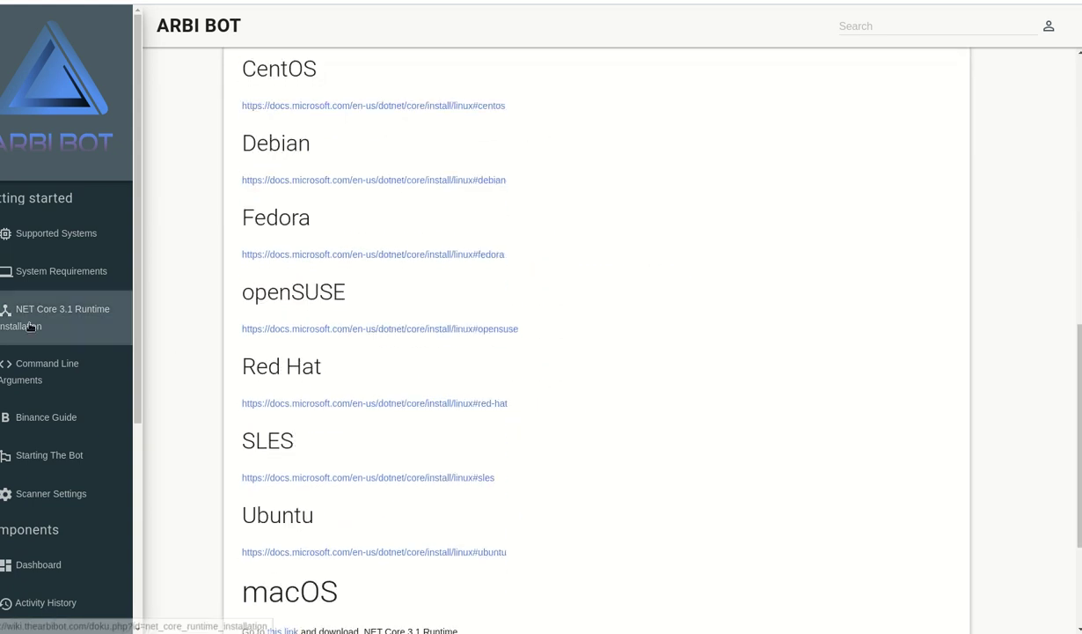
Step: Open the wiki's Command Line Arguments page and review the help, port and custom URL commands
left_click(49, 373)
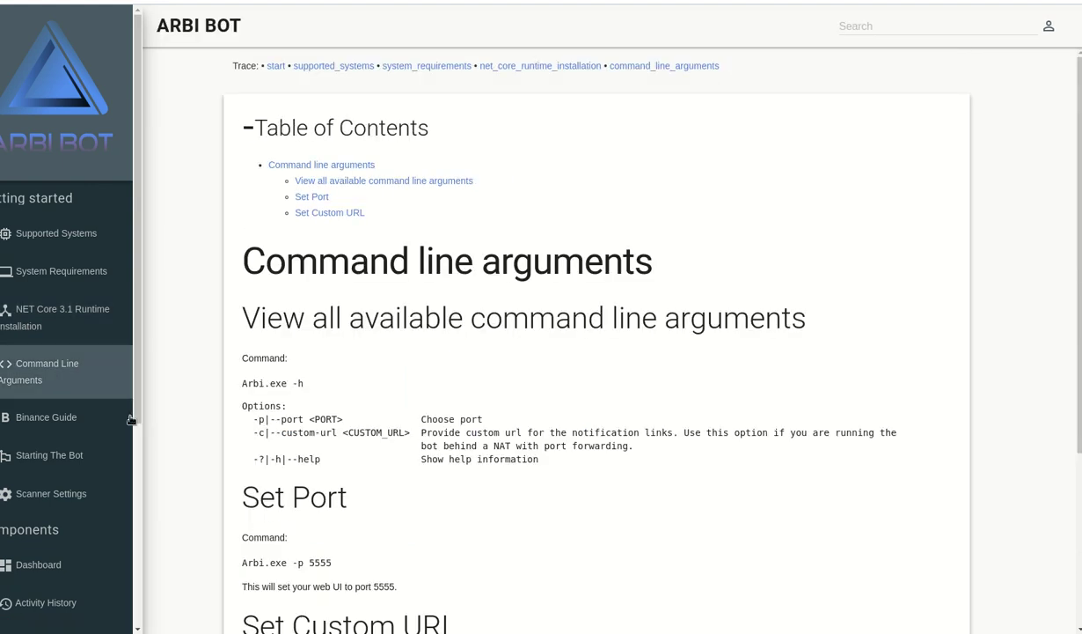
scroll(416, 375, "down", 3)
scroll(431, 227, "down", 2)
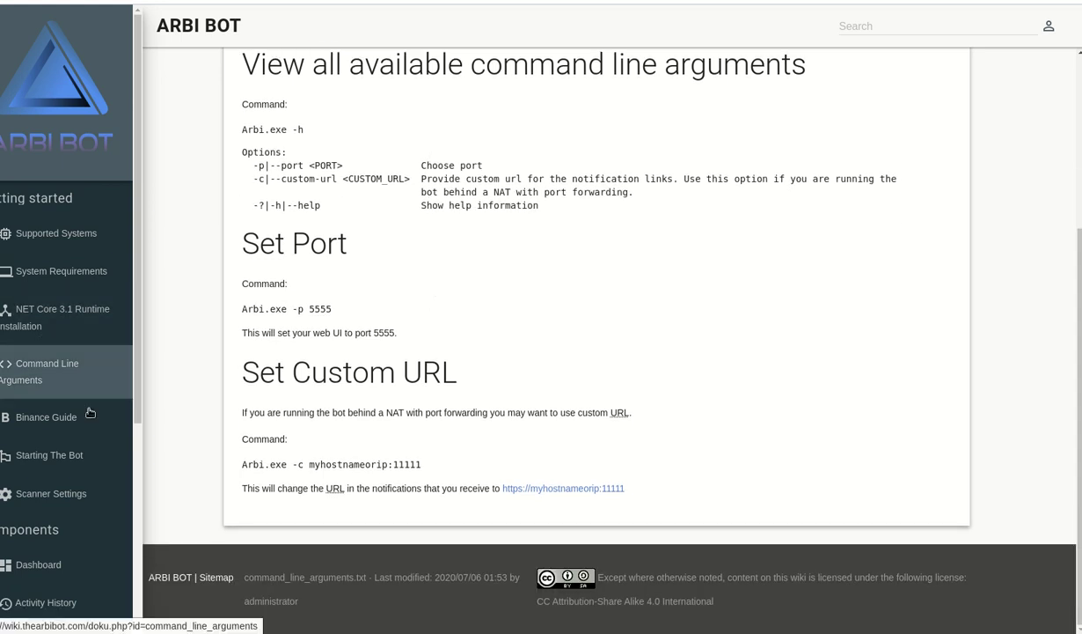
left_click(55, 376)
Step: Return to the bot's dashboard, check the STABLECOIN scanner's websocket status and open that scanner's settings
key("alt+Tab")
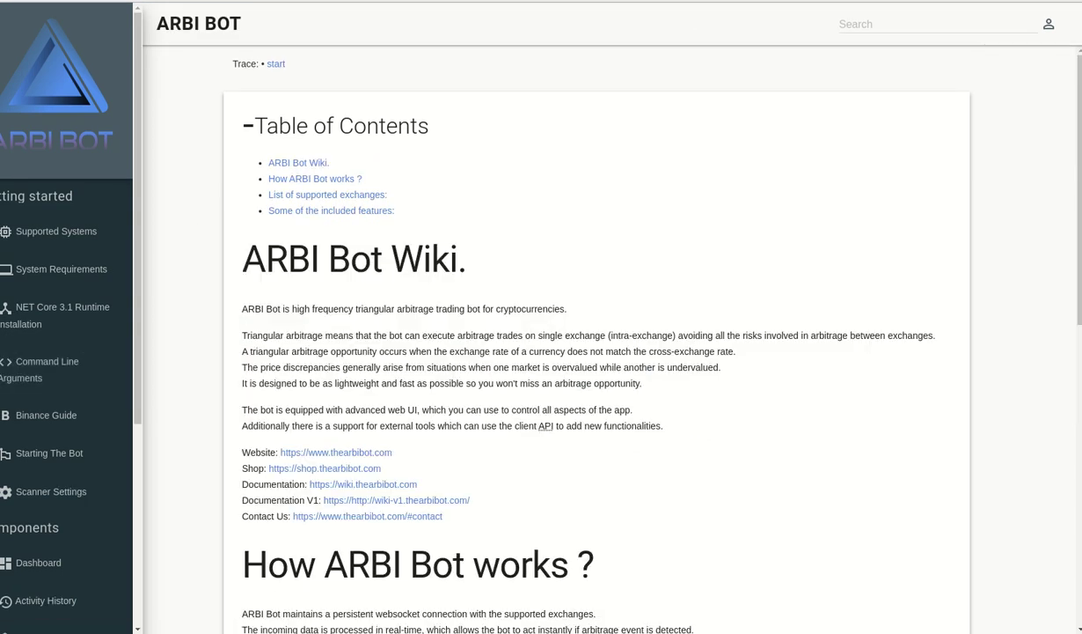
key("alt+Tab")
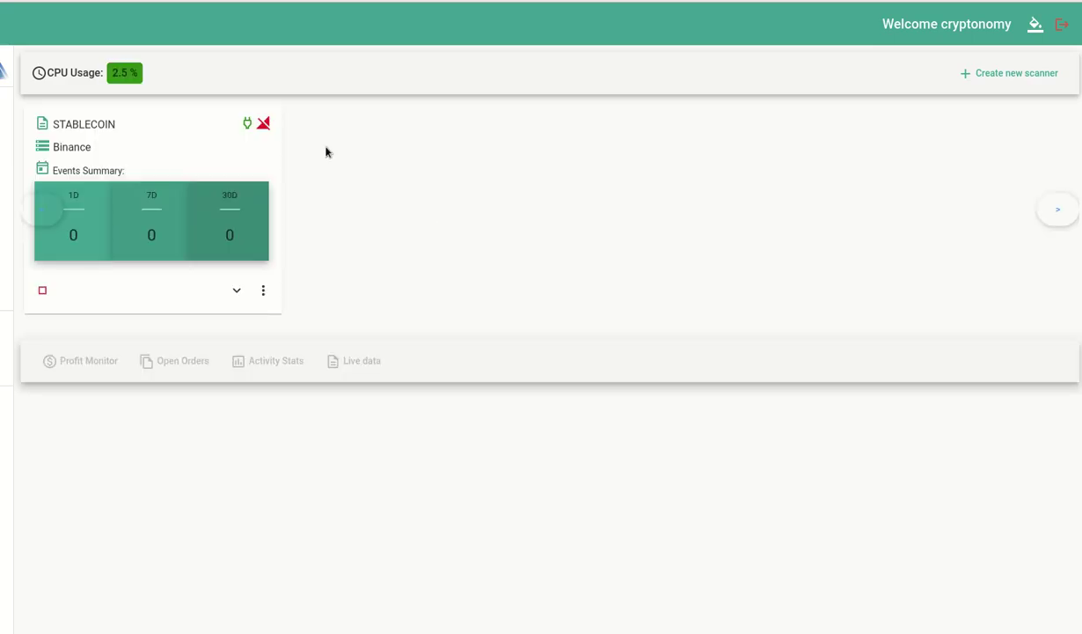
mouse_move(265, 124)
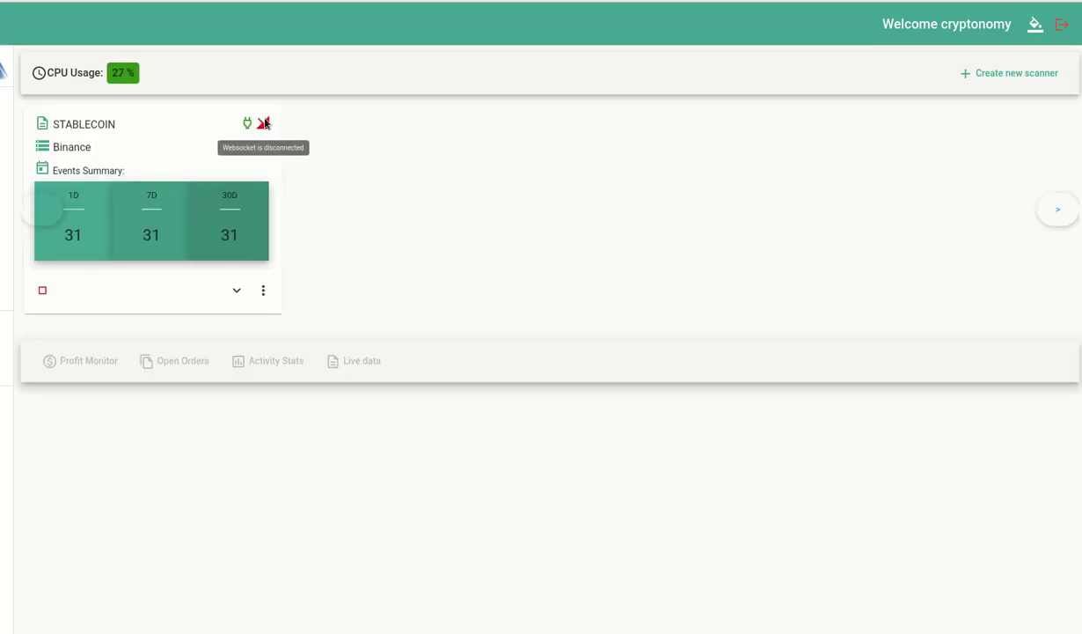
left_click(262, 289)
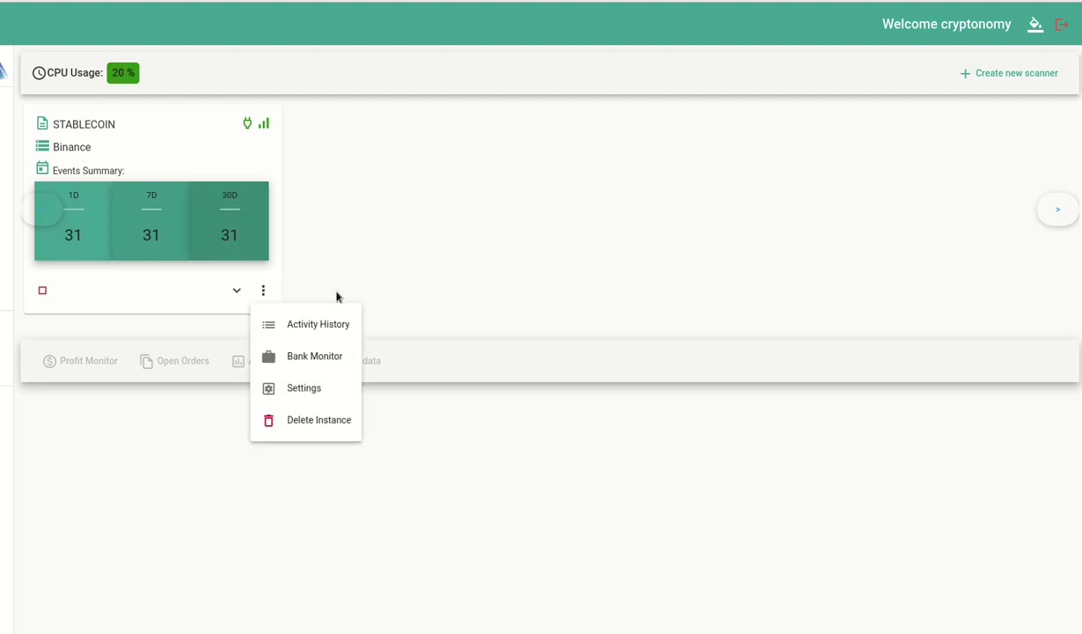
left_click(355, 271)
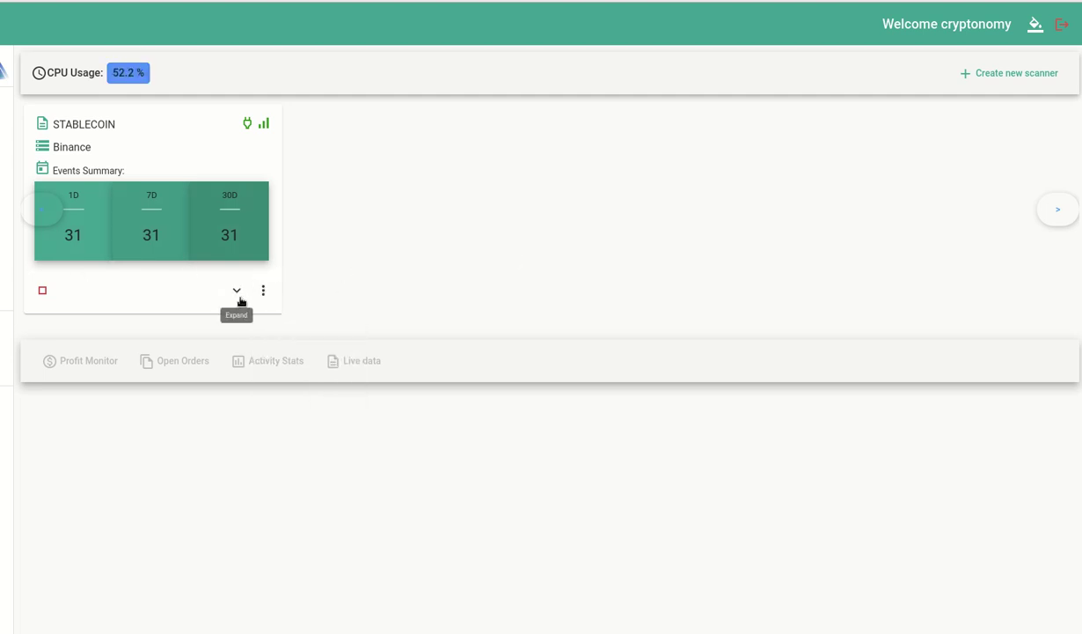
left_click(264, 290)
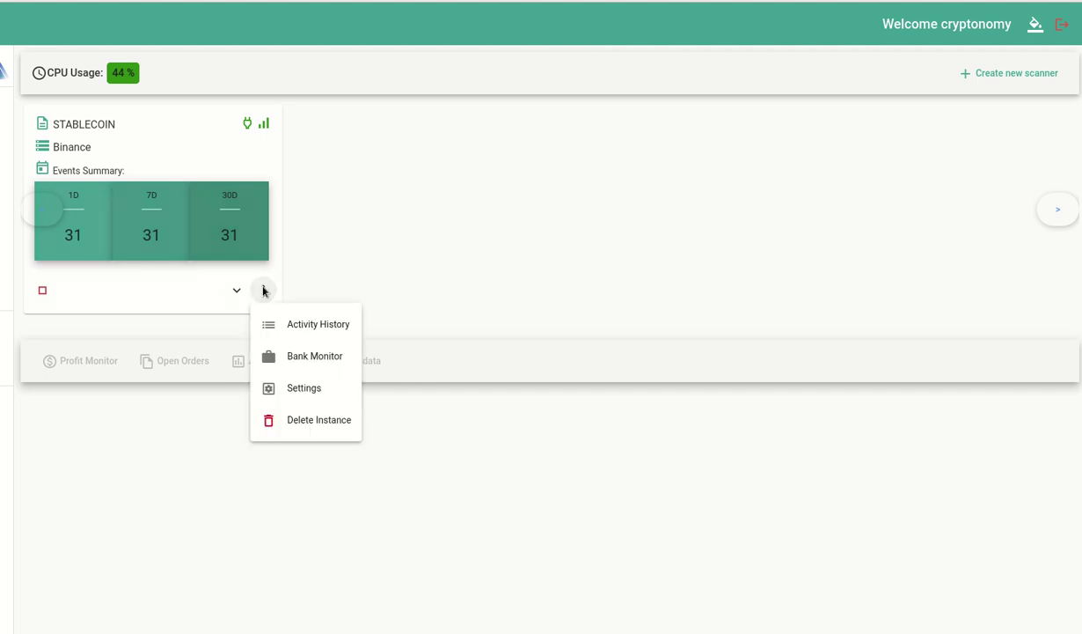
left_click(317, 388)
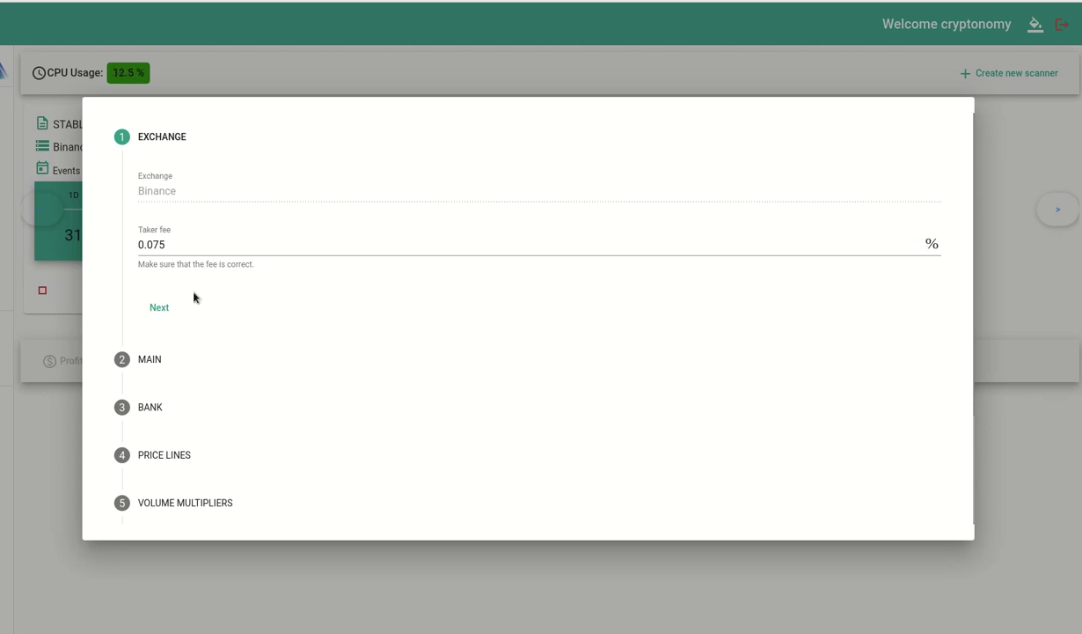
Step: Highlight the taker fee in the scanner's Exchange settings and continue to the Main section
left_click_drag(175, 246, 138, 250)
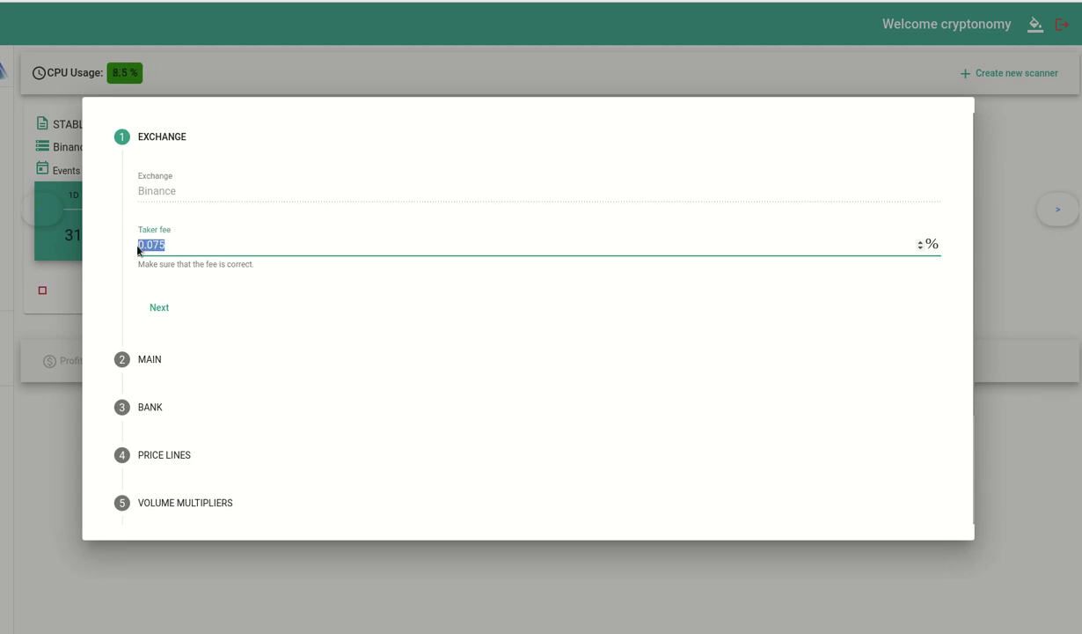
left_click(158, 307)
scroll(343, 254, "down", 1)
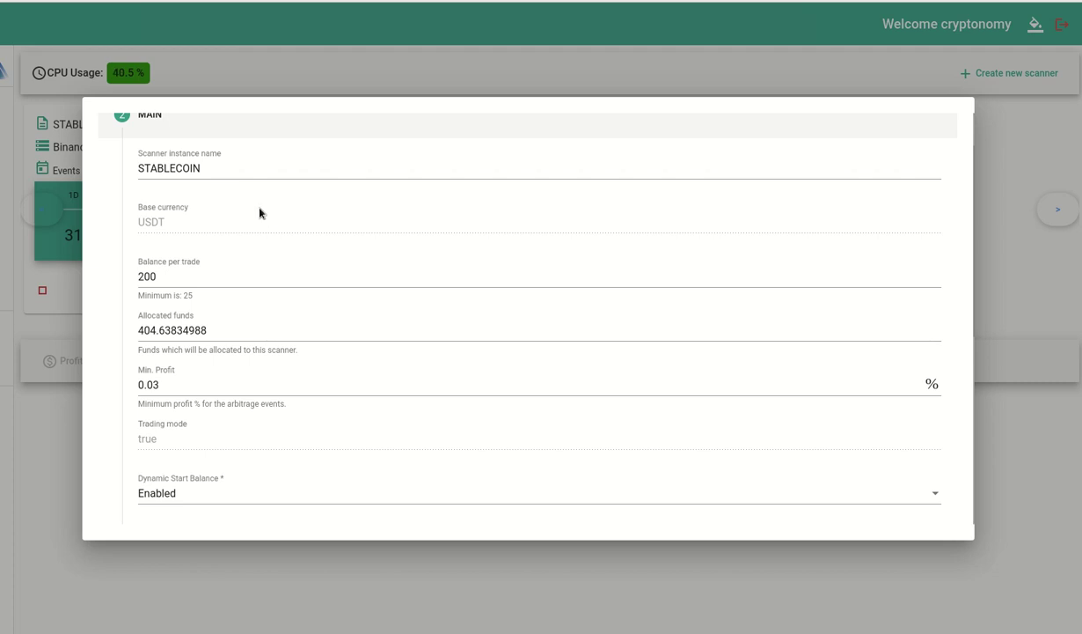
Step: Highlight the scanner instance name, balance per trade, allocated funds and minimum trade balance in the Main section
left_click_drag(216, 168, 135, 169)
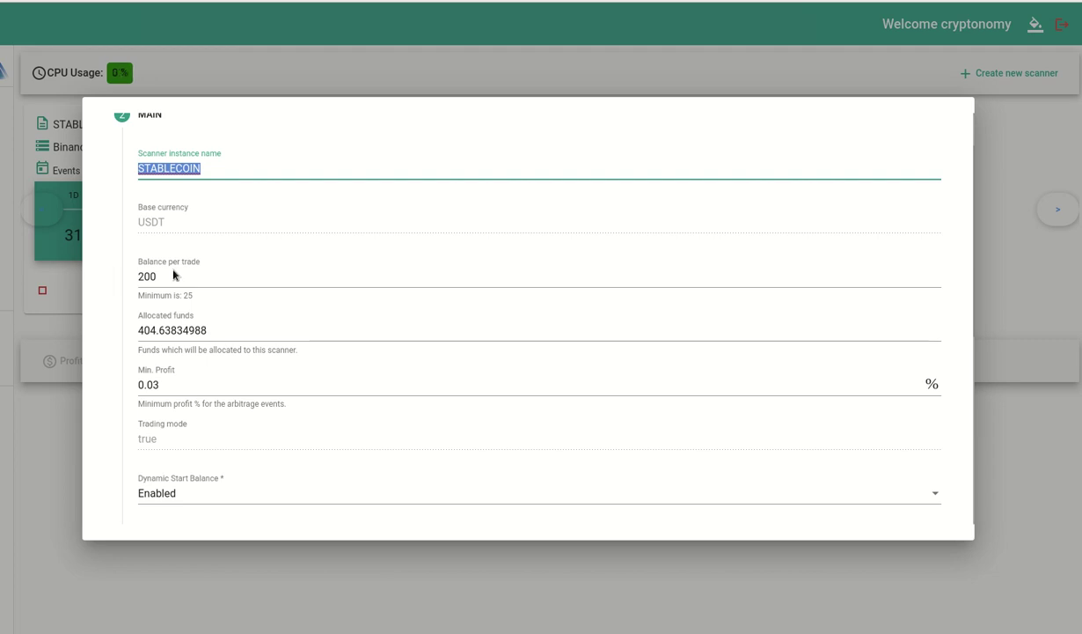
left_click_drag(156, 283, 133, 279)
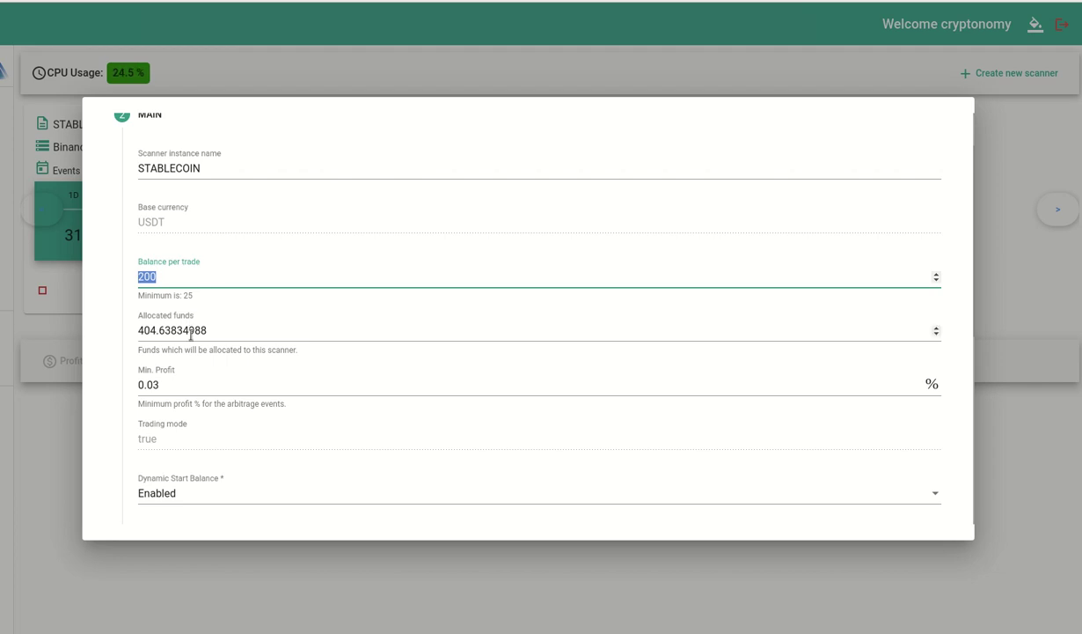
left_click_drag(161, 330, 127, 329)
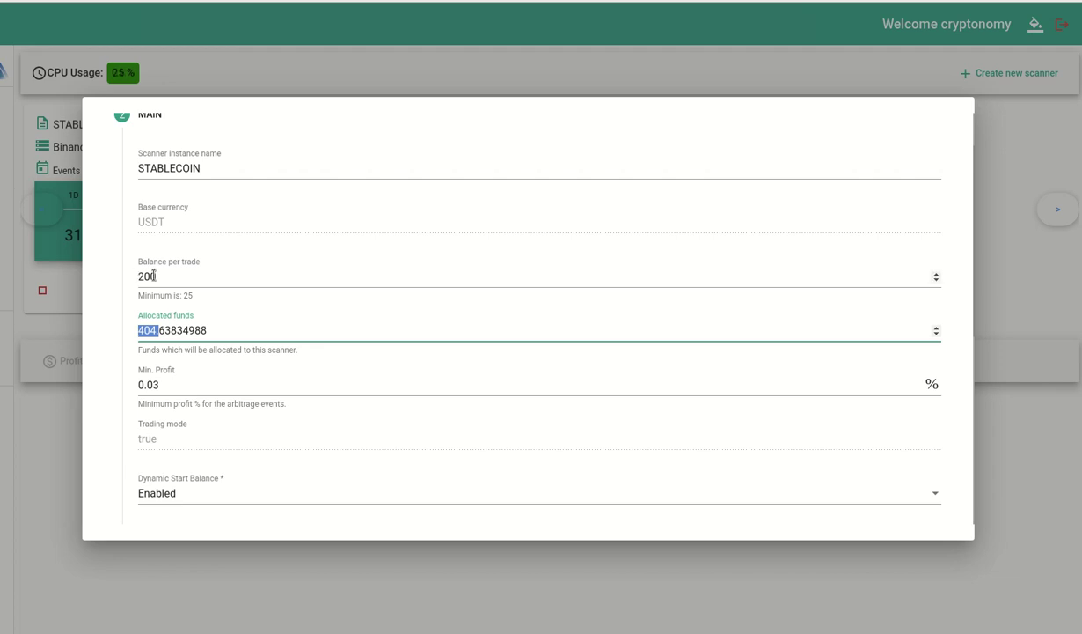
double_click(187, 295)
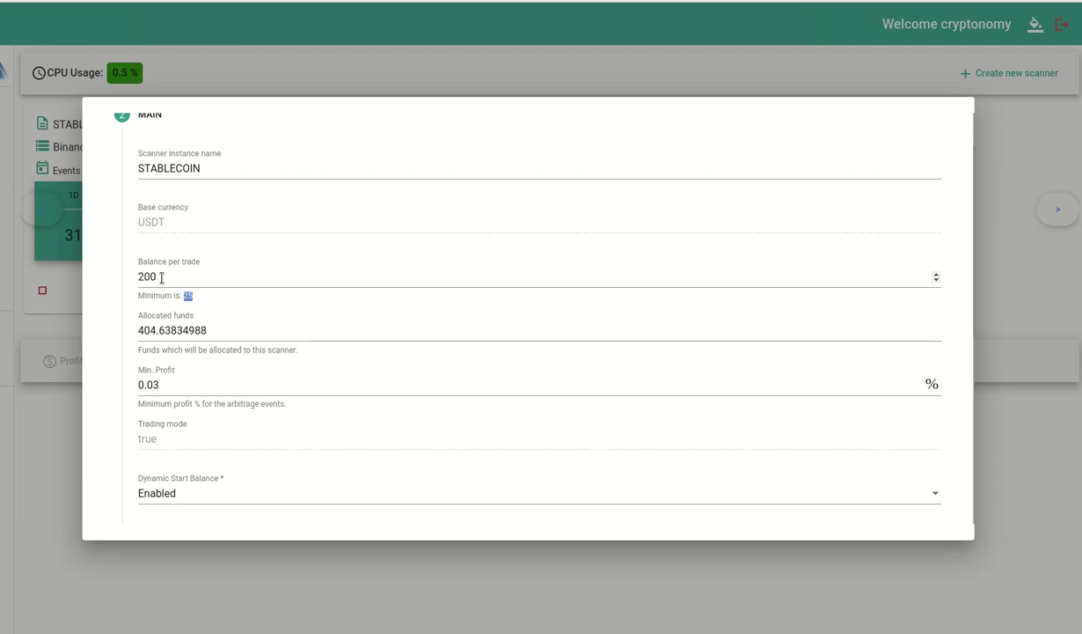
Step: Highlight the minimum profit percentage, and review the trading mode, Dynamic Start Balance and Stop-Loss in the Main section
scroll(326, 363, "down", 1)
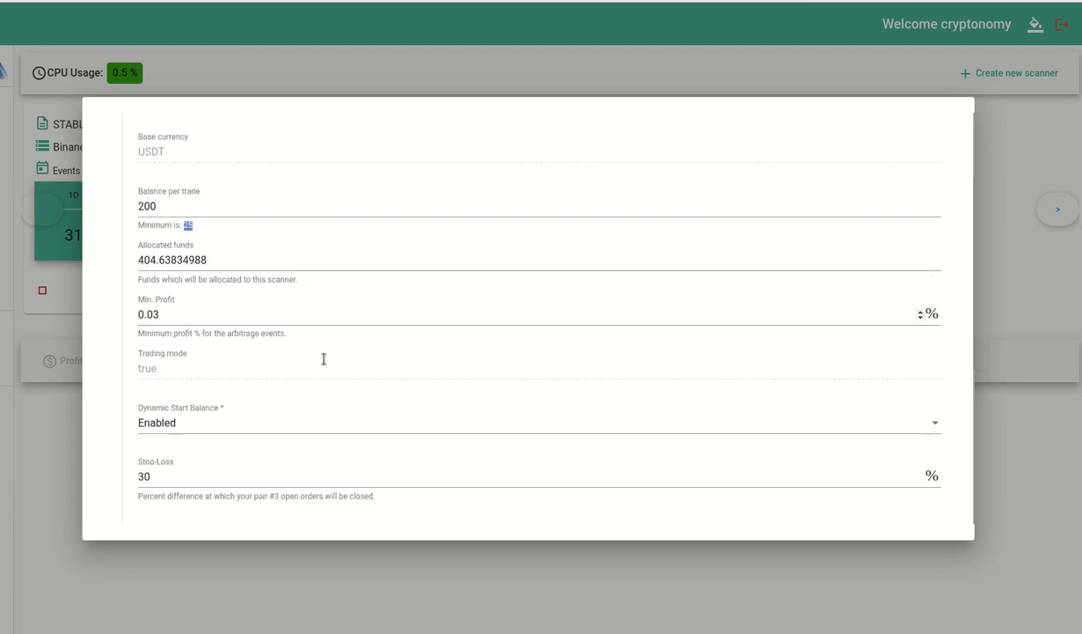
left_click_drag(154, 312, 137, 317)
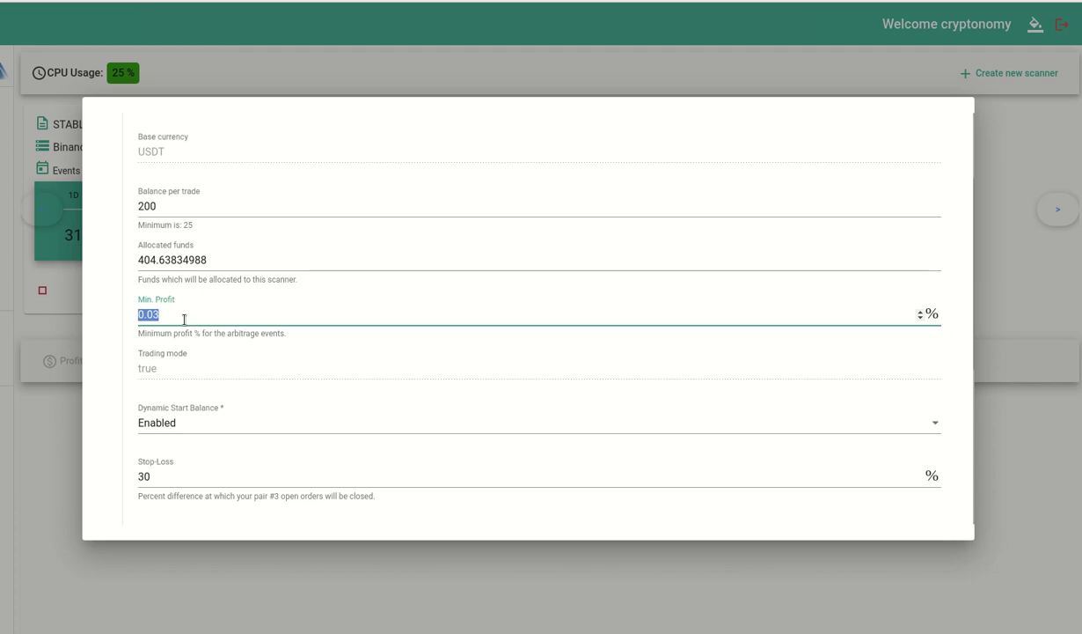
left_click(181, 316)
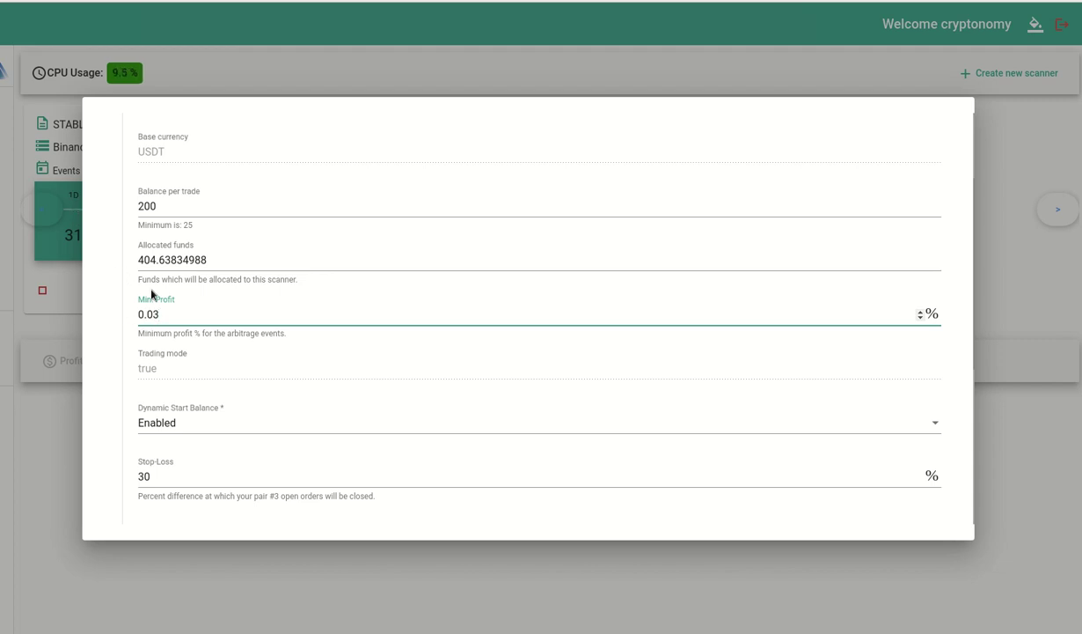
left_click_drag(158, 311, 145, 314)
left_click(176, 319)
scroll(280, 341, "down", 2)
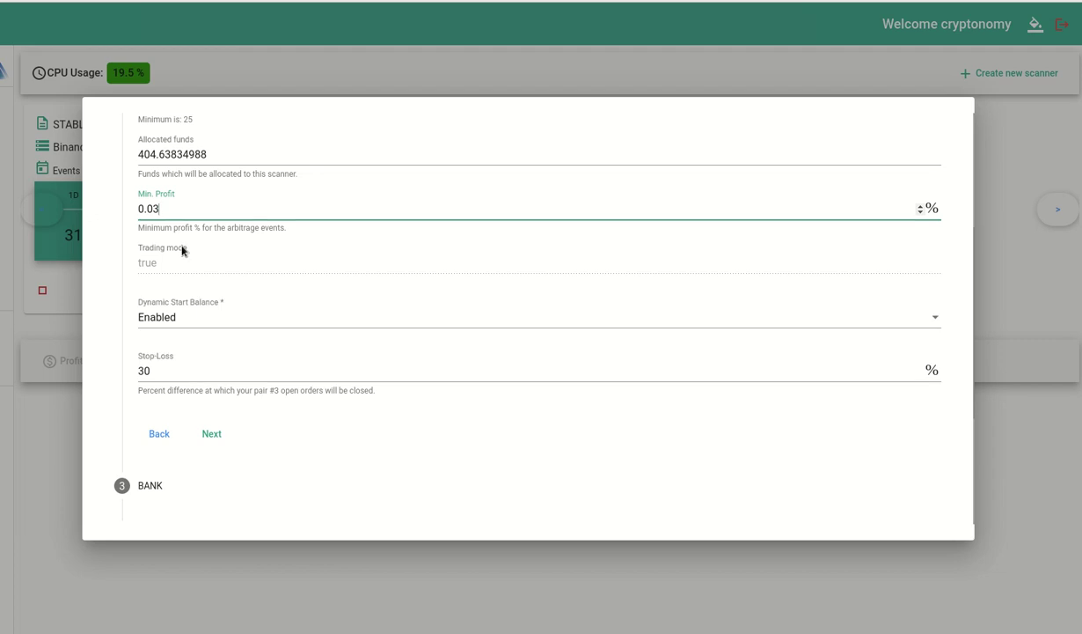
left_click(172, 263)
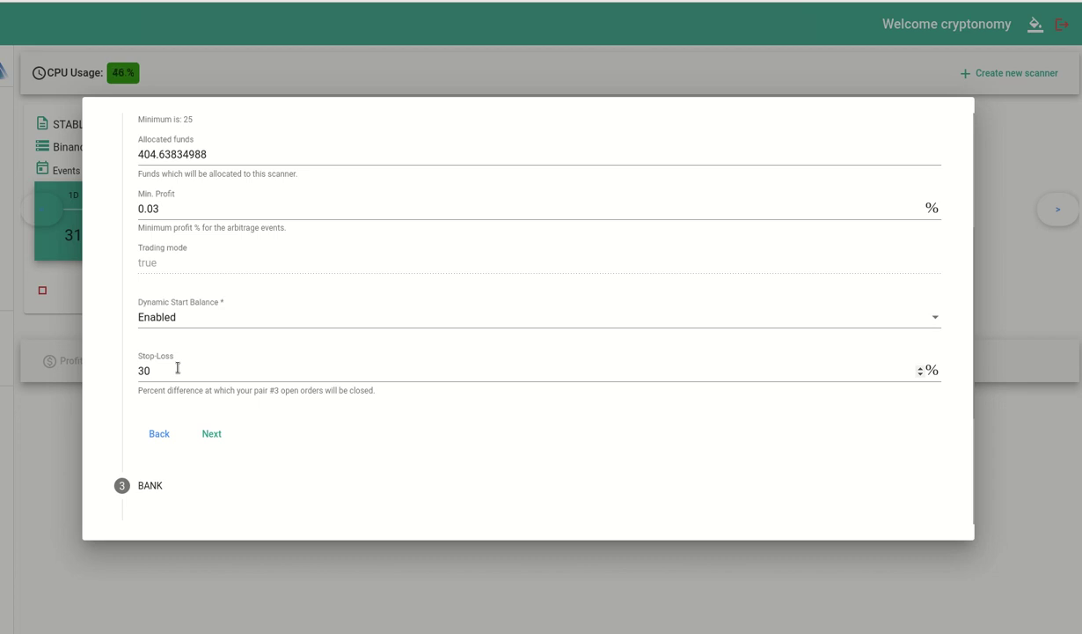
Step: Review the Bank section, keeping the check interval at 30 seconds and highlighting the minimum bank profit, and continue to Price Lines
left_click(211, 434)
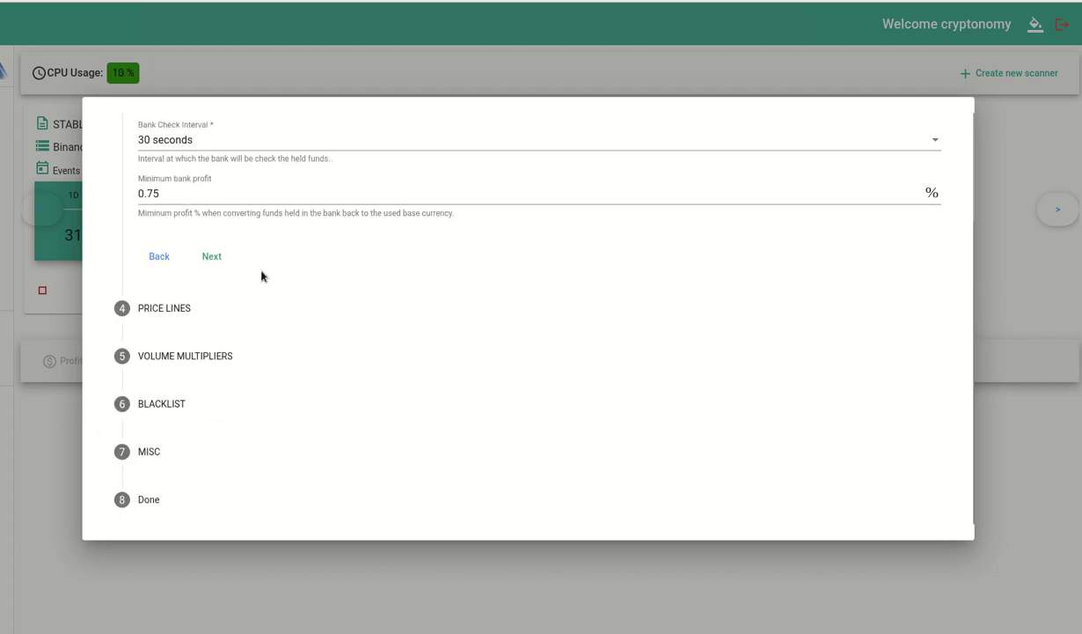
scroll(214, 256, "up", 2)
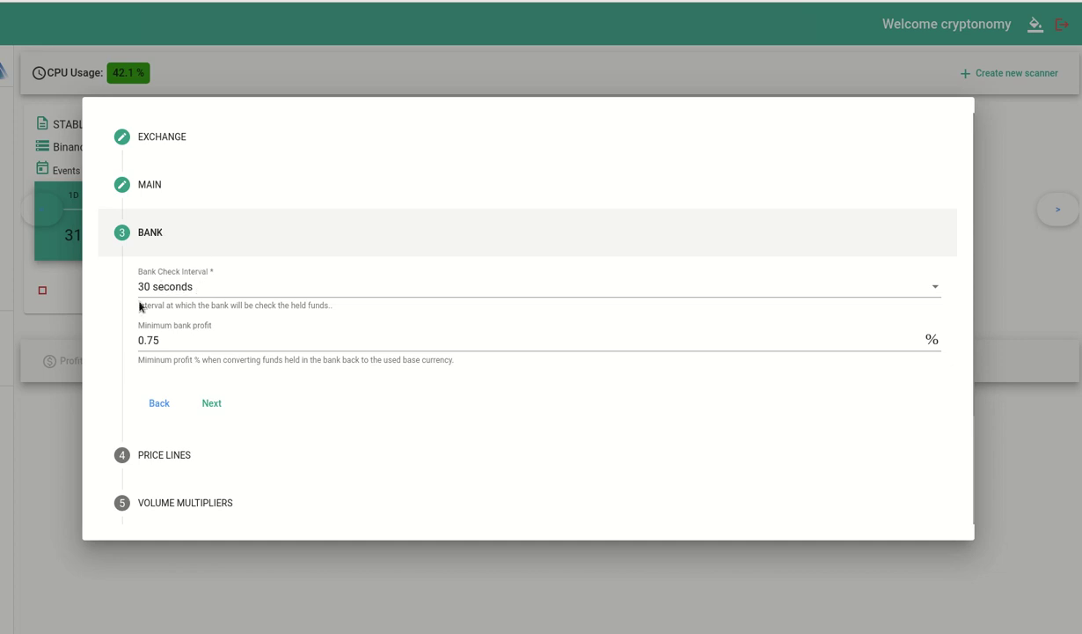
left_click(223, 282)
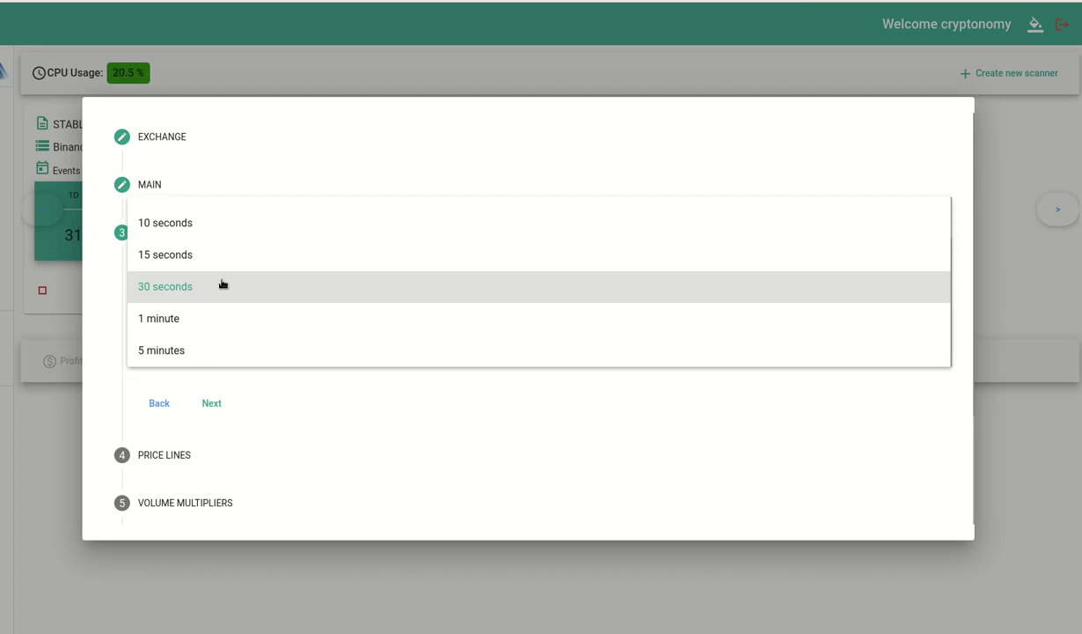
left_click(223, 283)
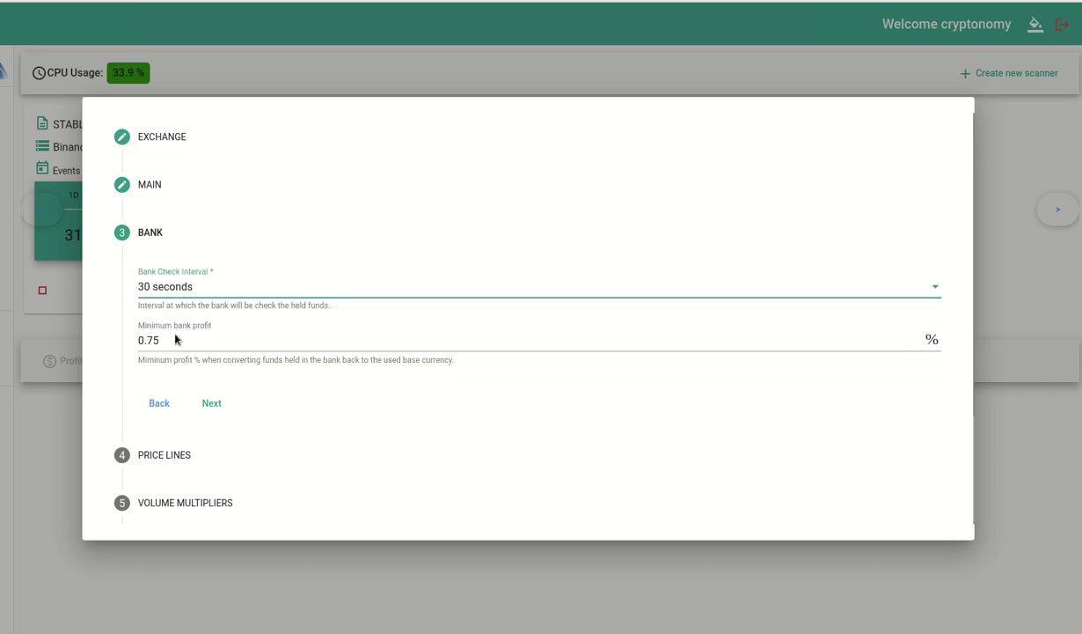
left_click(148, 342)
double_click(148, 341)
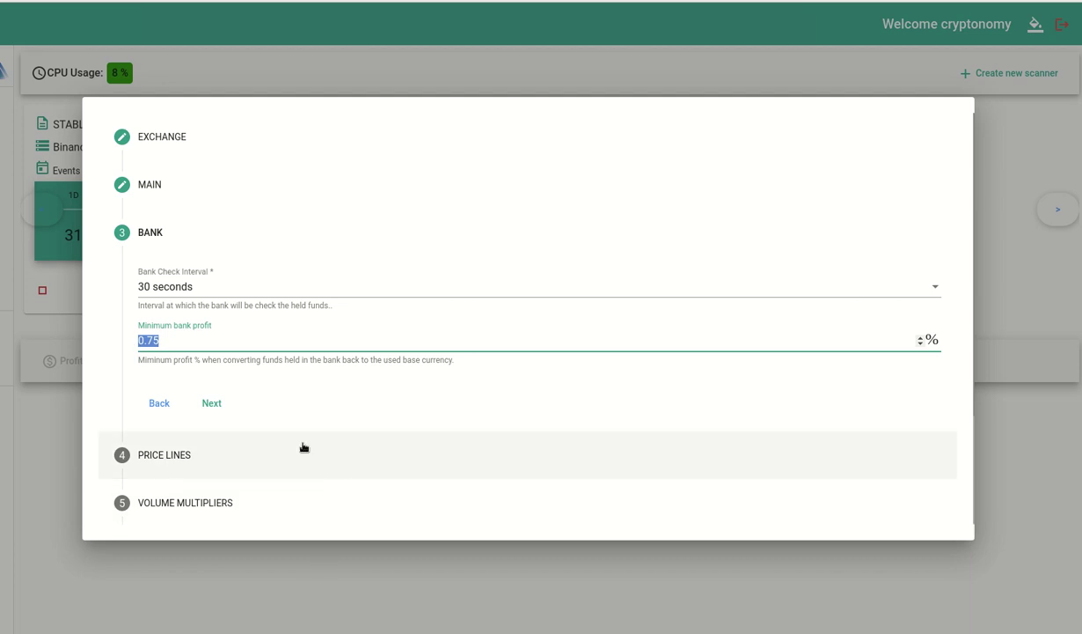
left_click(212, 404)
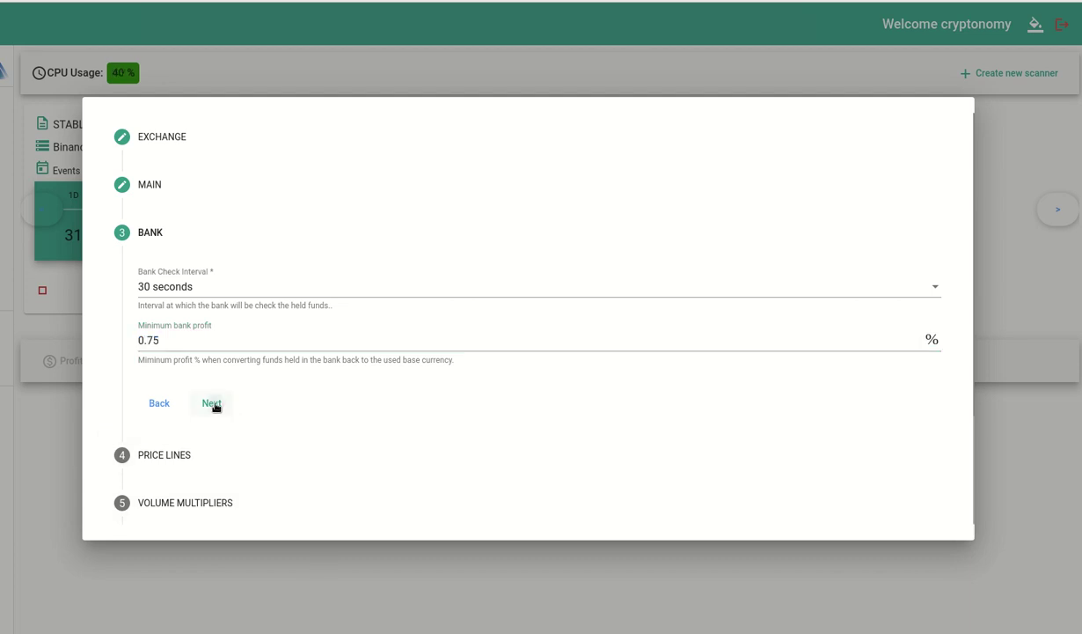
scroll(299, 247, "down", 2)
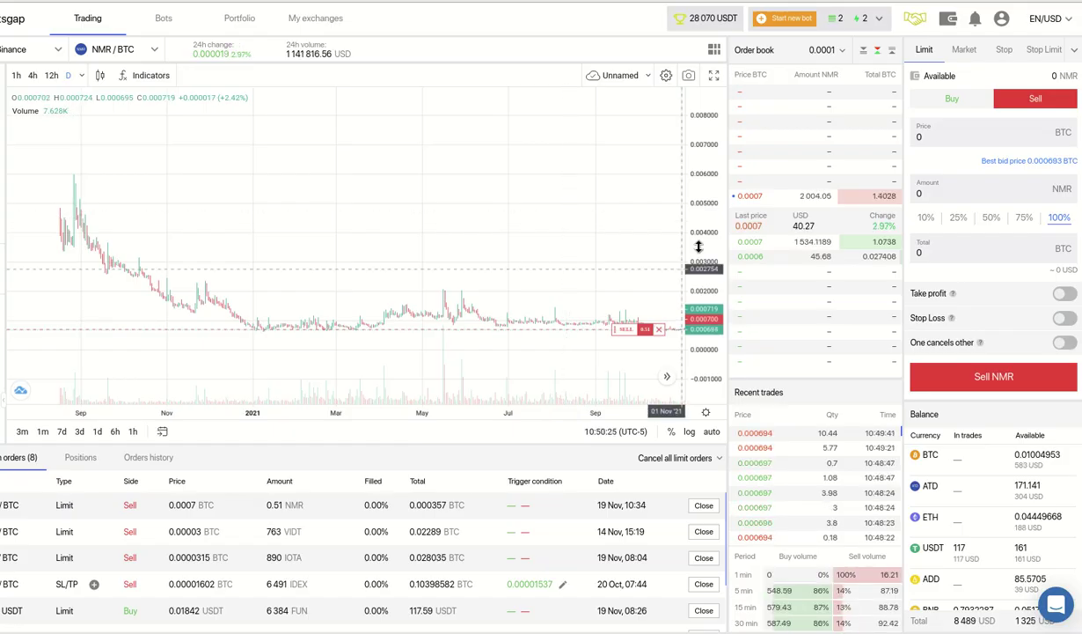
Step: Set the NMR/BTC order book precision to 0.000001 and select the order book area for a screenshot
left_click(820, 51)
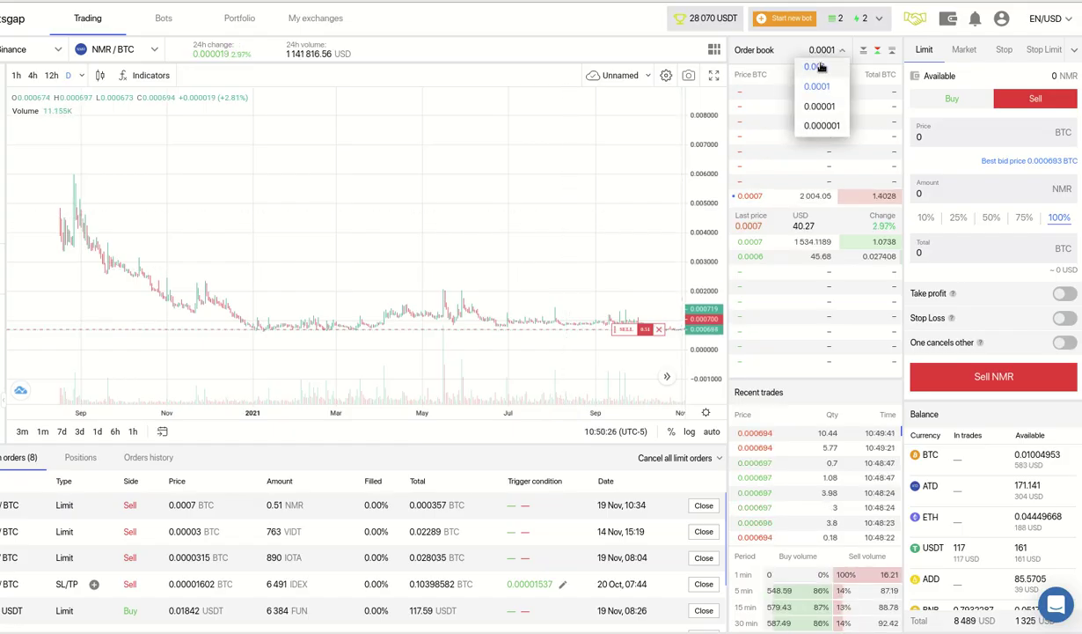
left_click(825, 126)
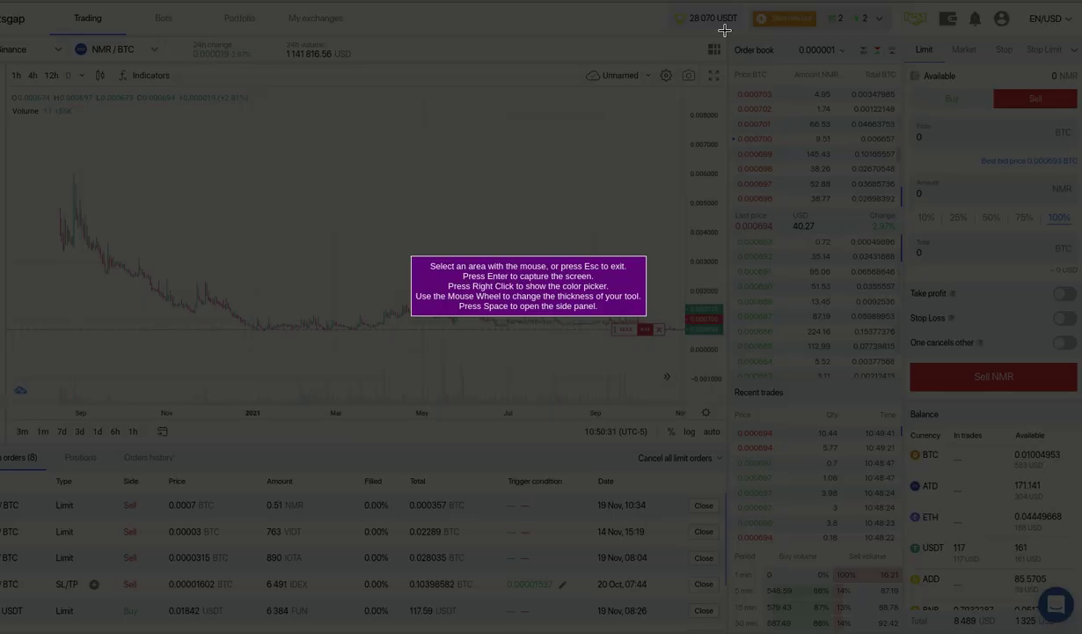
left_click_drag(730, 33, 906, 388)
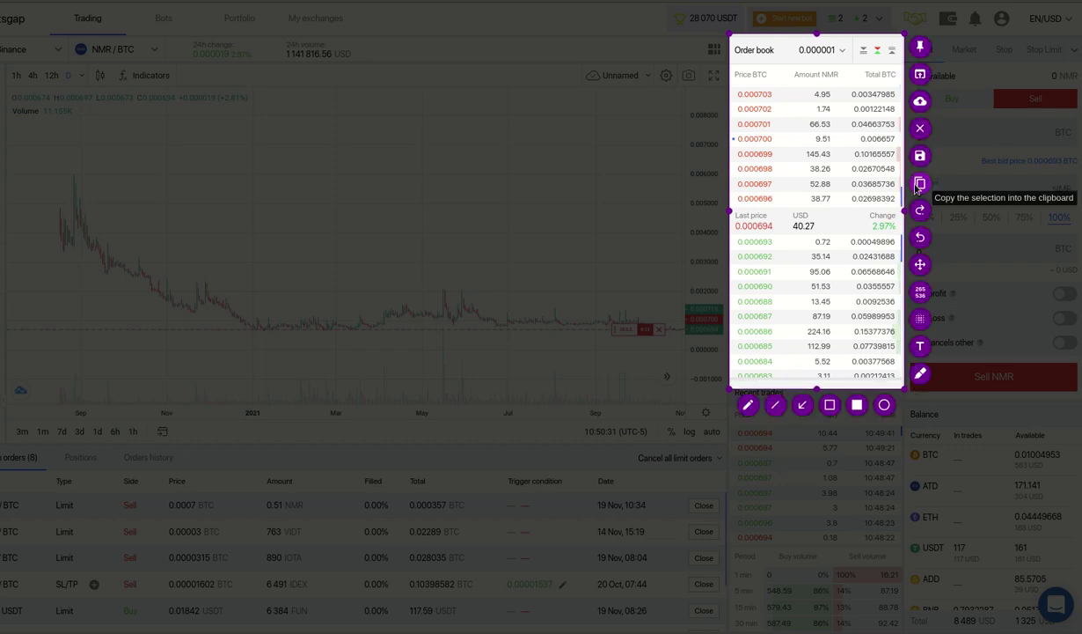
Step: Box the order book's last-price row and draw arrows to a buy price just below and a sell price just above it
left_click(829, 407)
mouse_move(732, 208)
left_mouse_down()
mouse_move(734, 220)
mouse_move(899, 234)
left_mouse_up()
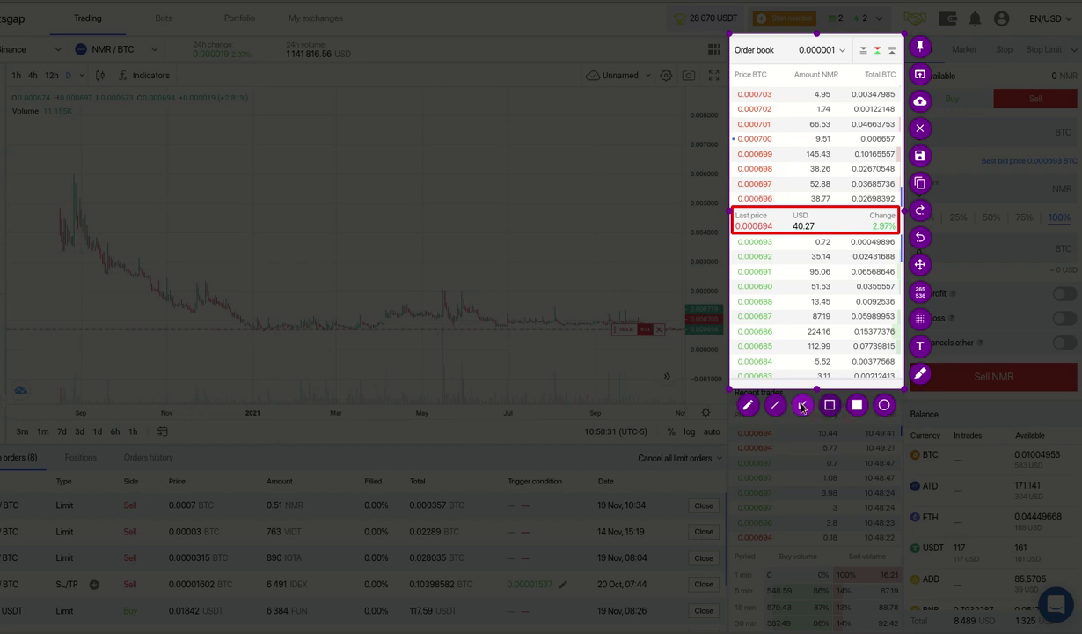
left_click_drag(803, 237, 779, 241)
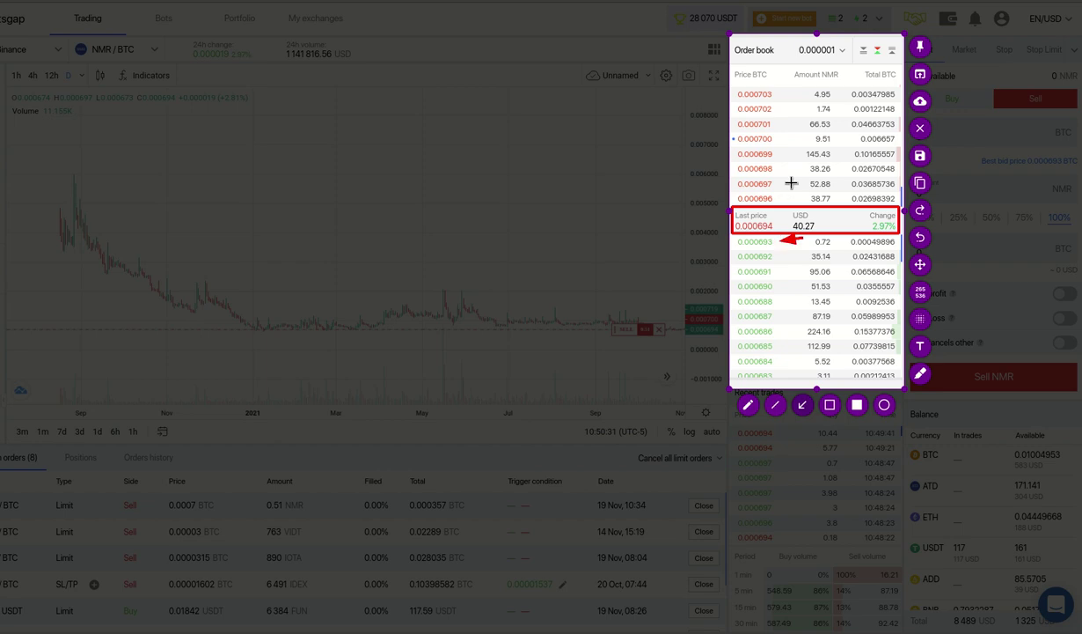
left_click_drag(795, 189, 777, 197)
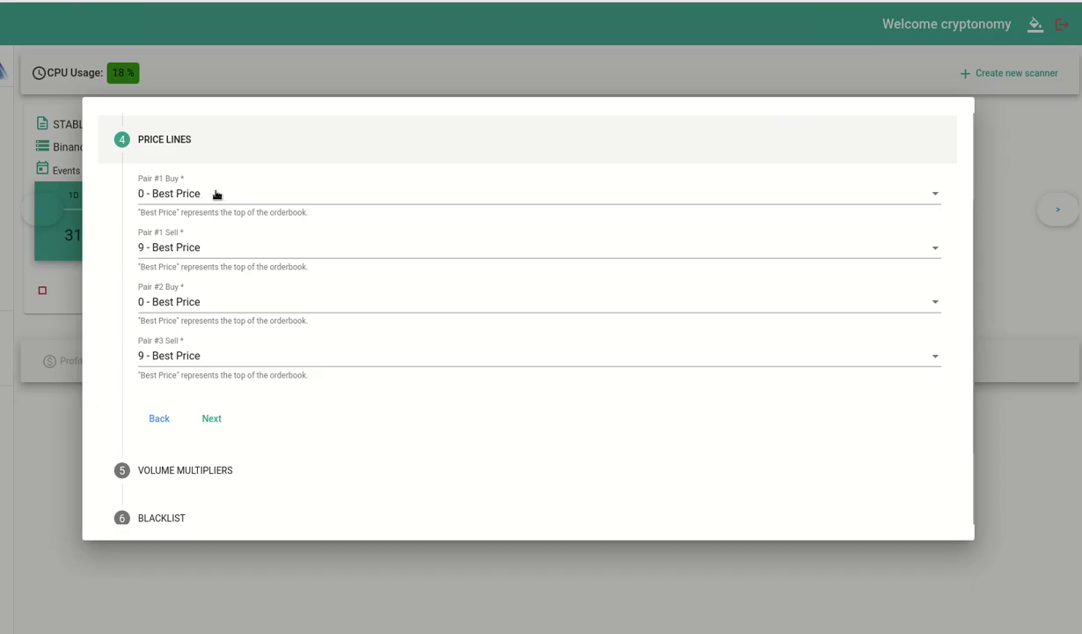
Step: Review the Pair #1 Buy price line, keeping 0 - Best Price, compare it with the order book and continue to Volume Multipliers
left_click(217, 194)
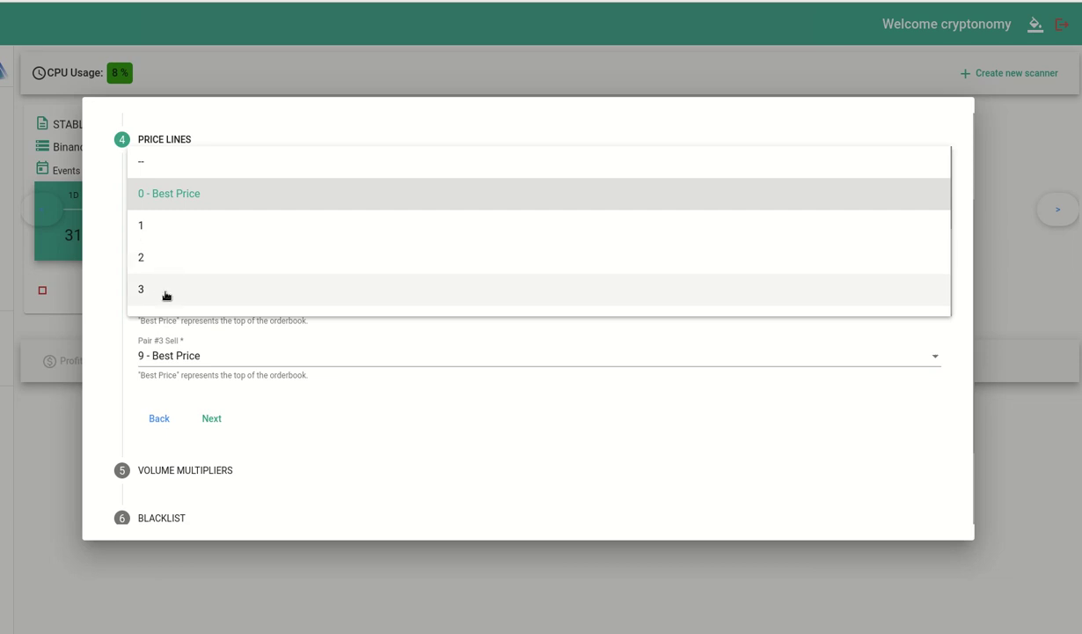
left_click(234, 194)
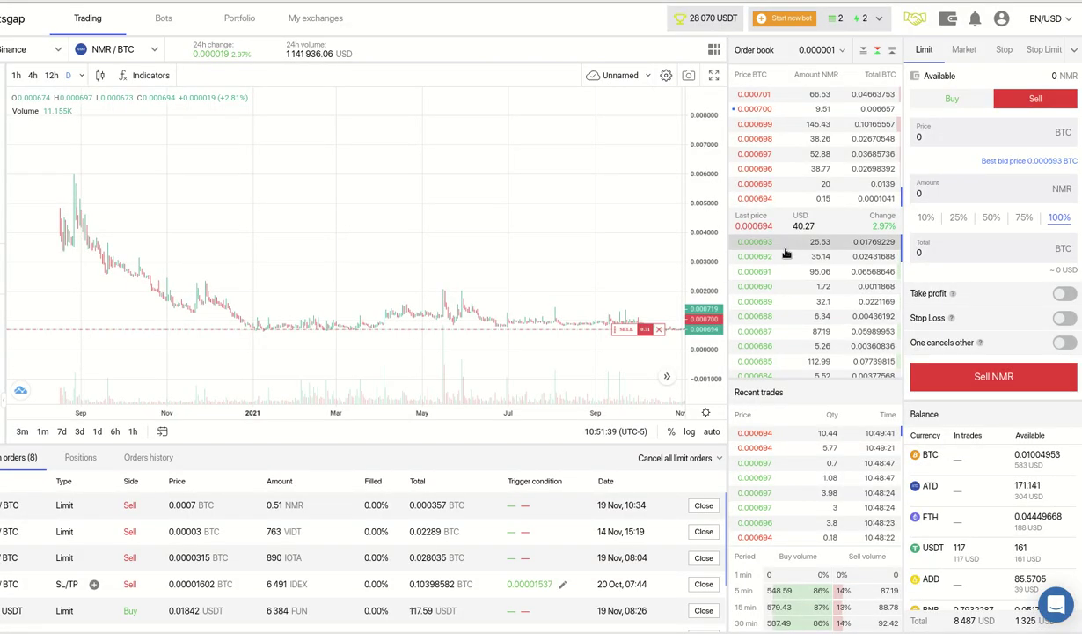
left_click(788, 257)
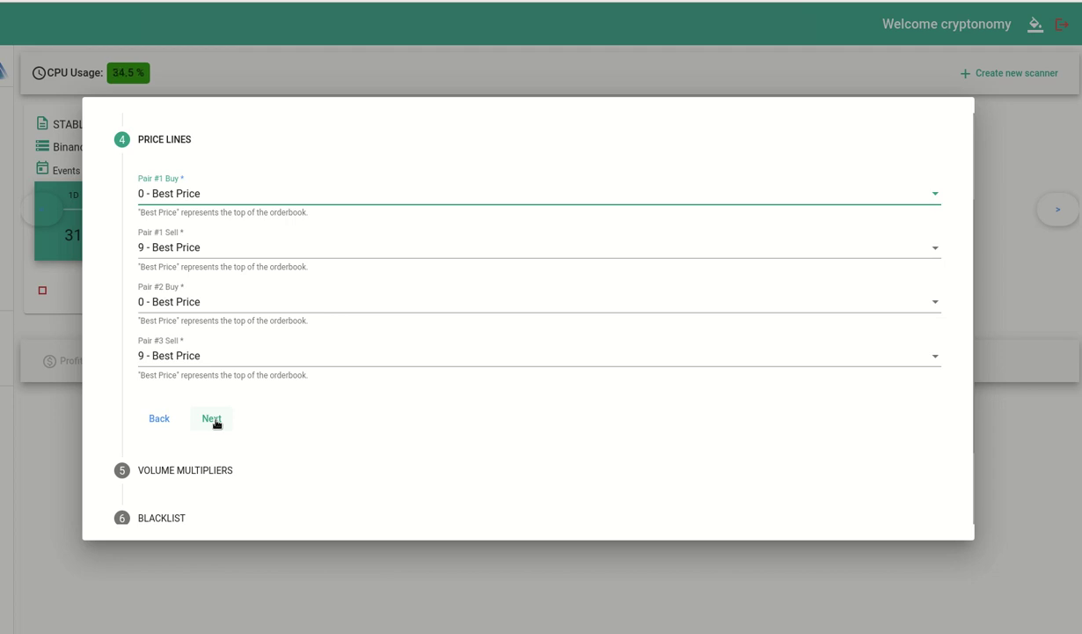
left_click(213, 419)
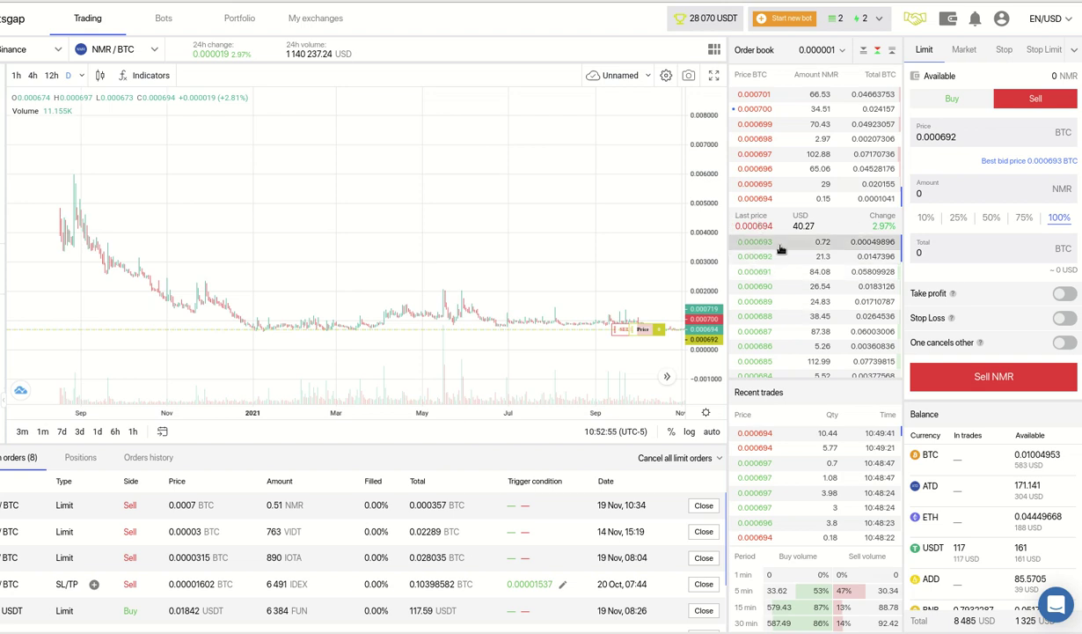
Step: Capture the NMR/BTC order book area again and box the last-price row, the five nearest buy prices and the five nearest sell prices
left_click(775, 302)
left_click(797, 0)
left_click(792, 0)
left_click_drag(729, 37, 907, 413)
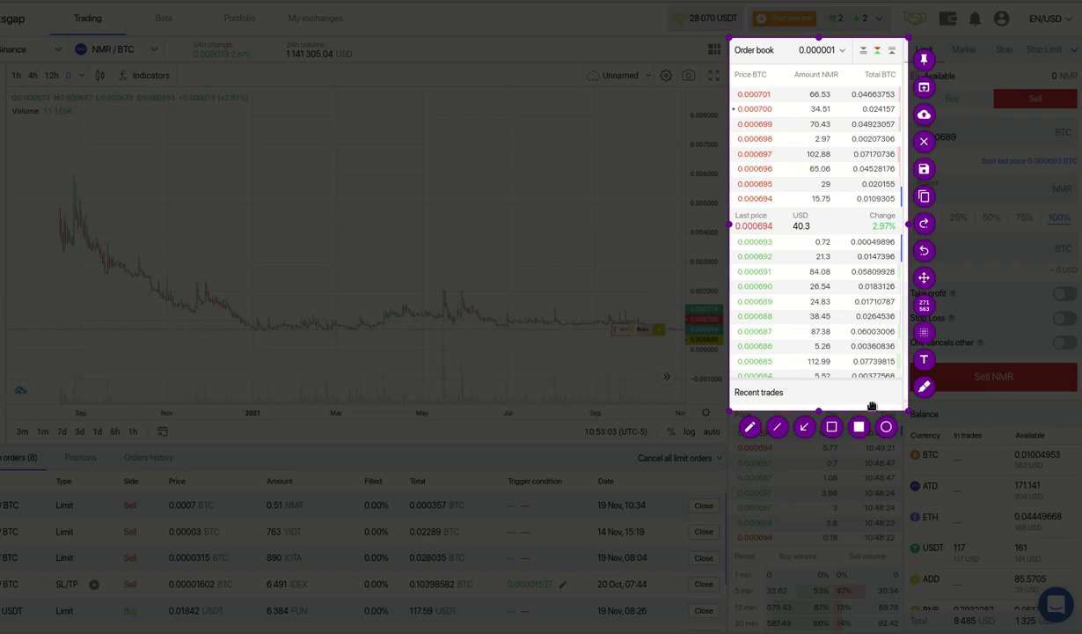
left_click(831, 426)
mouse_move(735, 209)
left_mouse_down()
mouse_move(755, 244)
mouse_move(907, 232)
left_mouse_up()
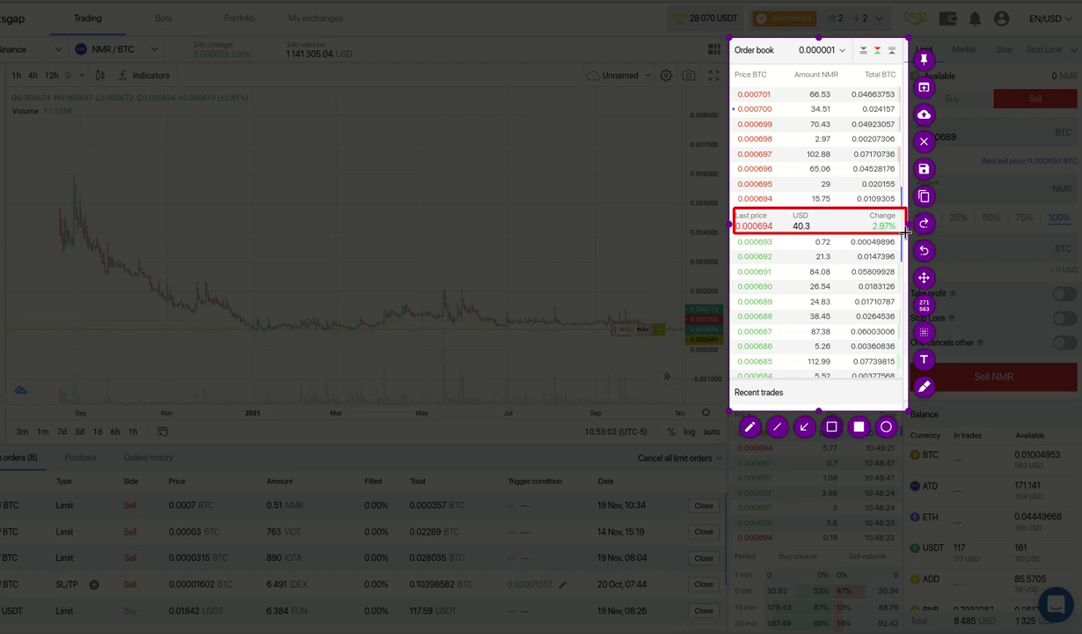
left_click_drag(734, 238, 778, 309)
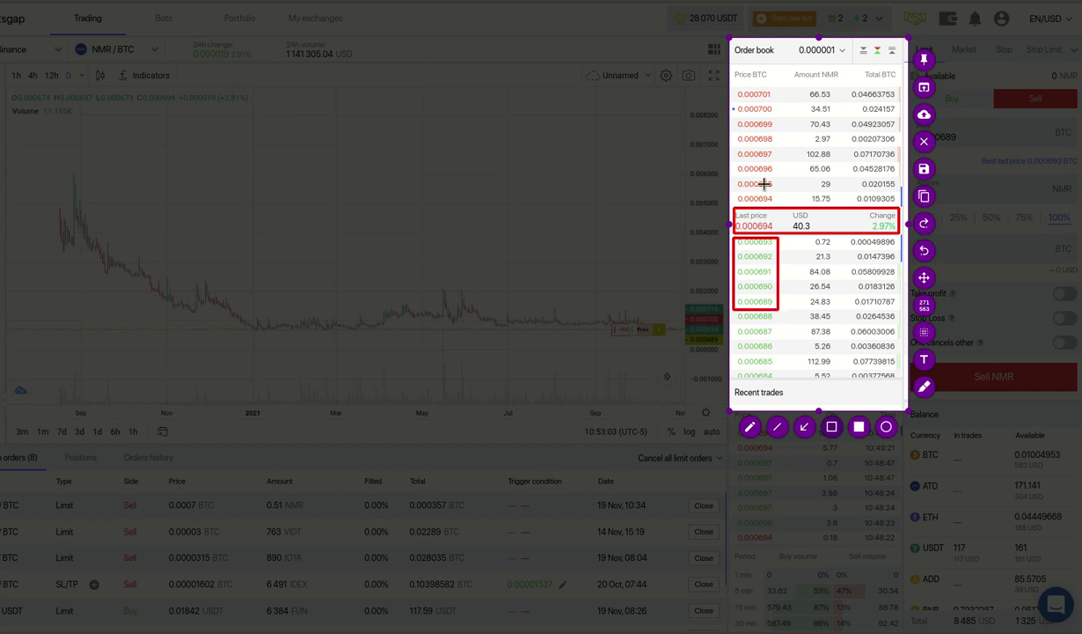
mouse_move(730, 132)
left_mouse_down()
mouse_move(753, 196)
mouse_move(774, 208)
left_mouse_up()
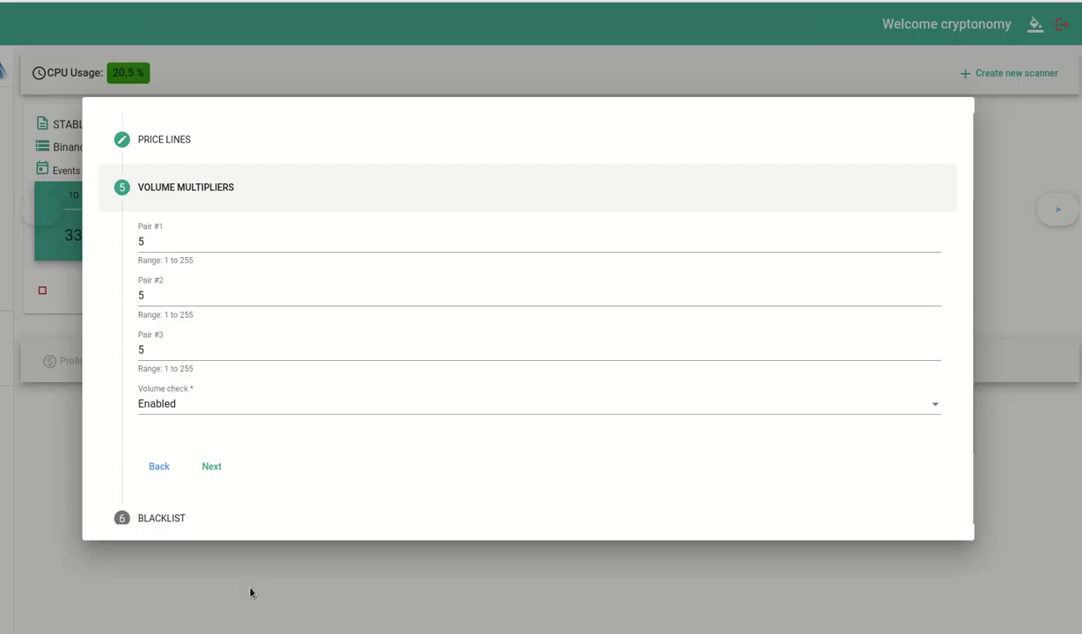
Step: Continue to the Blacklist section and review the enabled middle markets, disabling ETH and enabling it again
left_click(212, 467)
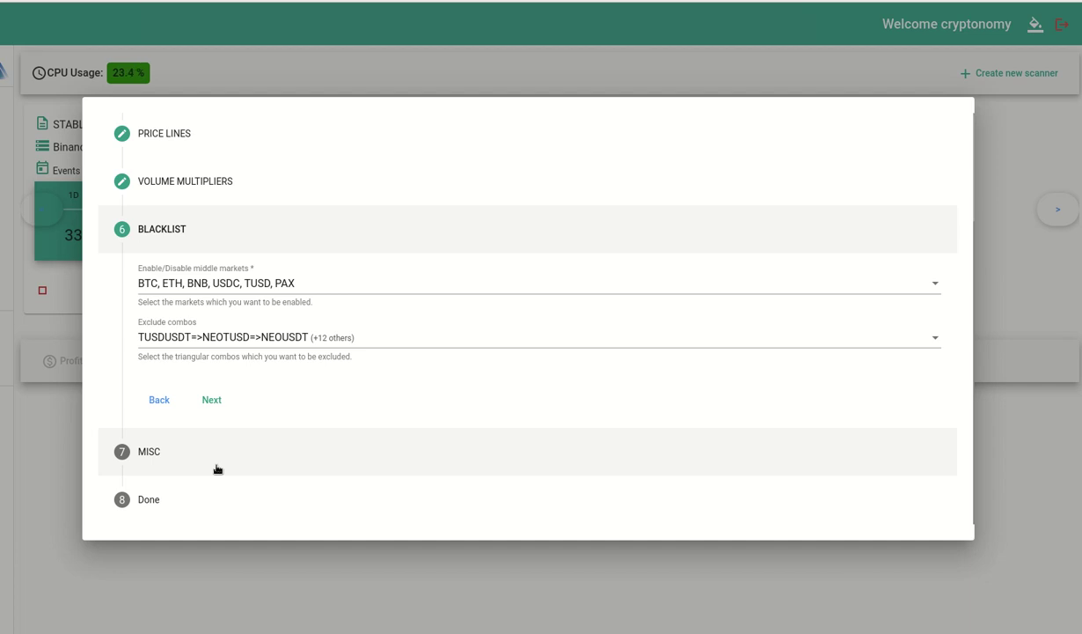
left_click(314, 283)
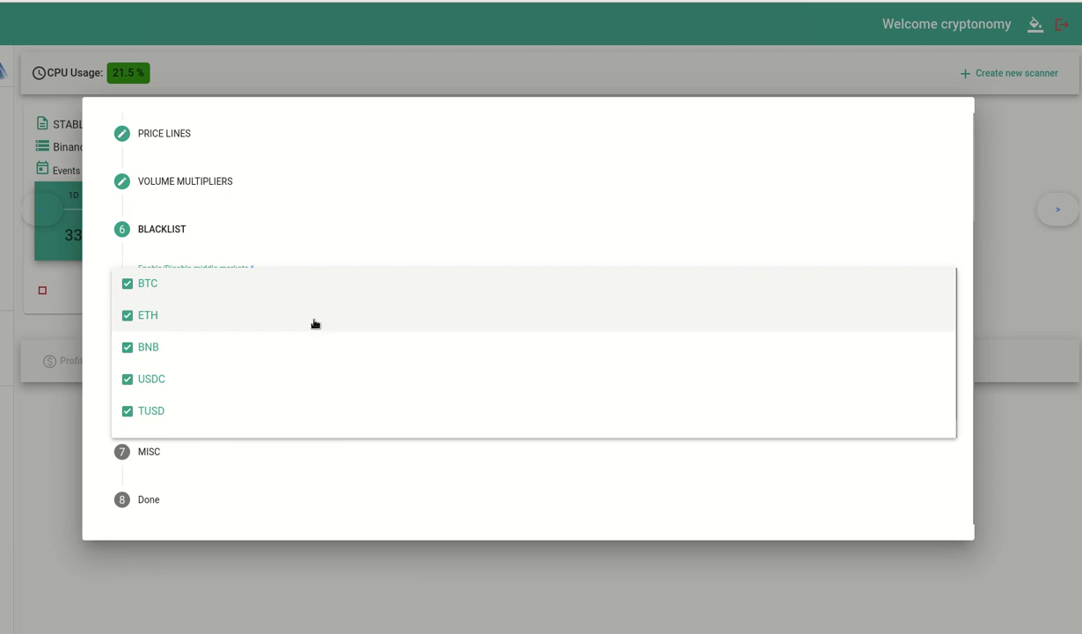
scroll(314, 326, "down", 1)
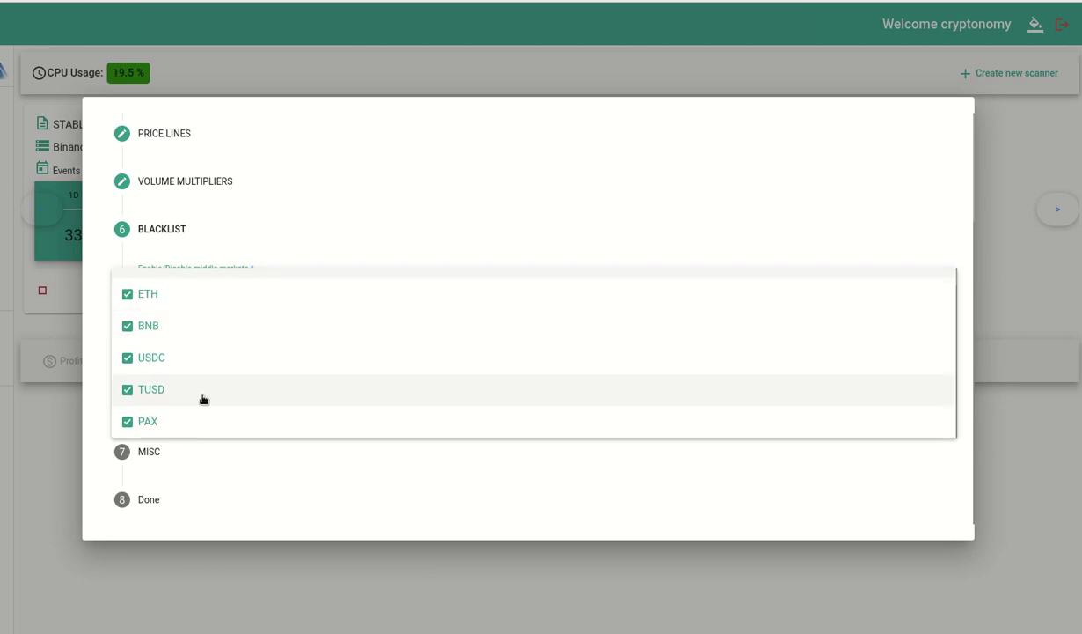
scroll(204, 402, "up", 1)
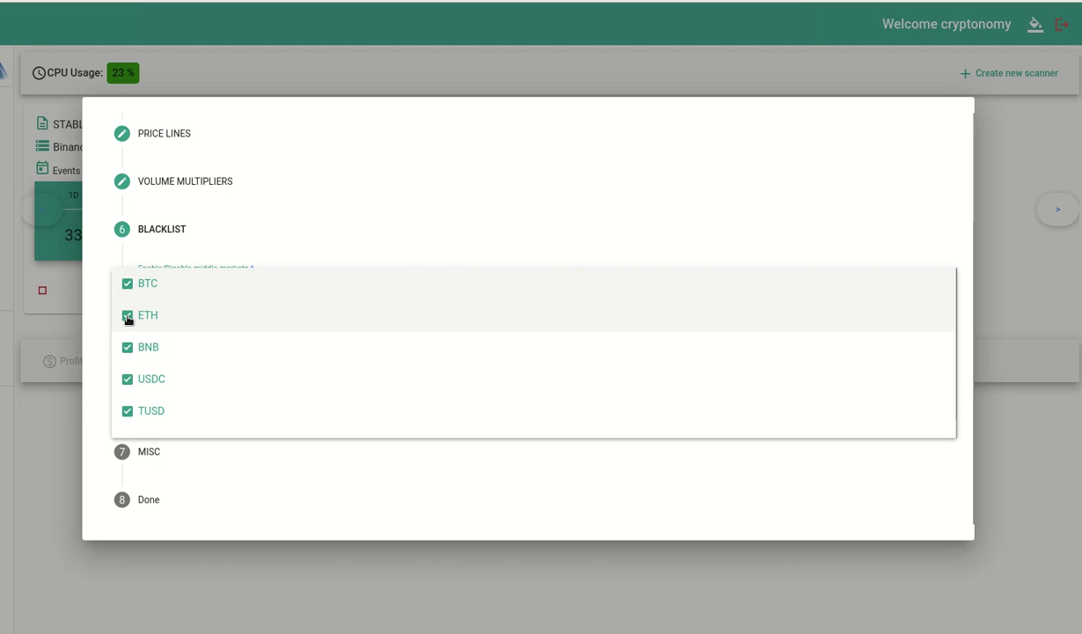
left_click(125, 315)
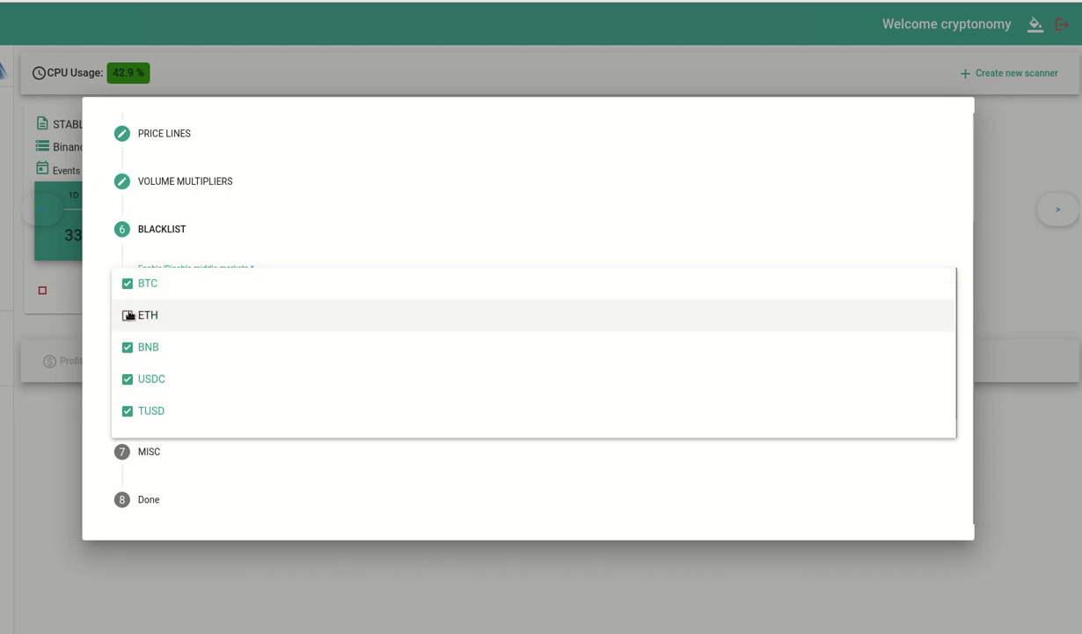
left_click(128, 315)
left_click(767, 230)
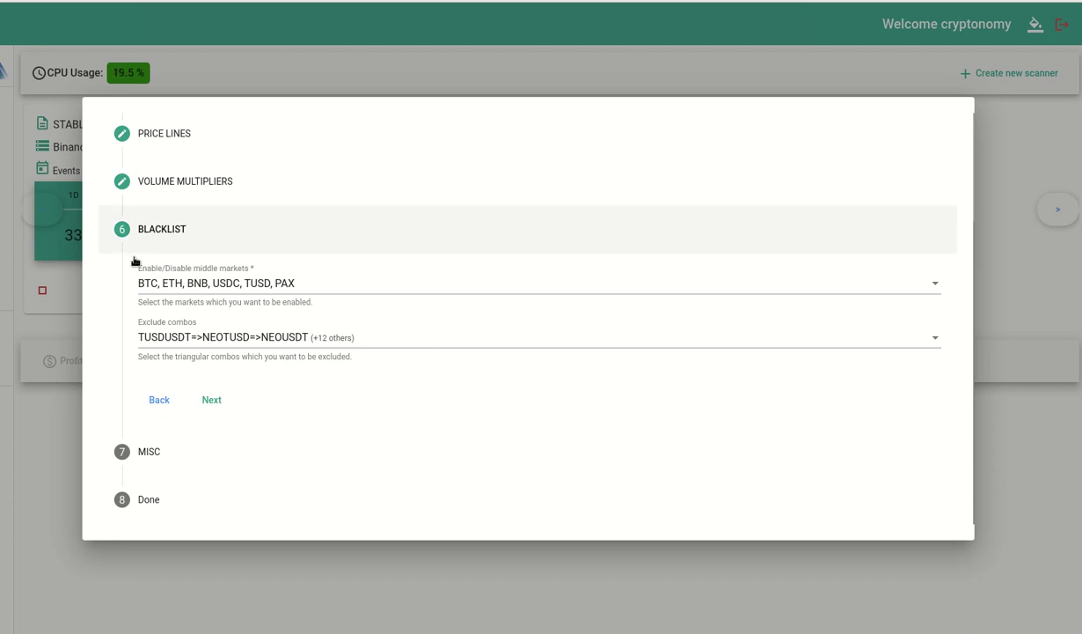
Step: Browse the triangular combos in the Exclude combos list without changing any, and leave the scanner settings
left_click(241, 342)
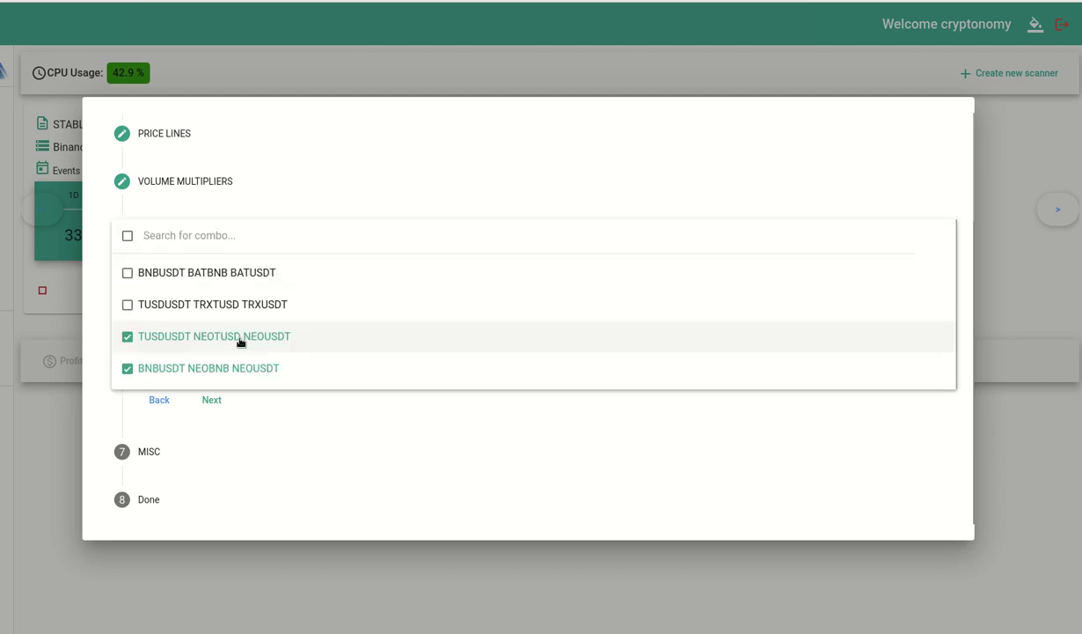
scroll(280, 301, "down", 5)
scroll(280, 299, "up", 1)
left_click(872, 191)
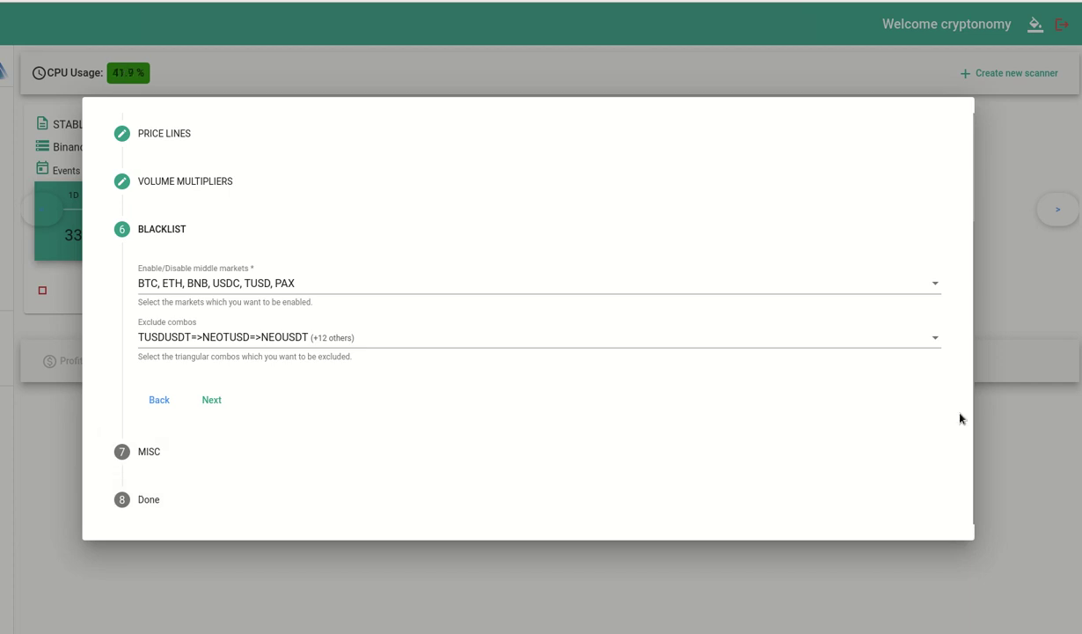
key("Escape")
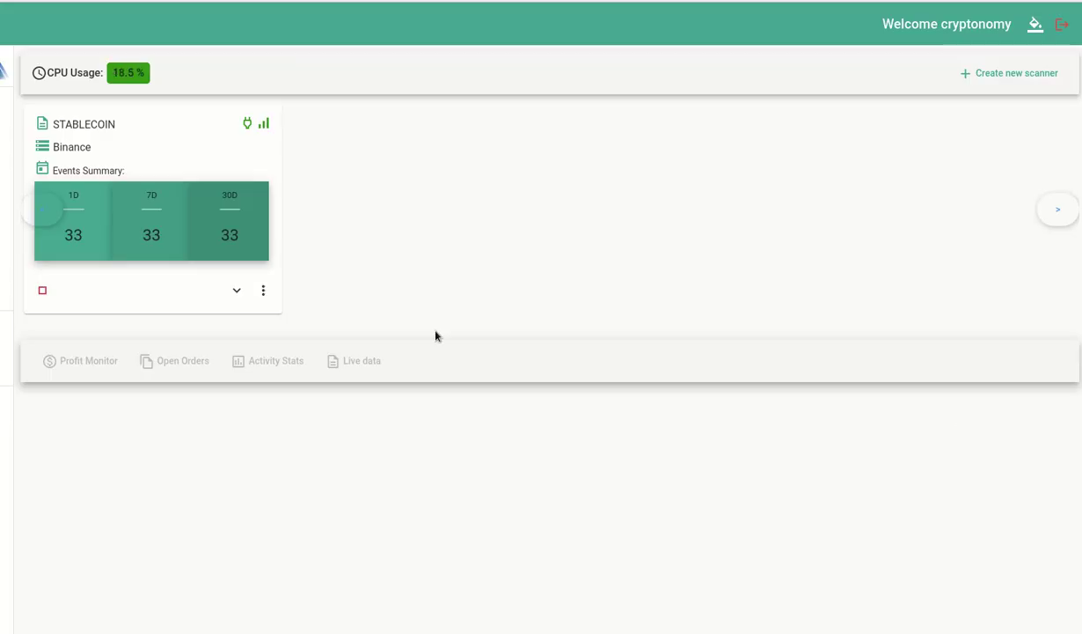
Step: Reopen the STABLECOIN scanner's settings at the Blacklist section
left_click(263, 291)
left_click(305, 389)
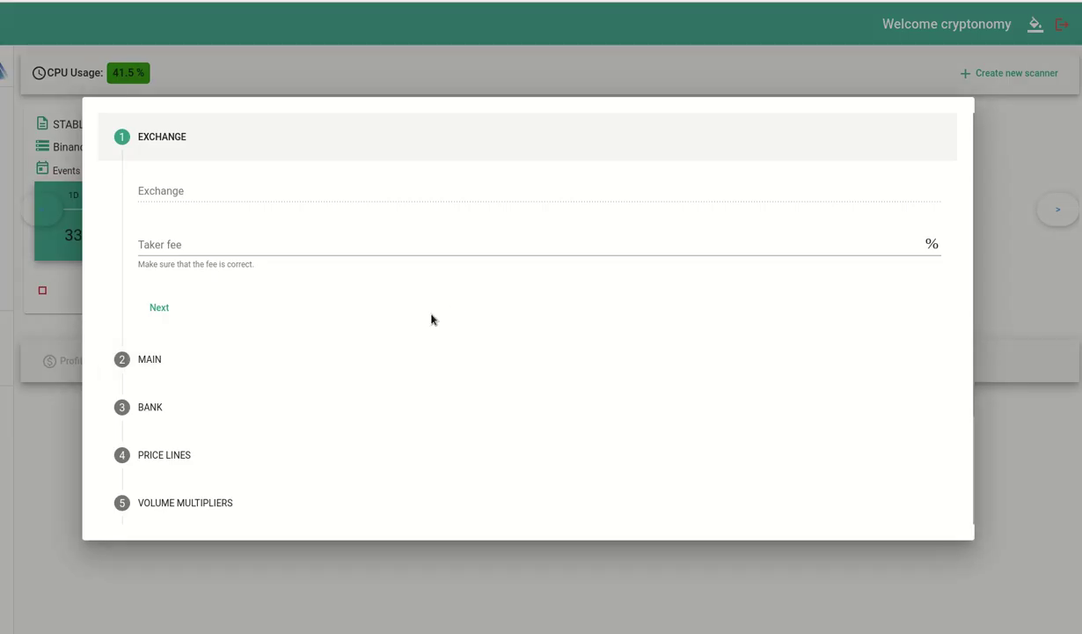
scroll(431, 319, "down", 2)
left_click(180, 408)
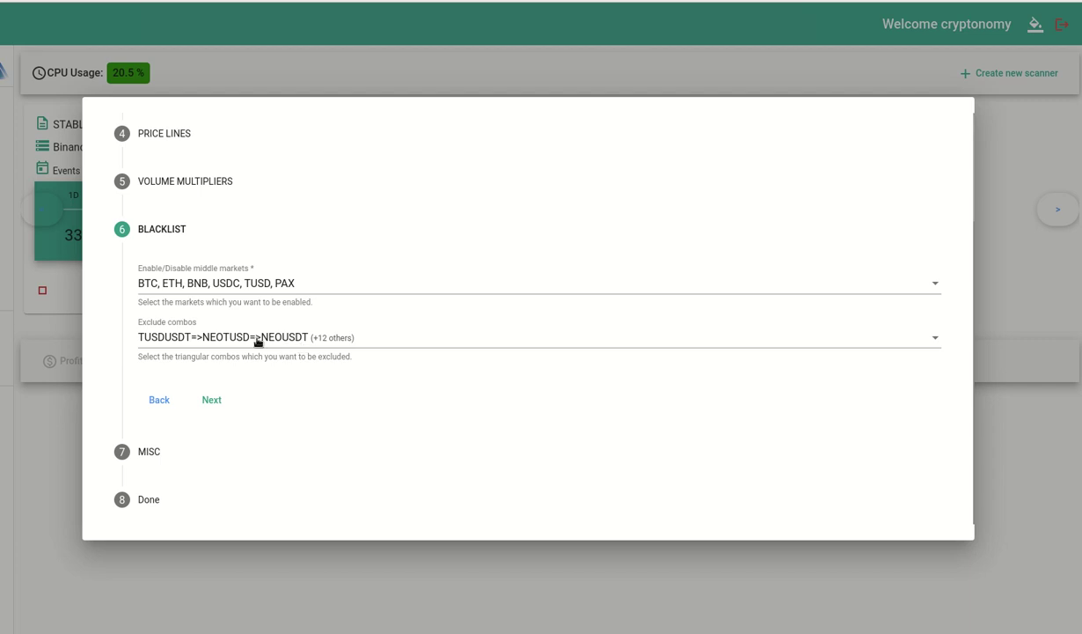
Step: Review the available and excluded triangular combos again, keeping the Exclude combos selection
left_click(938, 339)
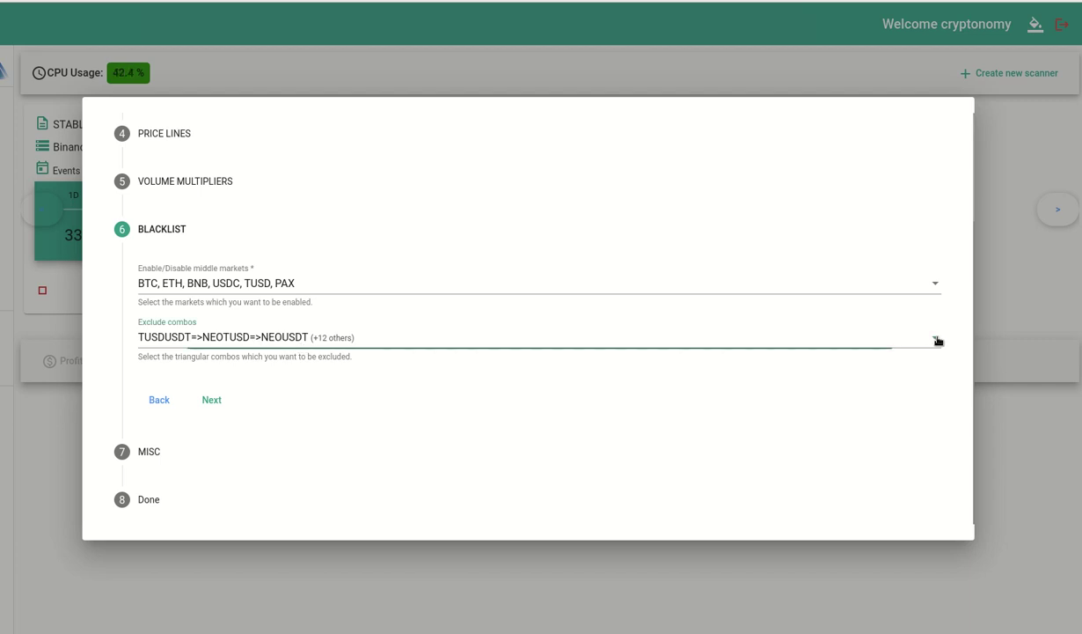
left_click(937, 339)
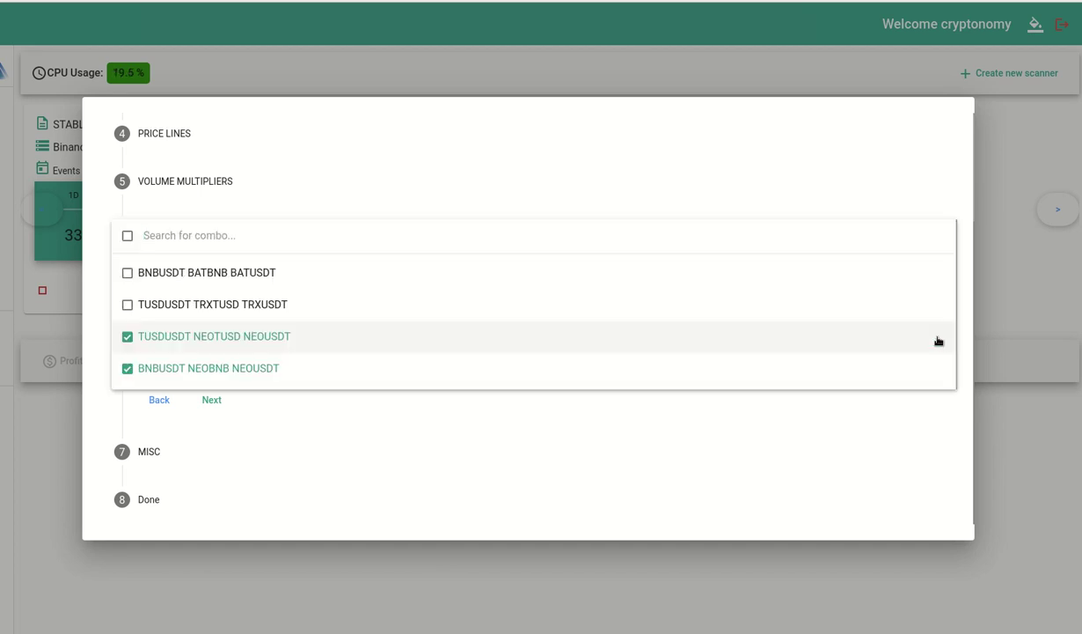
scroll(690, 298, "up", 5)
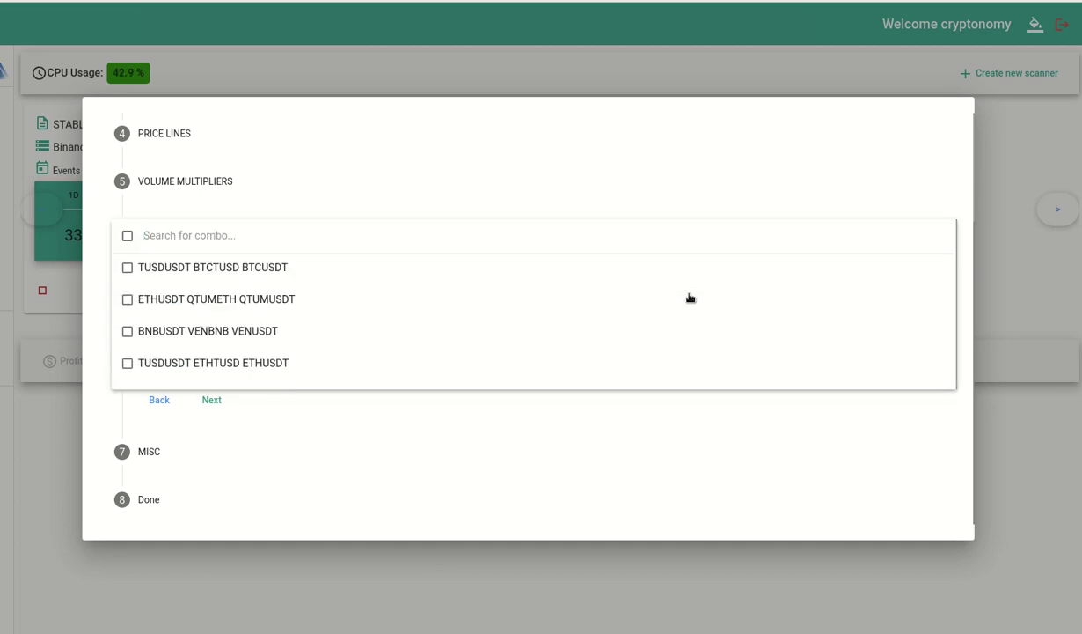
left_click(965, 286)
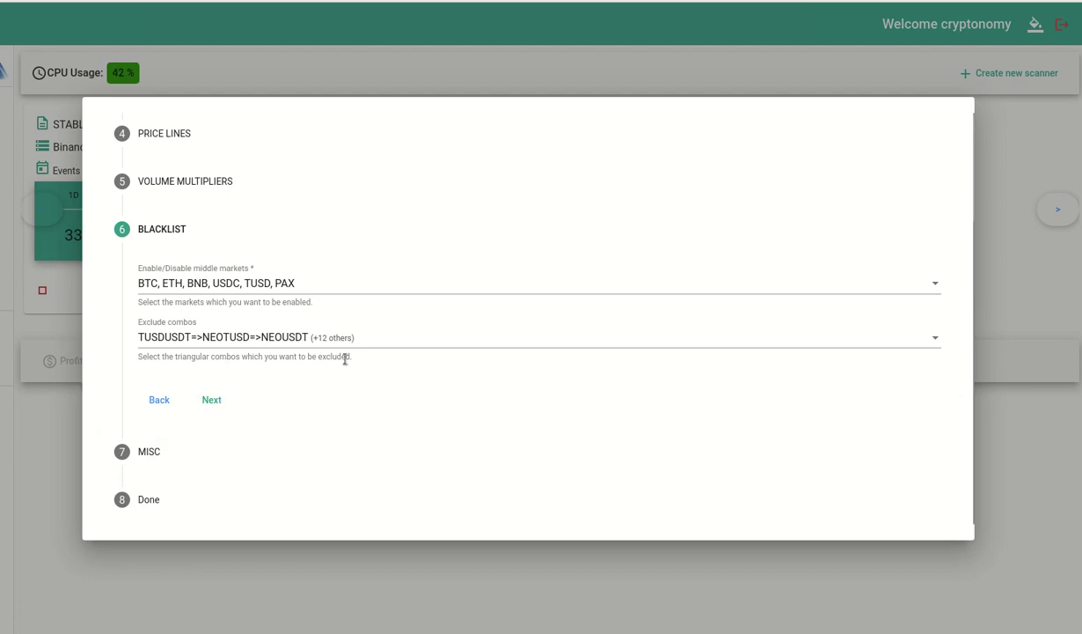
Step: Highlight the enabled Autostart option in the Misc section, continue to Done and cancel the settings without saving
left_click(212, 401)
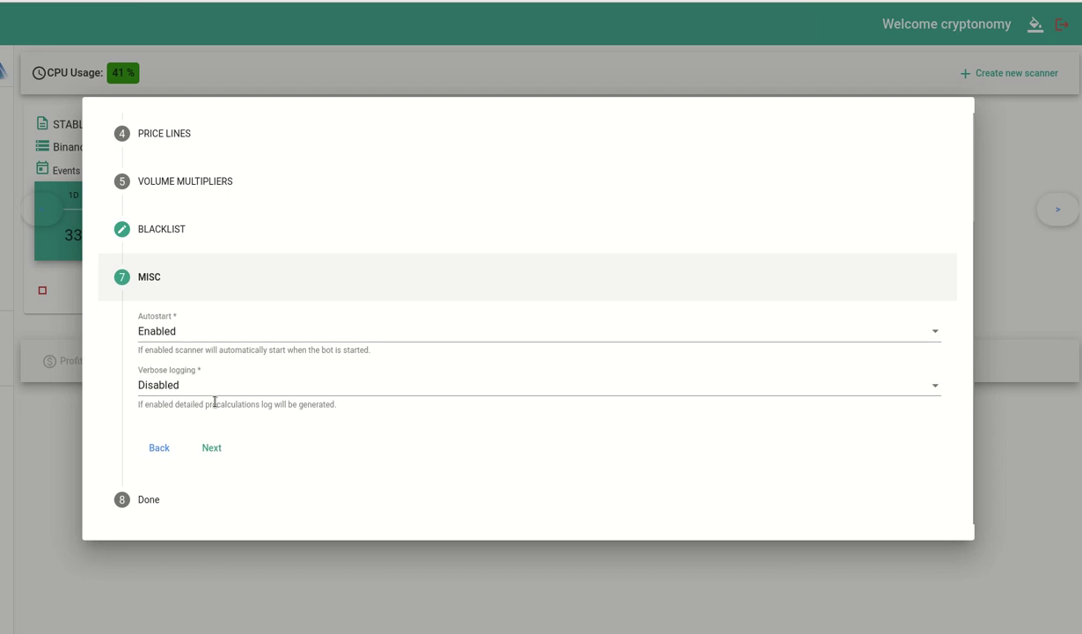
left_click_drag(174, 329, 133, 328)
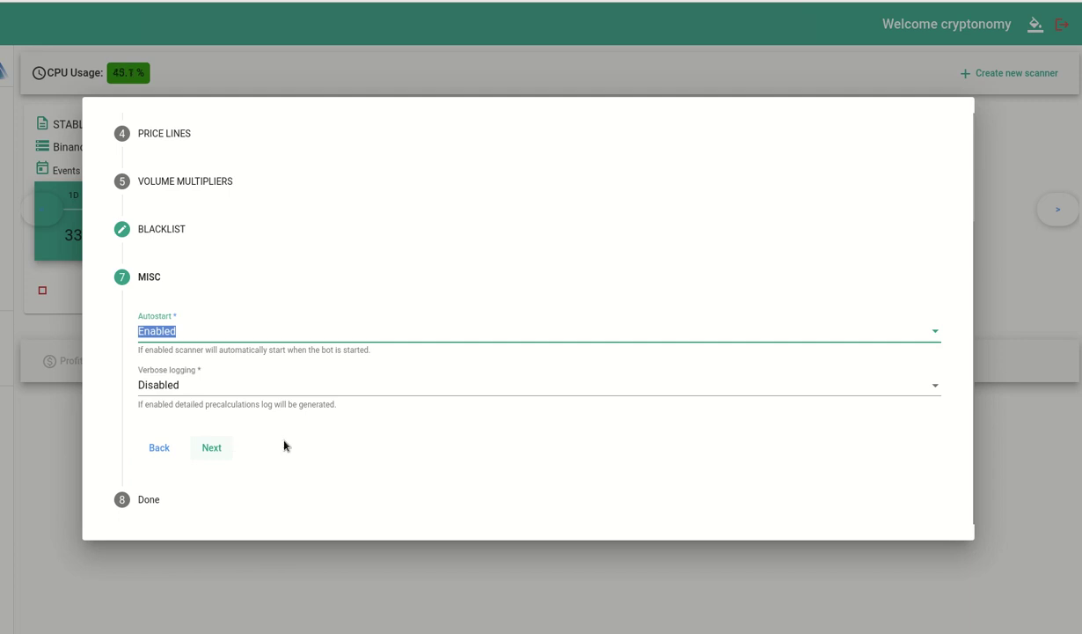
left_click(211, 448)
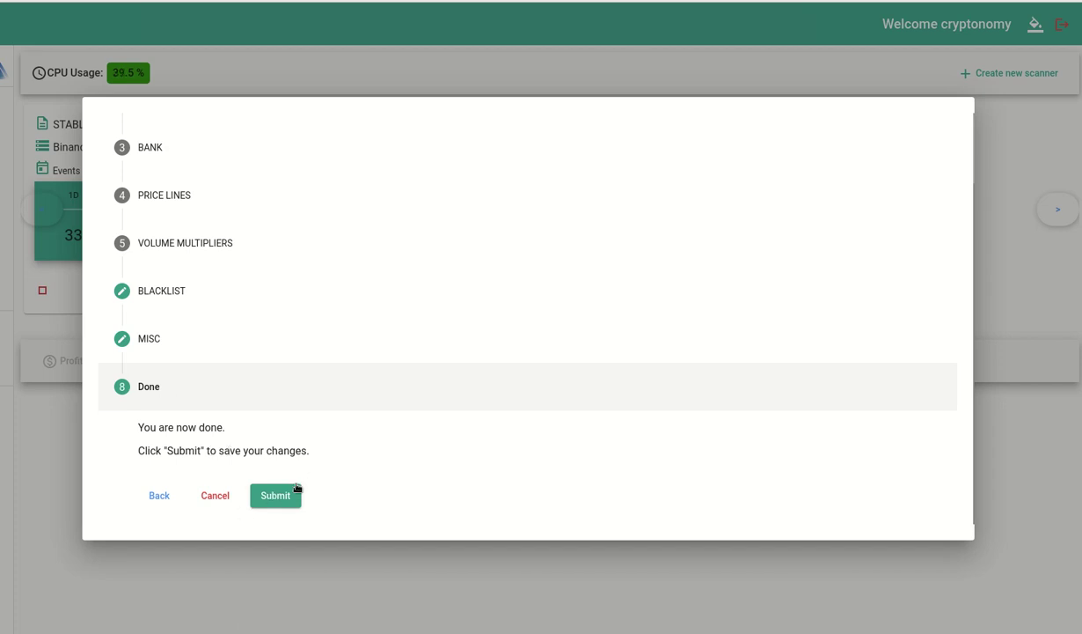
left_click(211, 495)
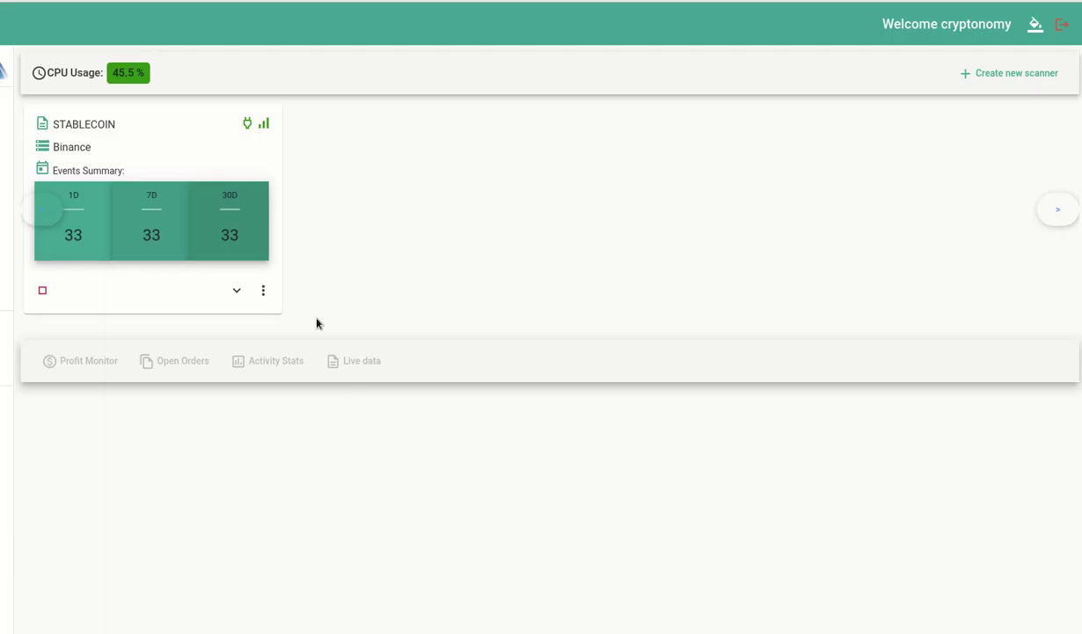
Step: Show the STABLECOIN scanner's Activity History
left_click(263, 290)
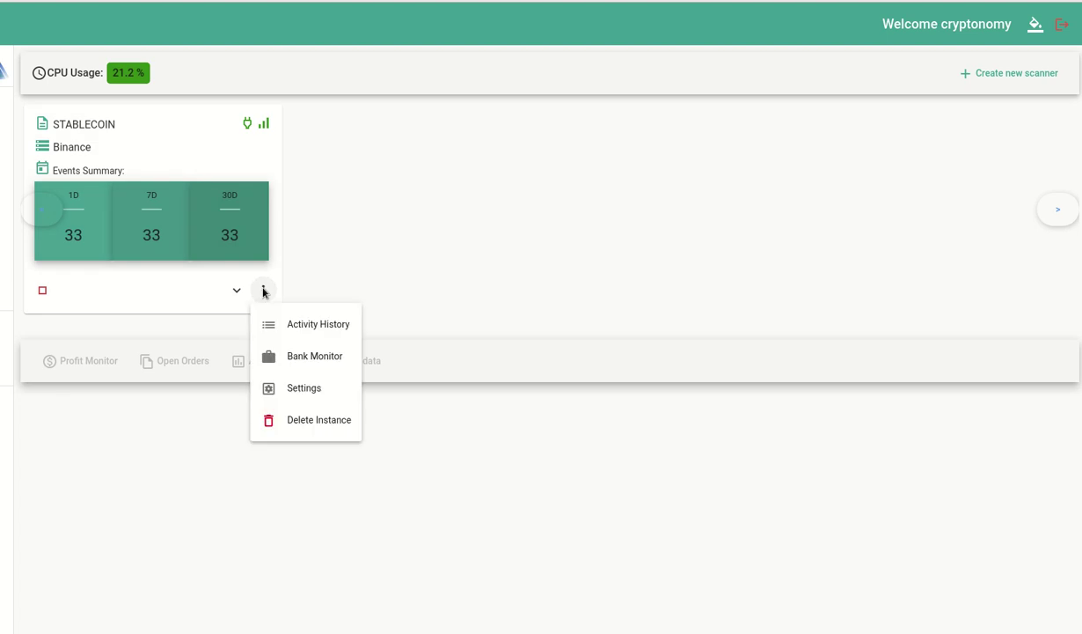
left_click(343, 324)
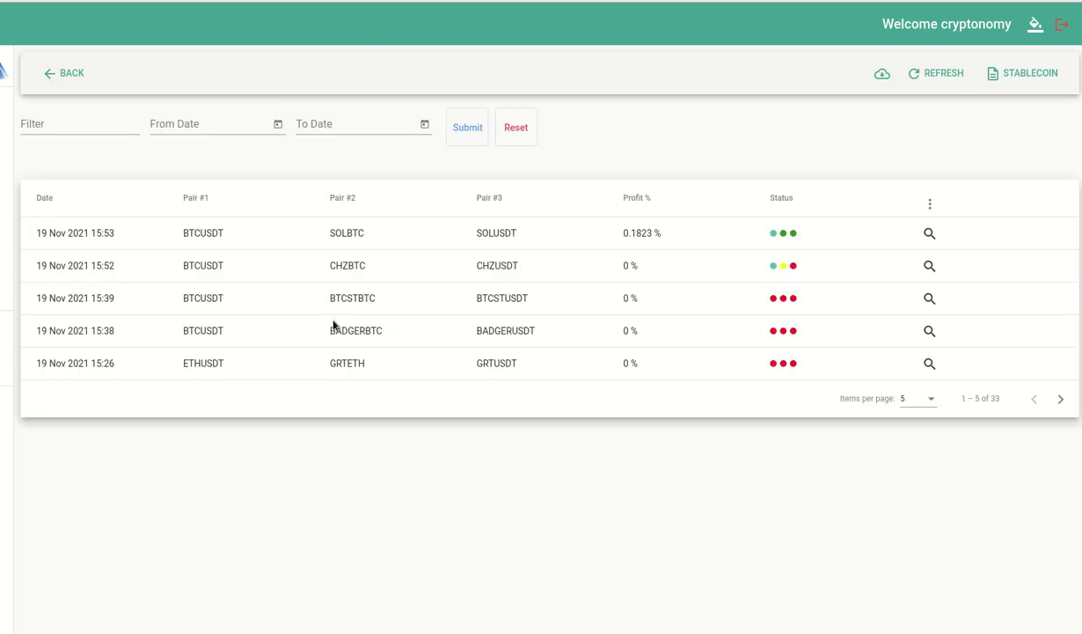
Step: List 100 activity entries per page, check the details of the 19 Nov 2021 15:53 event and return to the history
left_click(930, 401)
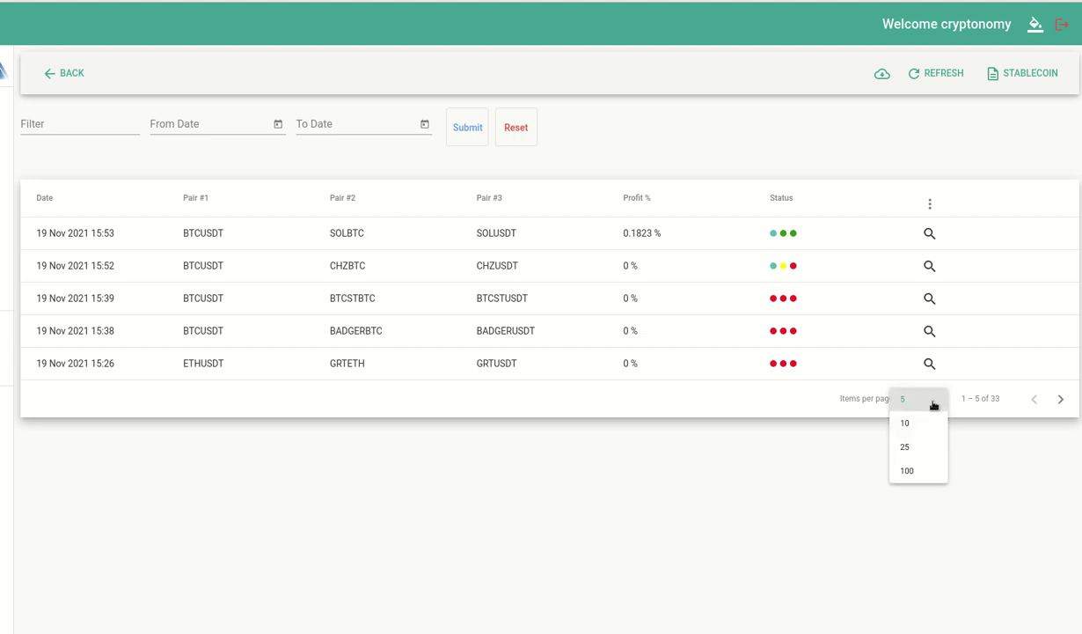
left_click(916, 470)
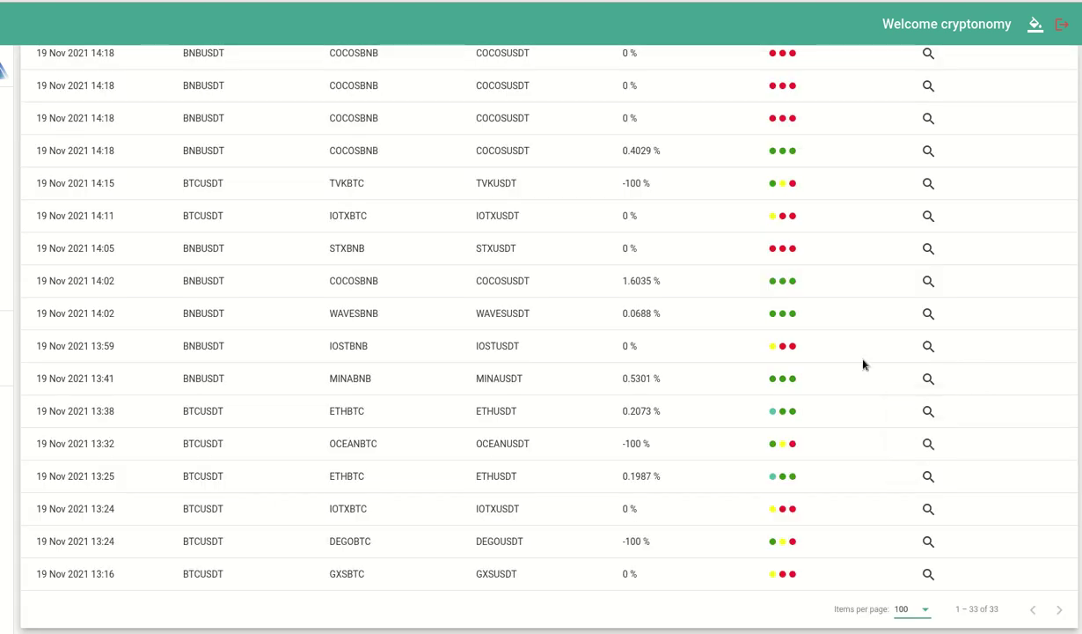
scroll(865, 363, "up", 10)
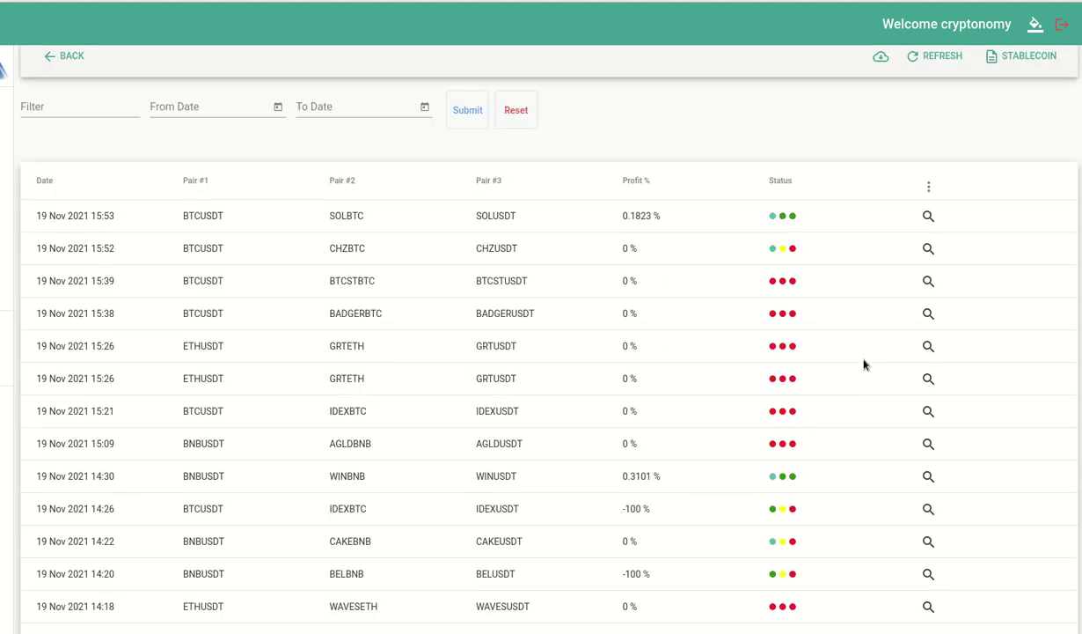
left_click(929, 234)
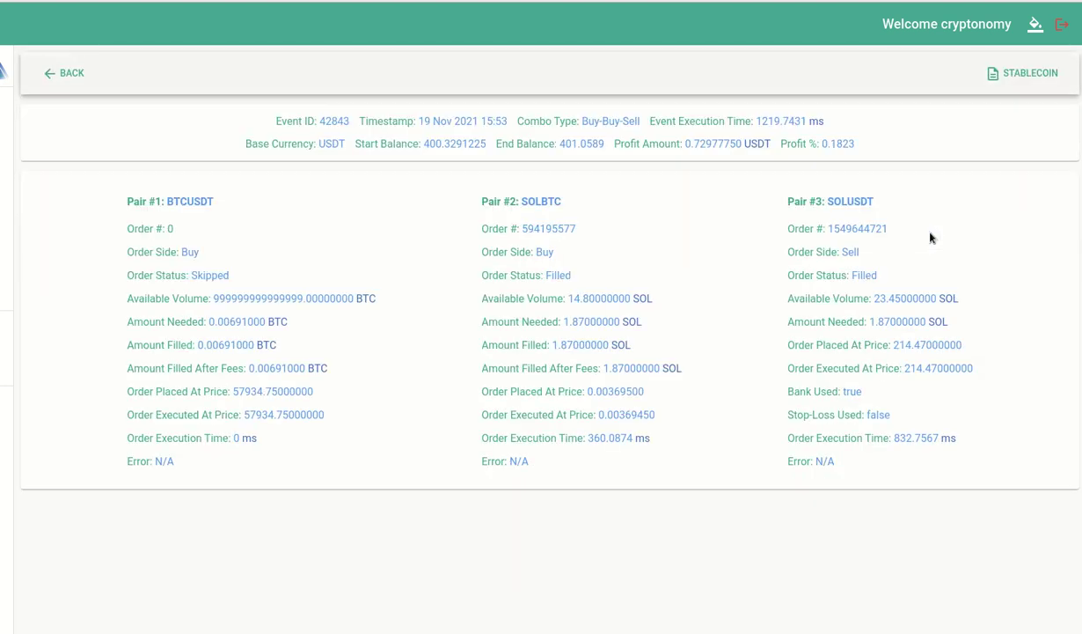
left_click(63, 73)
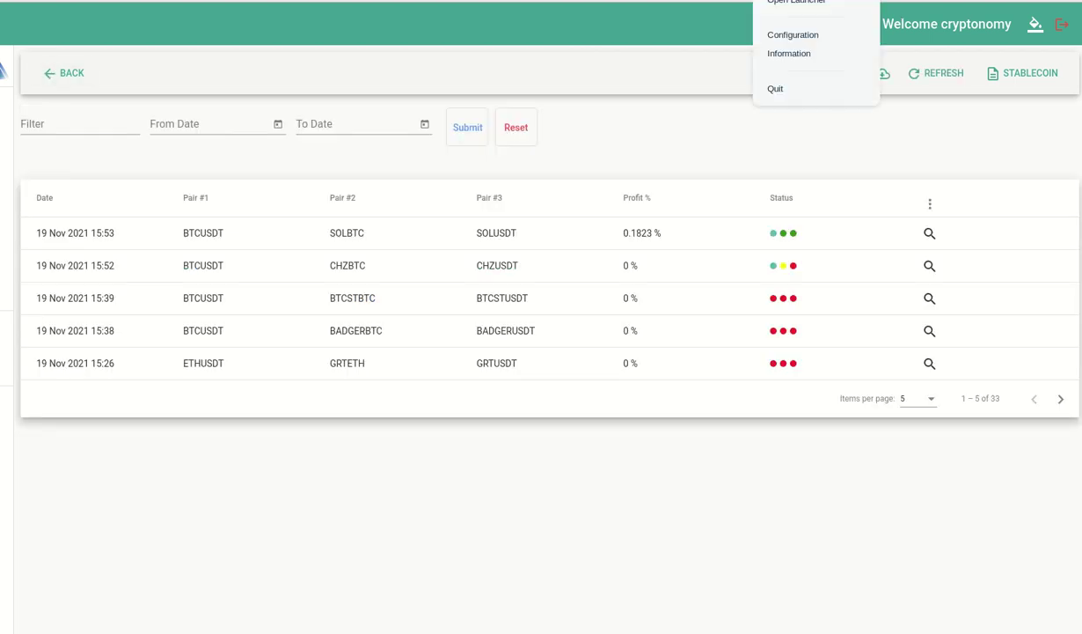
Step: Capture the Activity History area, box the Pair #1, Pair #2 and Pair #3 columns, and circle USDT in the first row's BTCUSDT and SOLUSDT
key("Print")
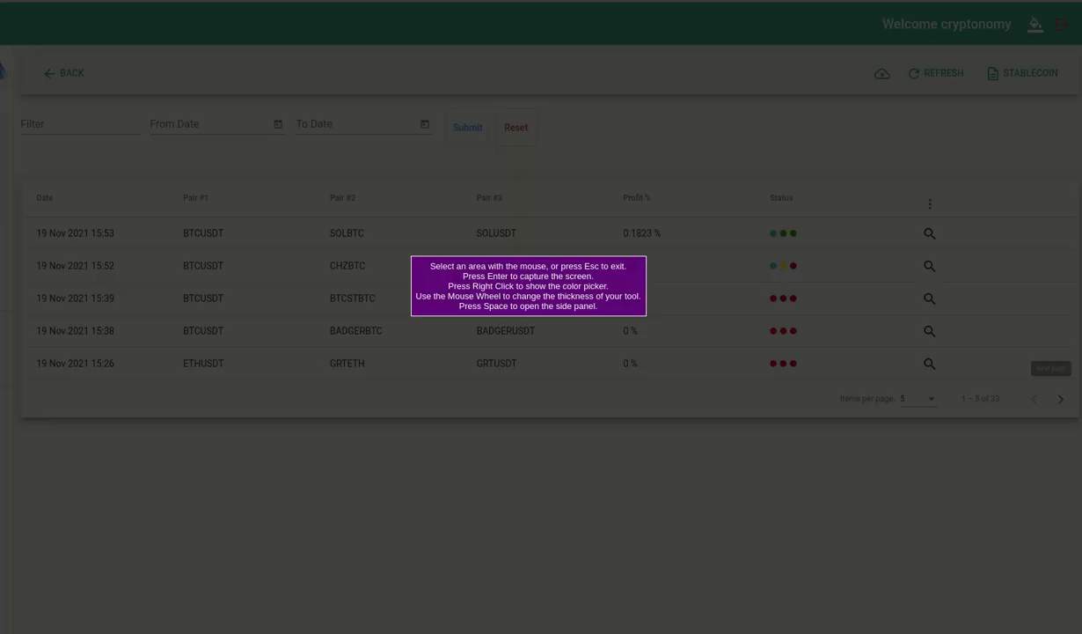
left_click_drag(0, 3, 1080, 534)
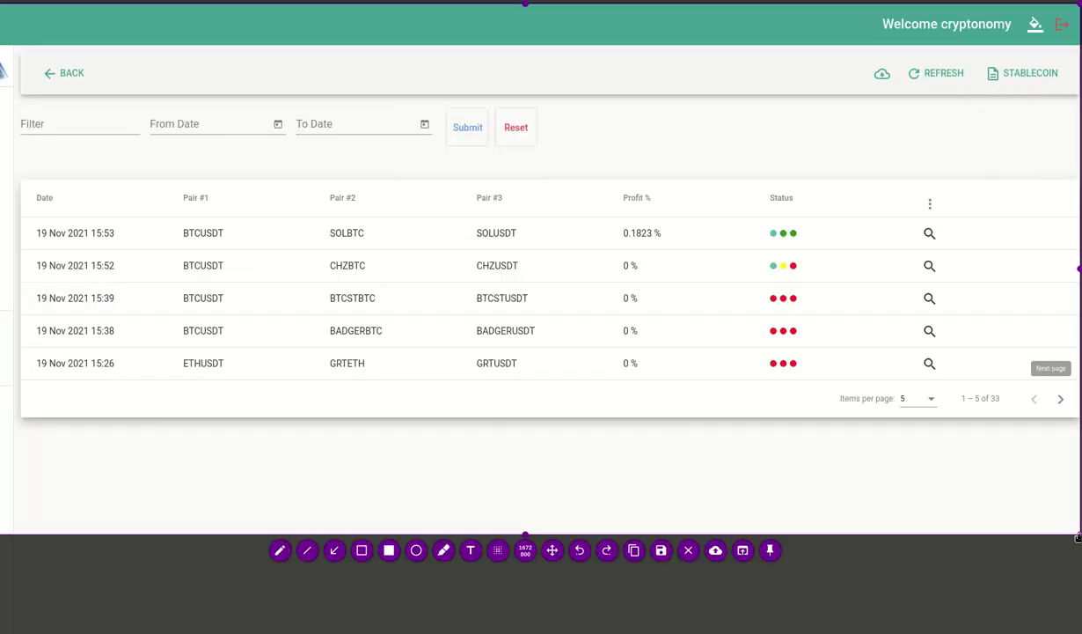
left_click(361, 551)
mouse_move(172, 181)
left_mouse_down()
mouse_move(172, 251)
mouse_move(215, 378)
mouse_move(226, 378)
left_mouse_up()
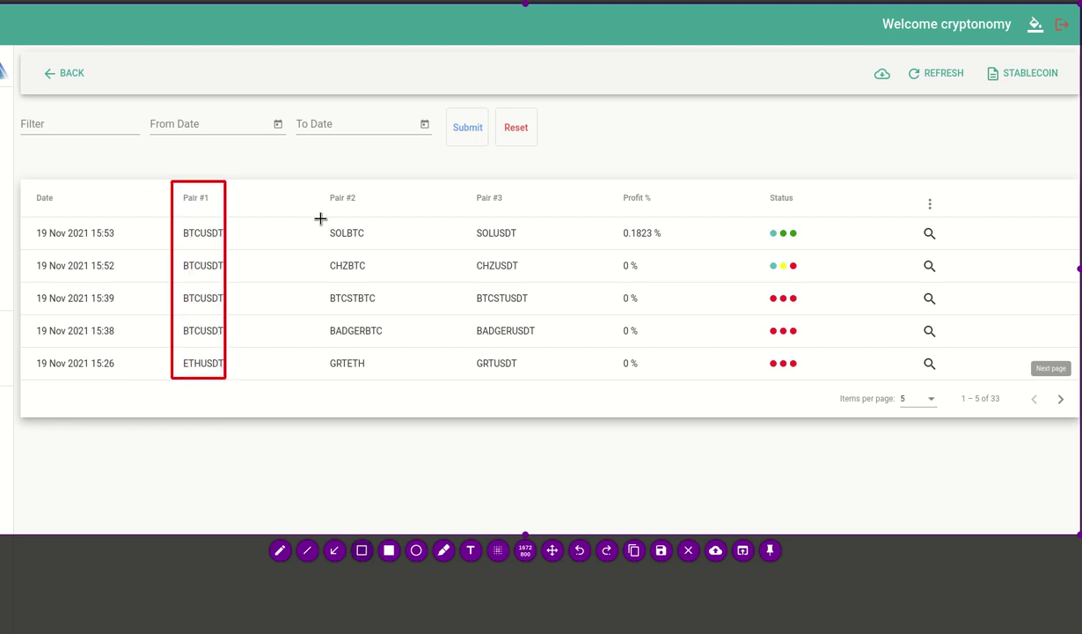
left_click_drag(314, 183, 383, 379)
left_click_drag(455, 176, 536, 379)
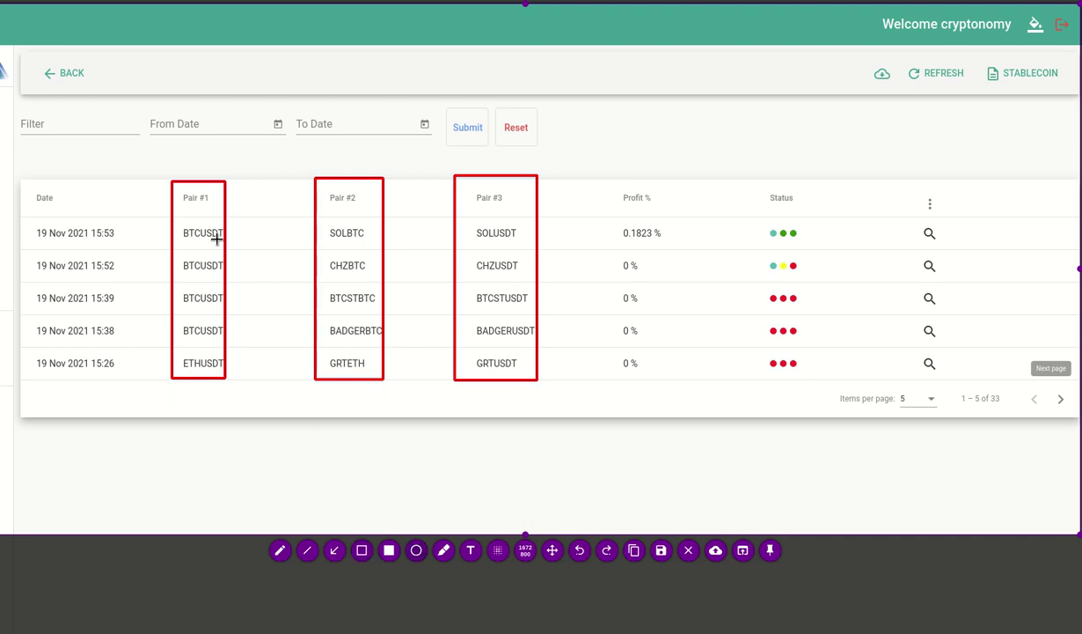
left_click_drag(196, 222, 227, 242)
left_click_drag(491, 226, 521, 241)
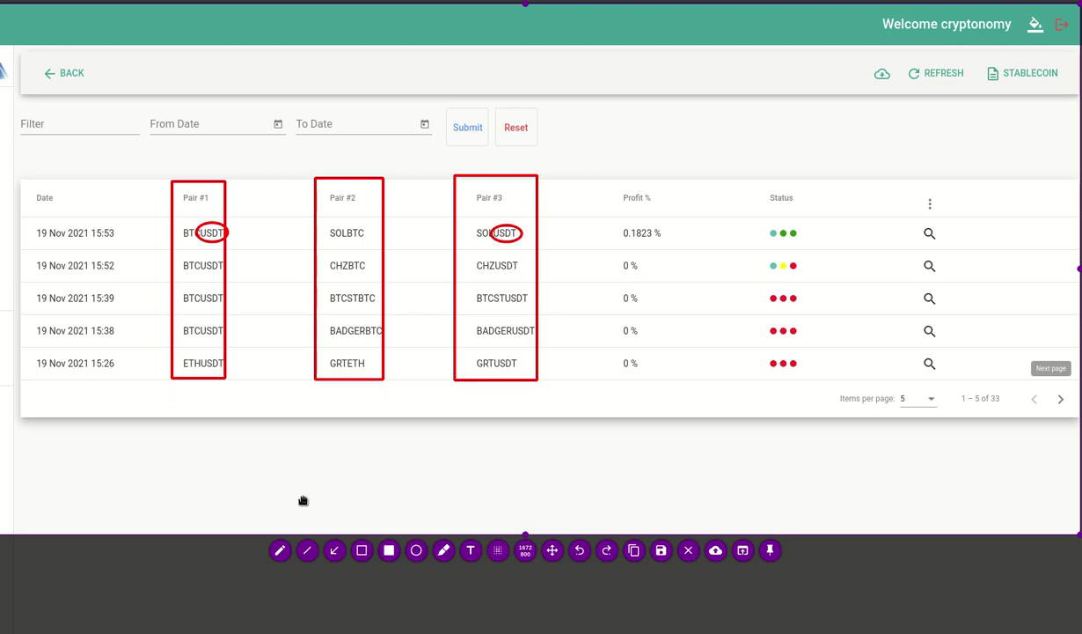
Step: Draw three ellipses in a triangle below the pair columns, link them with arrows in a closed loop and exit the capture
left_click(416, 550)
left_click_drag(293, 482, 368, 519)
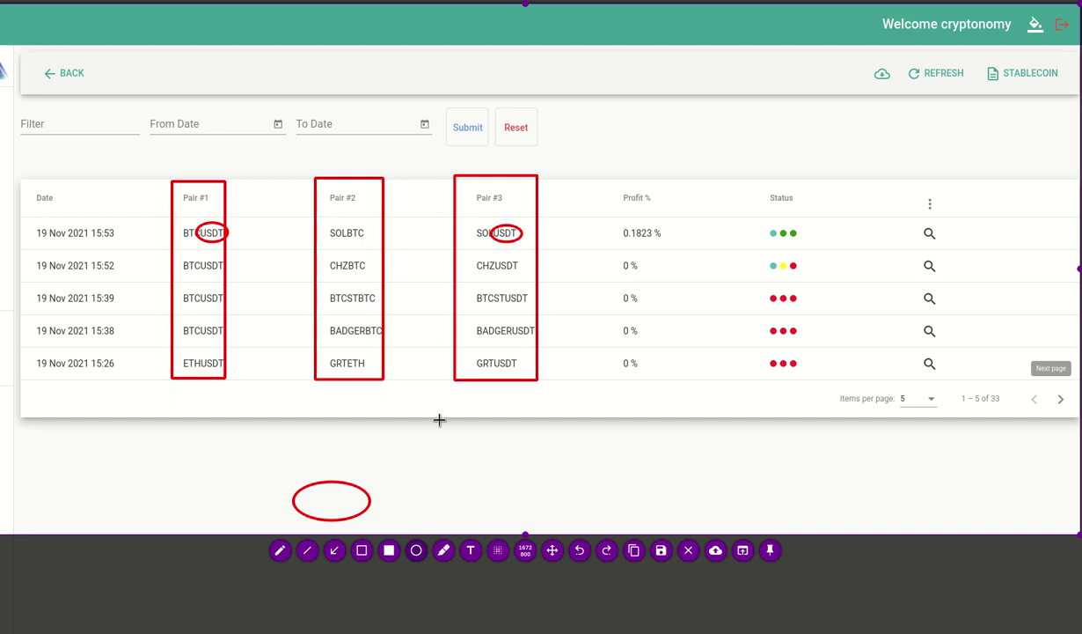
left_click_drag(436, 405, 560, 443)
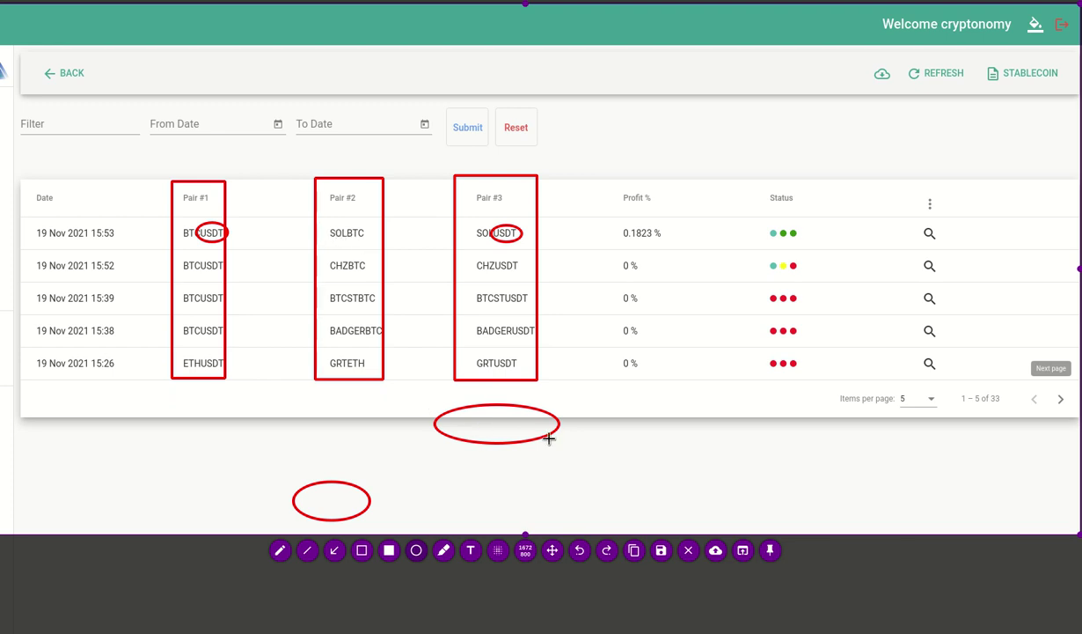
left_click_drag(582, 485, 689, 527)
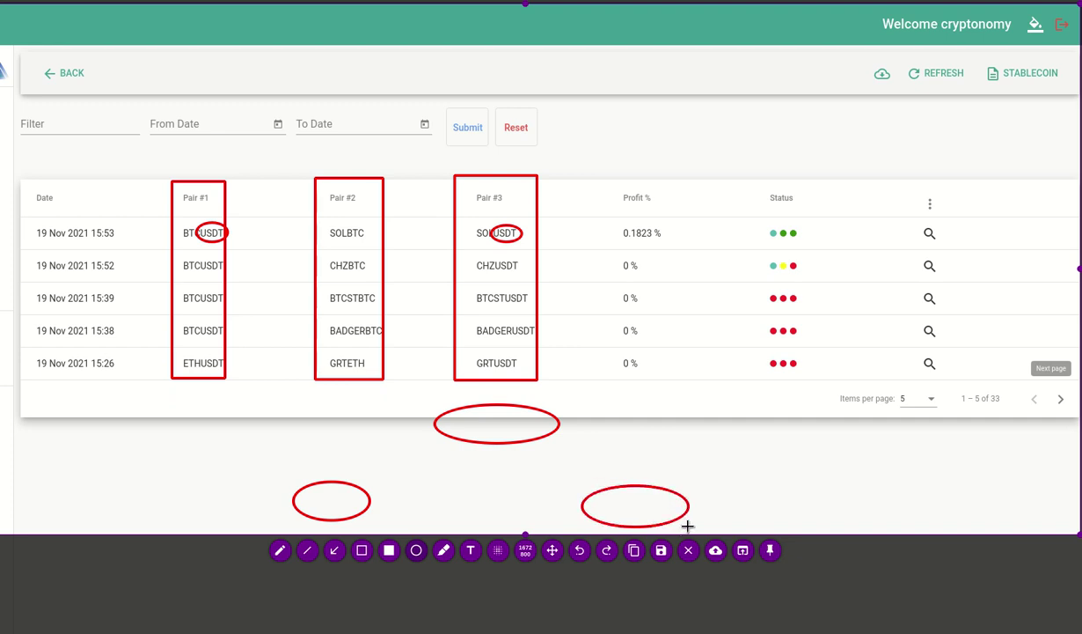
left_click(334, 551)
left_click_drag(350, 480, 447, 419)
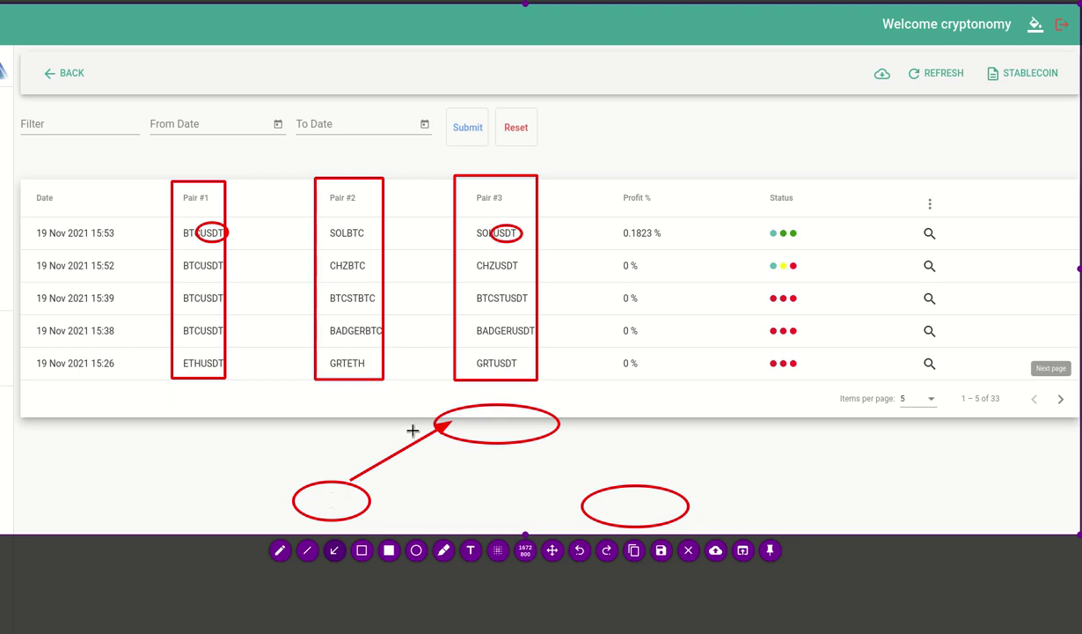
mouse_move(517, 426)
left_mouse_down()
mouse_move(627, 503)
mouse_move(352, 519)
mouse_move(350, 511)
left_mouse_up()
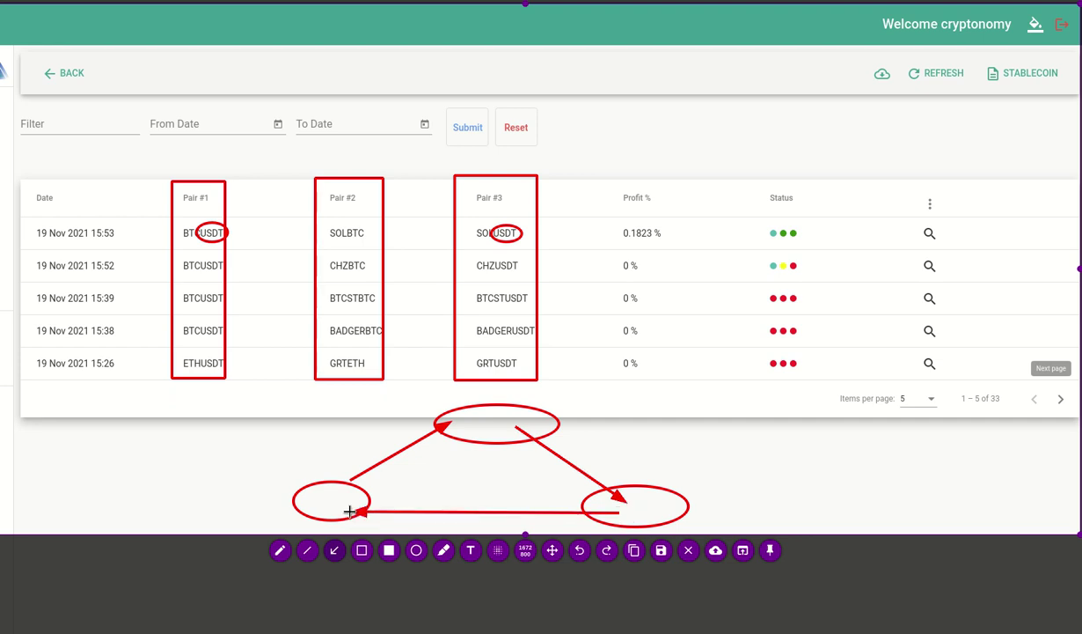
key("Escape")
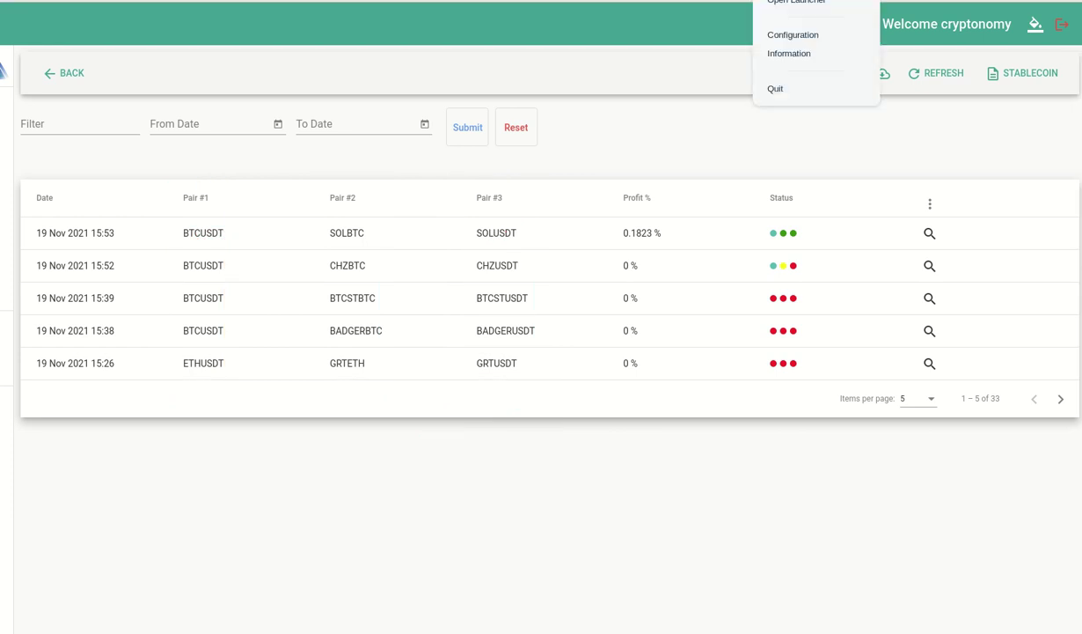
Step: Capture the activity table, box the Status and Profit % columns, point arrows at the first row's three status dots, and copy the annotated capture
key("Print")
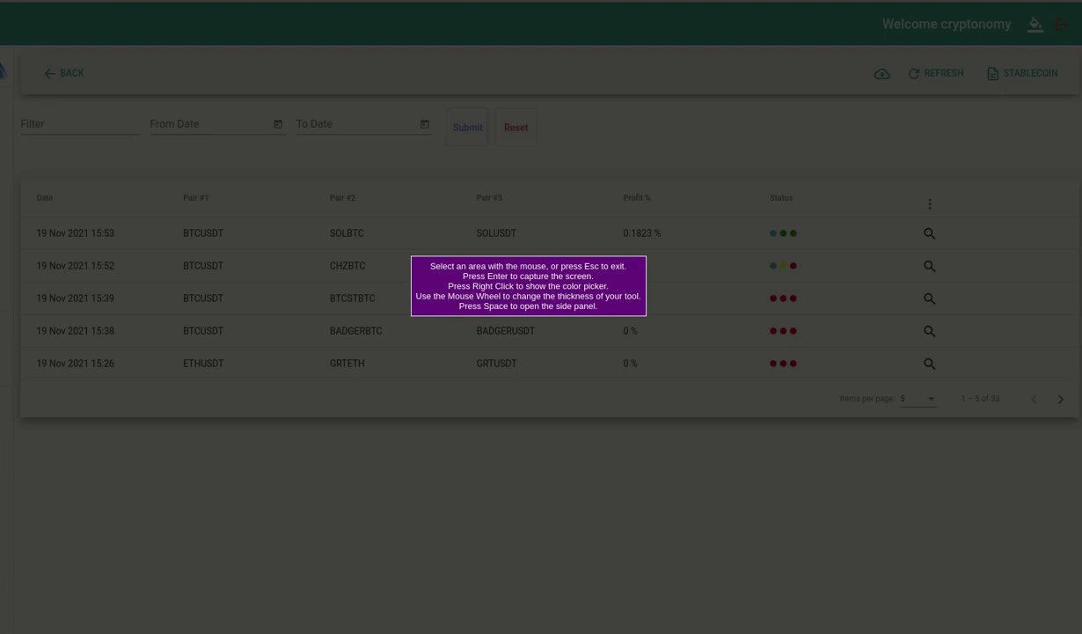
left_click_drag(9, 168, 1017, 432)
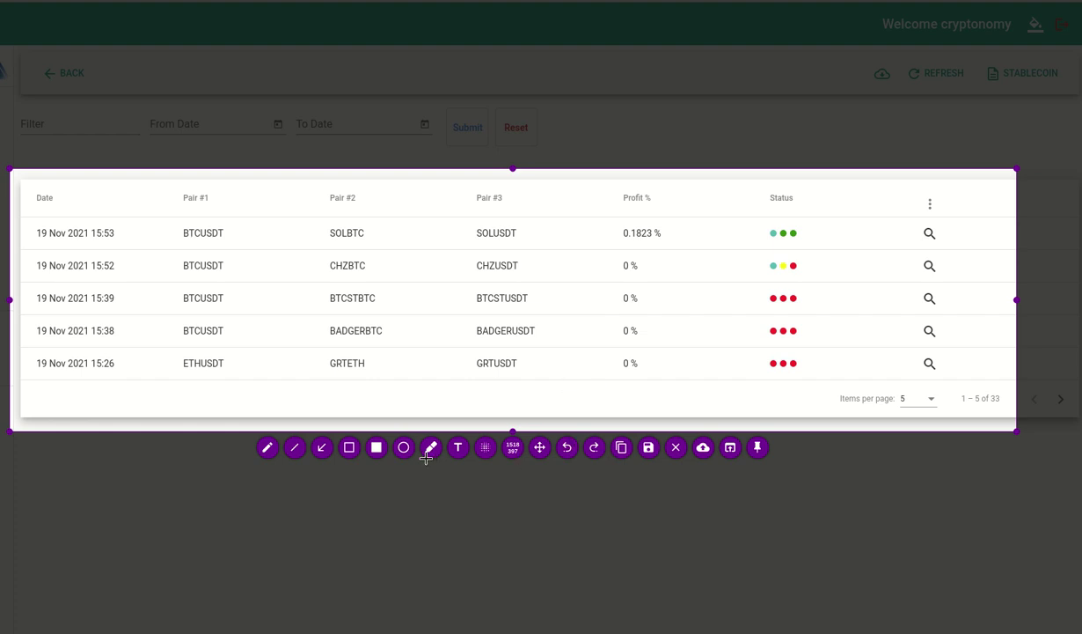
left_click(348, 448)
mouse_move(732, 177)
left_mouse_down()
mouse_move(807, 394)
mouse_move(827, 385)
left_mouse_up()
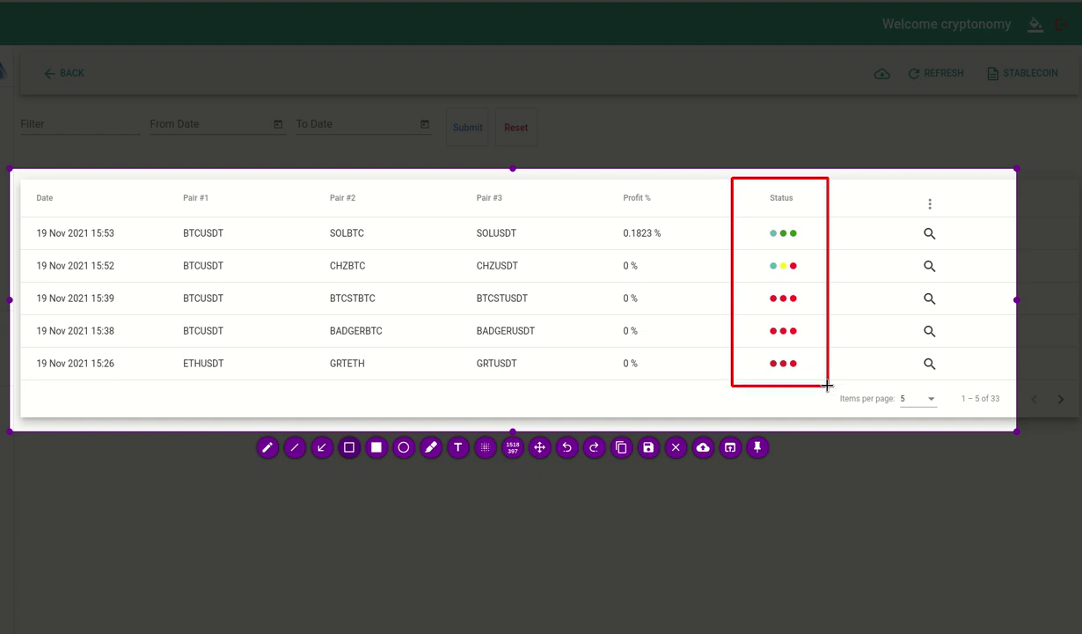
left_click_drag(605, 178, 675, 380)
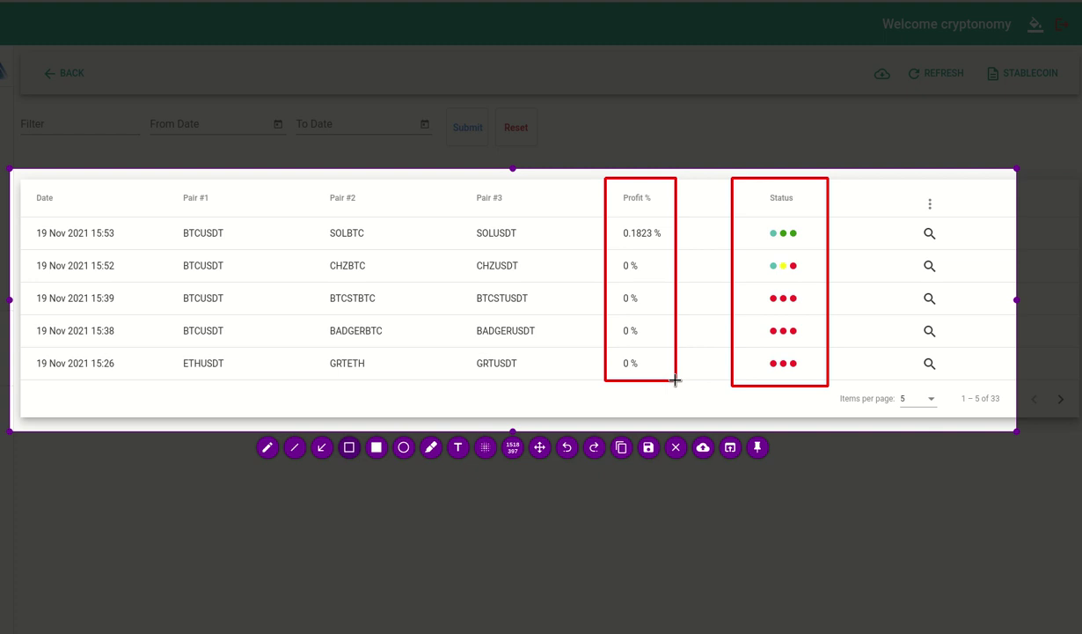
left_click(319, 453)
mouse_move(751, 206)
left_mouse_down()
mouse_move(768, 228)
mouse_move(780, 208)
mouse_move(781, 222)
mouse_move(799, 220)
mouse_move(796, 230)
left_mouse_up()
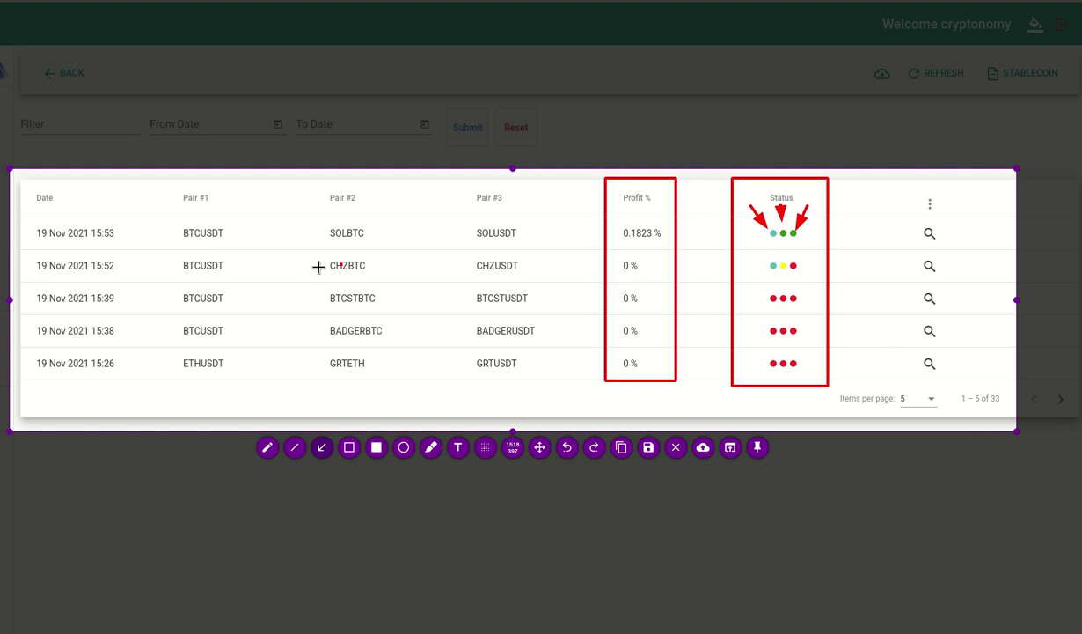
left_click(998, 327)
key("ctrl+c")
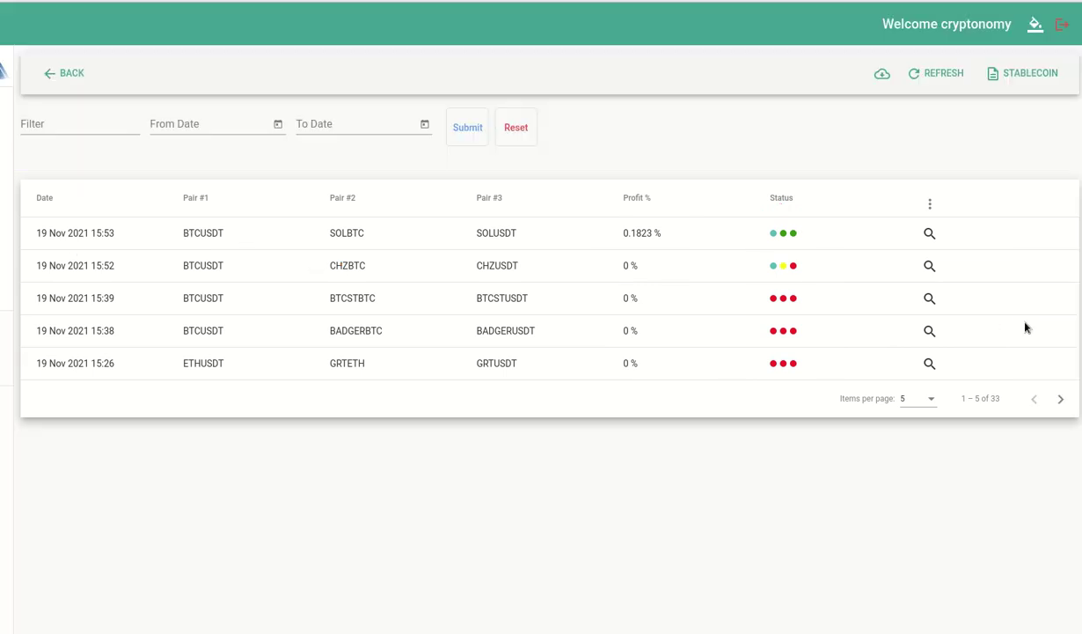
Step: Open the details of the 19 Nov 2021 15:53 event, capture them and box each of the three pair blocks
left_click(930, 234)
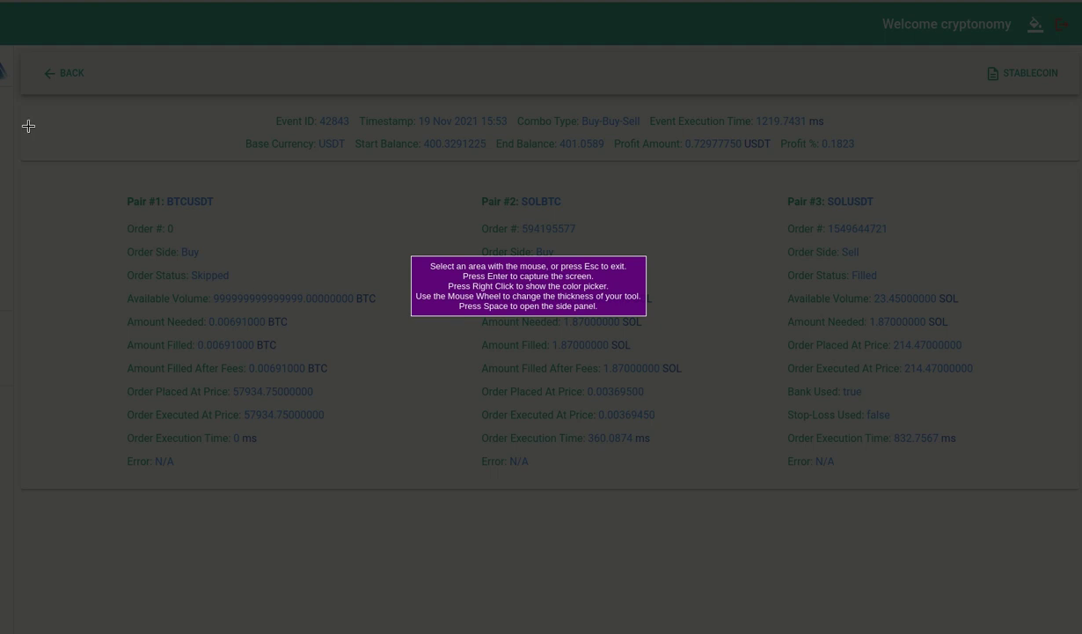
left_click_drag(28, 98, 1063, 583)
left_click(381, 599)
mouse_move(86, 167)
left_mouse_down()
mouse_move(136, 399)
mouse_move(386, 484)
left_mouse_up()
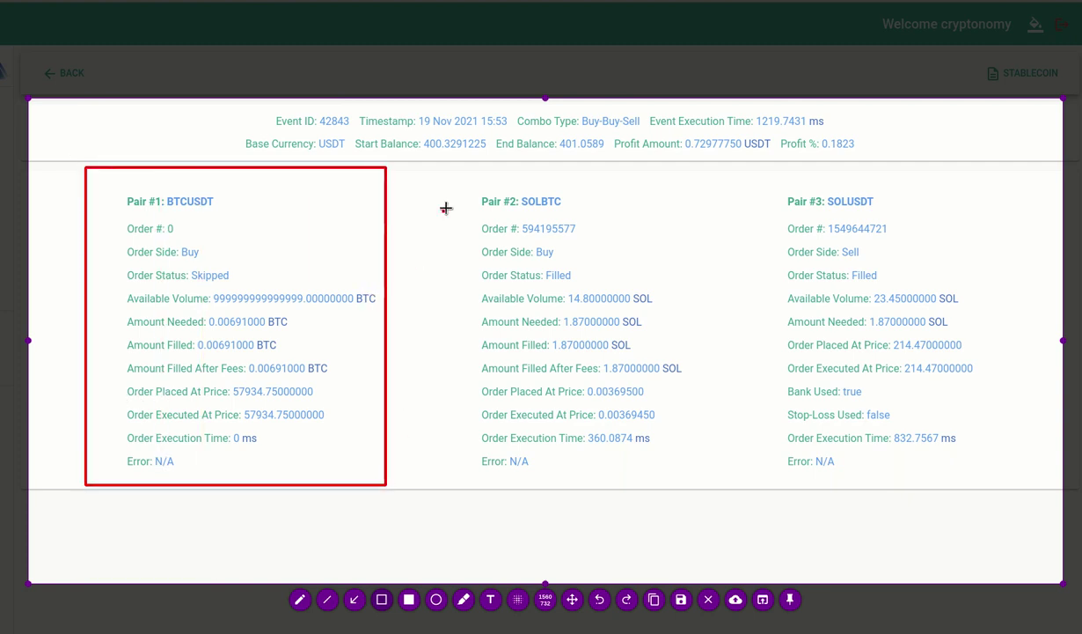
mouse_move(469, 170)
left_mouse_down()
mouse_move(469, 324)
mouse_move(692, 487)
left_mouse_up()
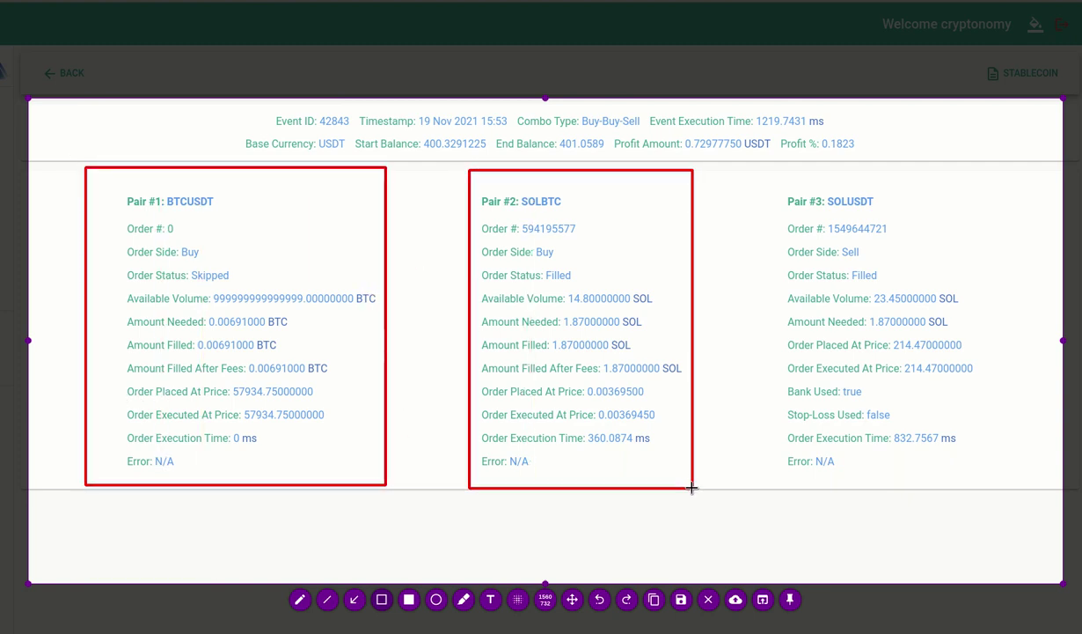
mouse_move(763, 169)
left_mouse_down()
mouse_move(898, 497)
mouse_move(980, 486)
left_mouse_up()
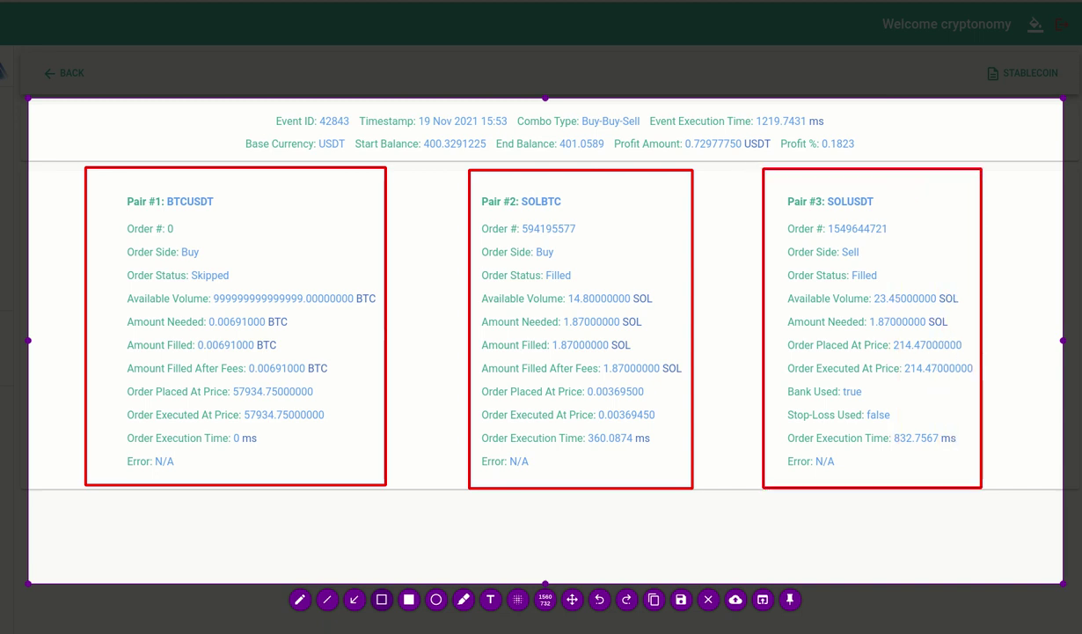
Step: Box the Order Status row, event ID, timestamp, execution time, start and end balances, and both profit figures, and copy the annotated capture
left_click_drag(89, 261, 979, 287)
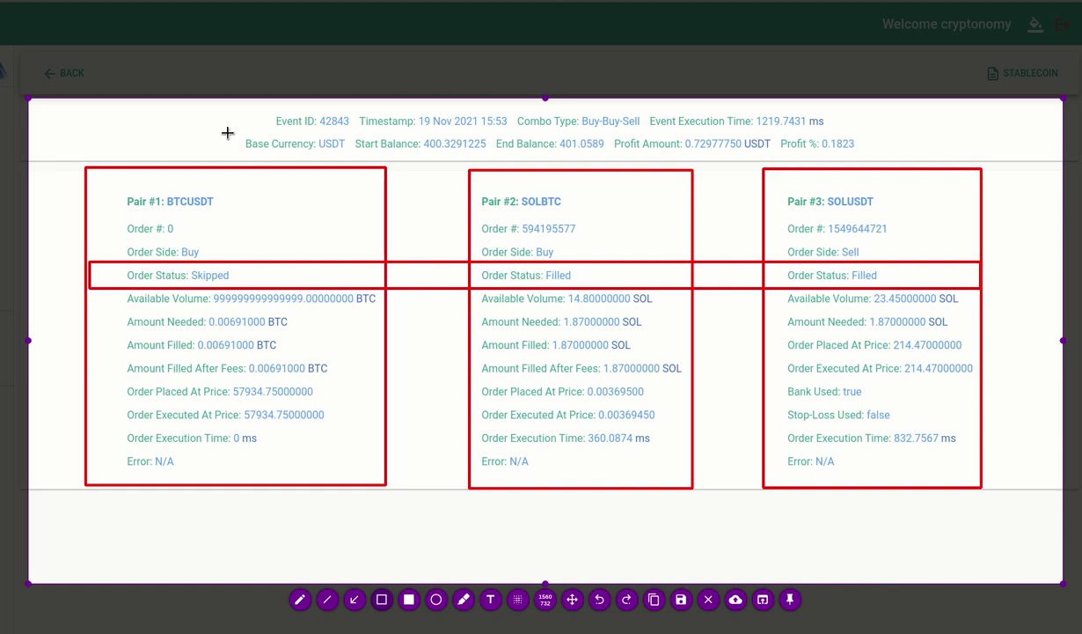
left_click_drag(265, 110, 352, 129)
mouse_move(418, 108)
left_mouse_down()
mouse_move(472, 129)
mouse_move(511, 126)
left_mouse_up()
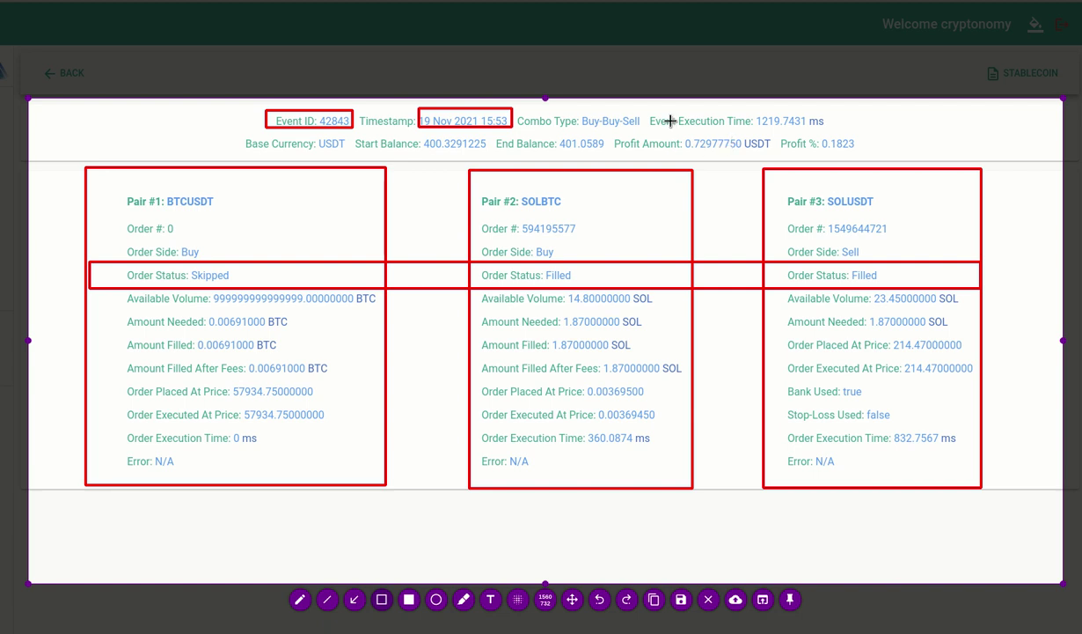
left_click_drag(644, 111, 838, 128)
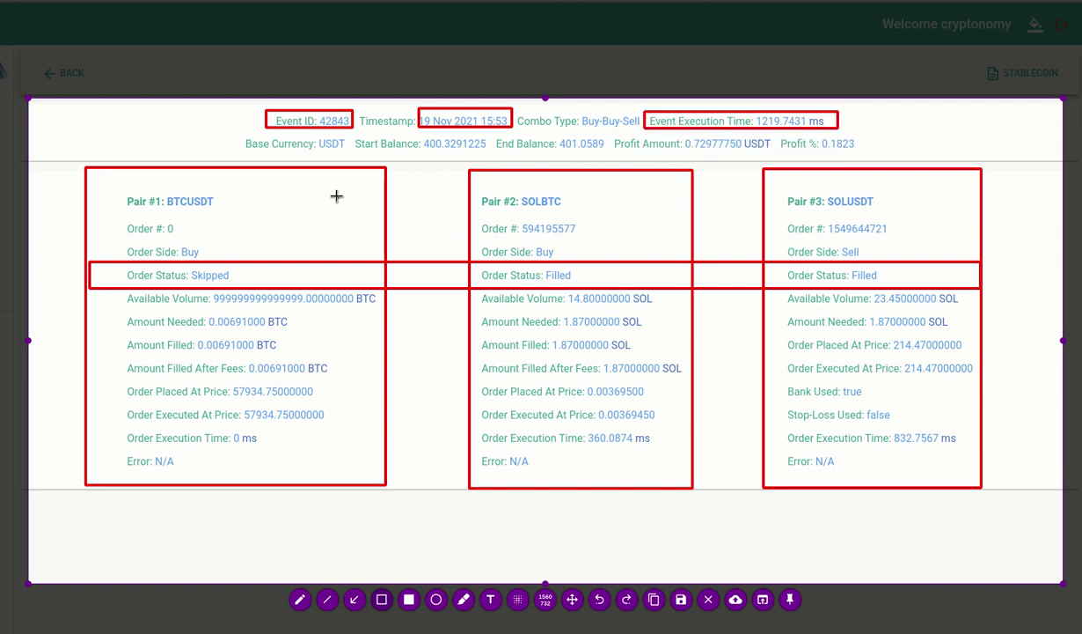
mouse_move(418, 134)
left_mouse_down()
mouse_move(476, 159)
mouse_move(753, 164)
mouse_move(857, 151)
left_mouse_up()
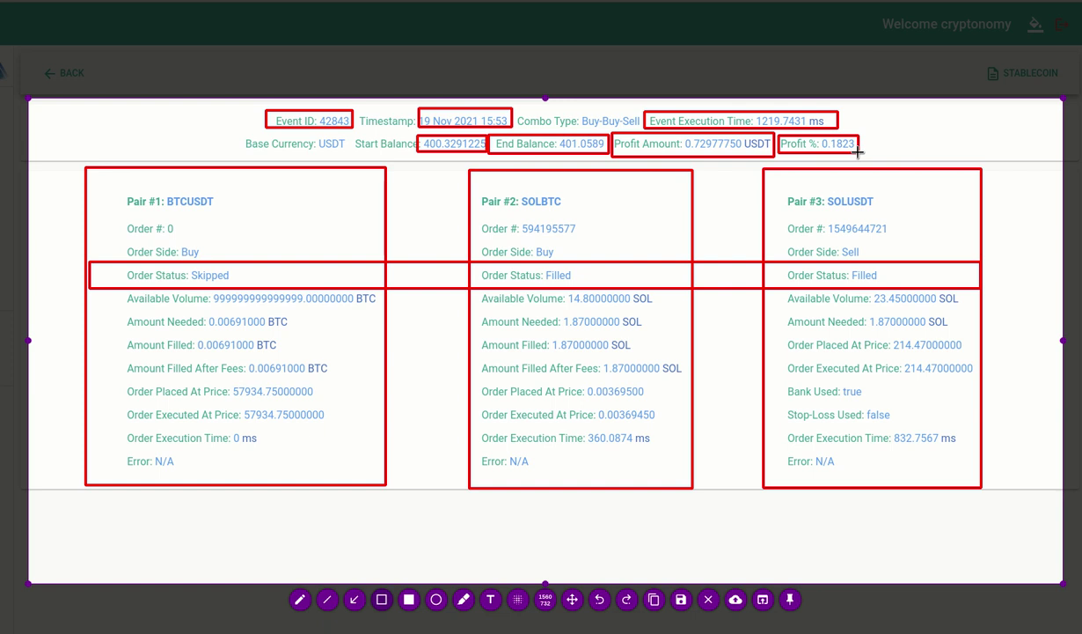
key("ctrl+c")
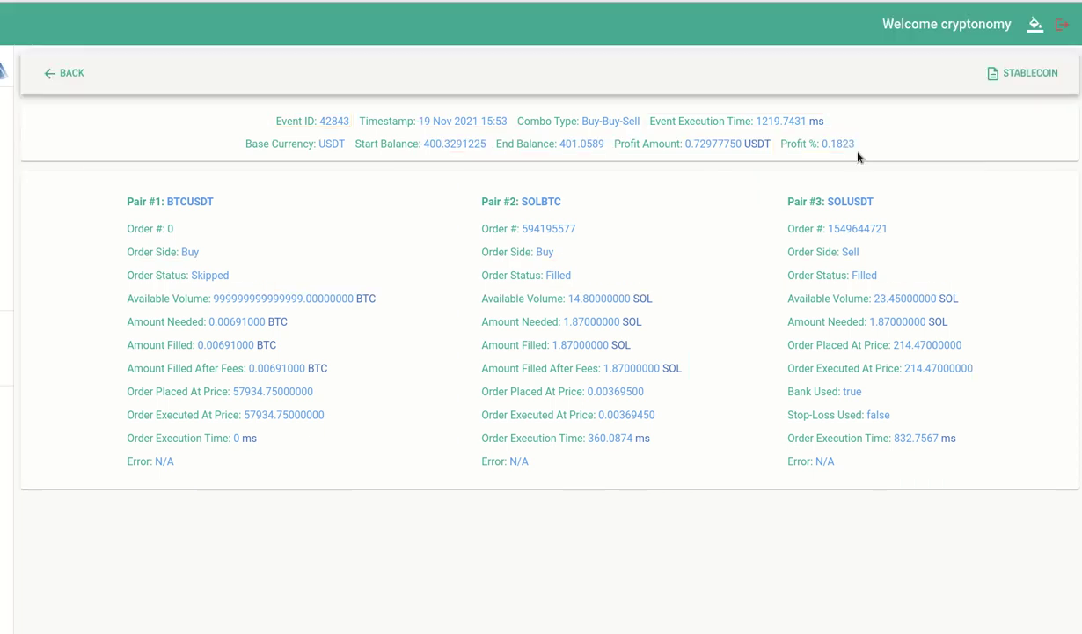
Step: Return from the event details to the Activity History and list 100 entries per page, starting from the newest
left_click(54, 80)
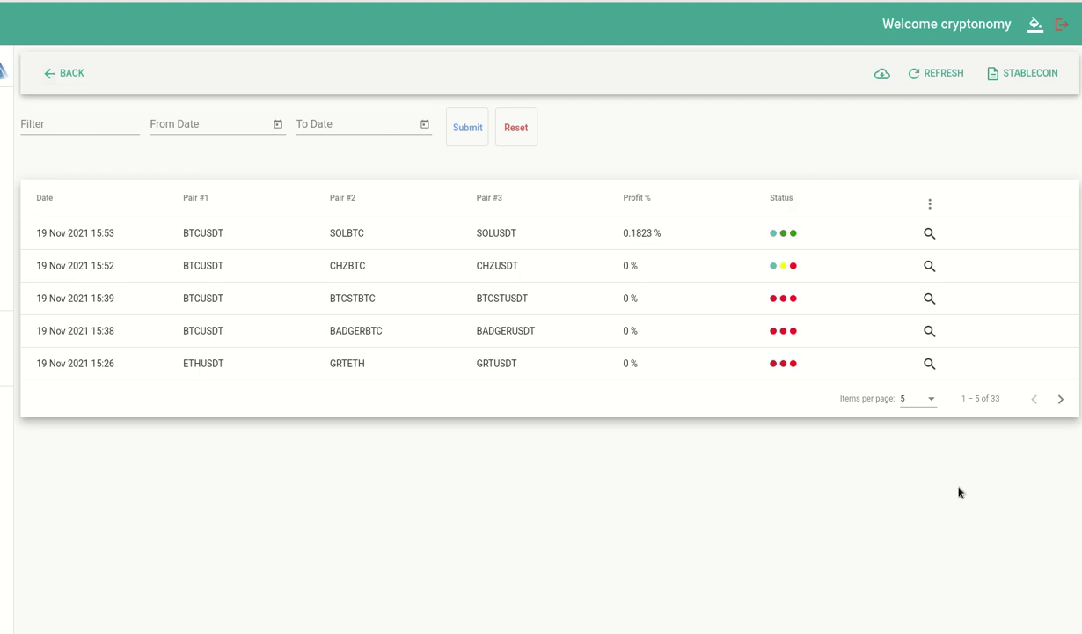
left_click(930, 401)
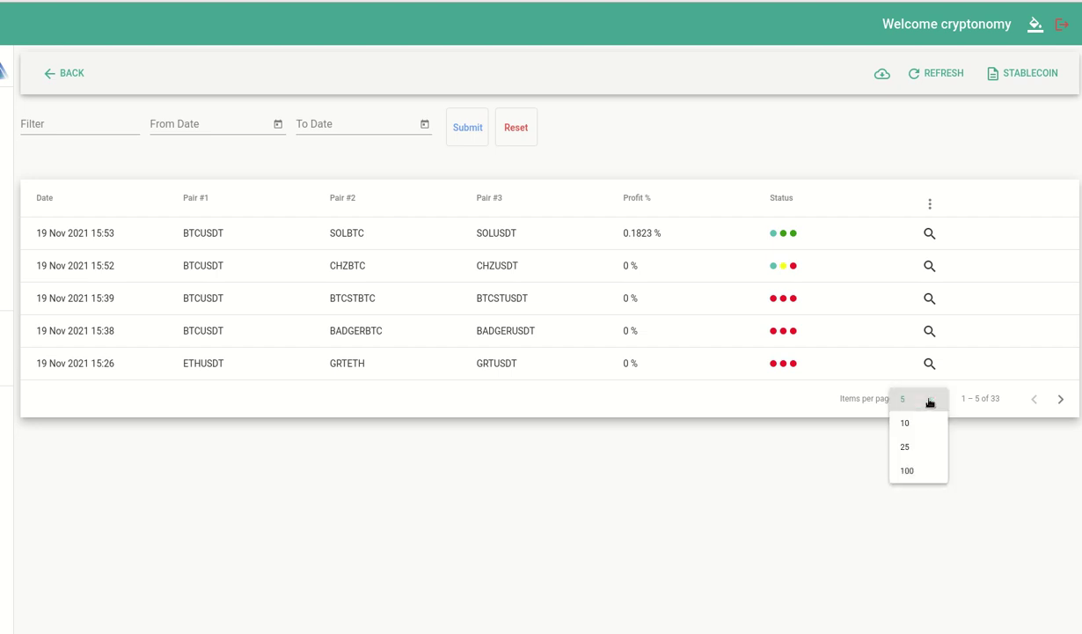
left_click(928, 477)
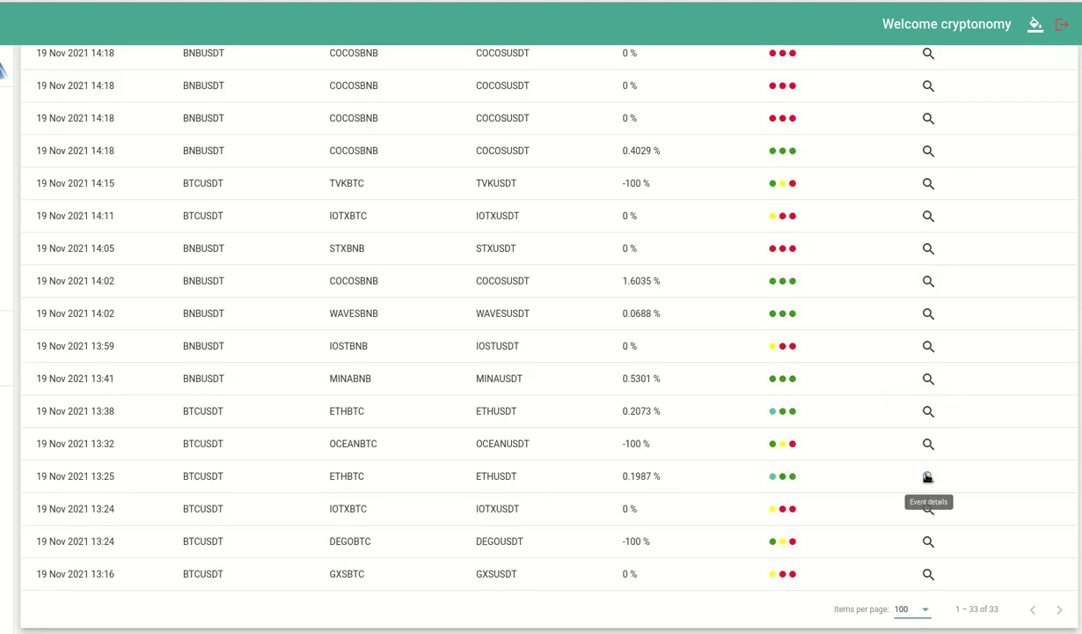
scroll(878, 468, "up", 4)
scroll(876, 471, "up", 4)
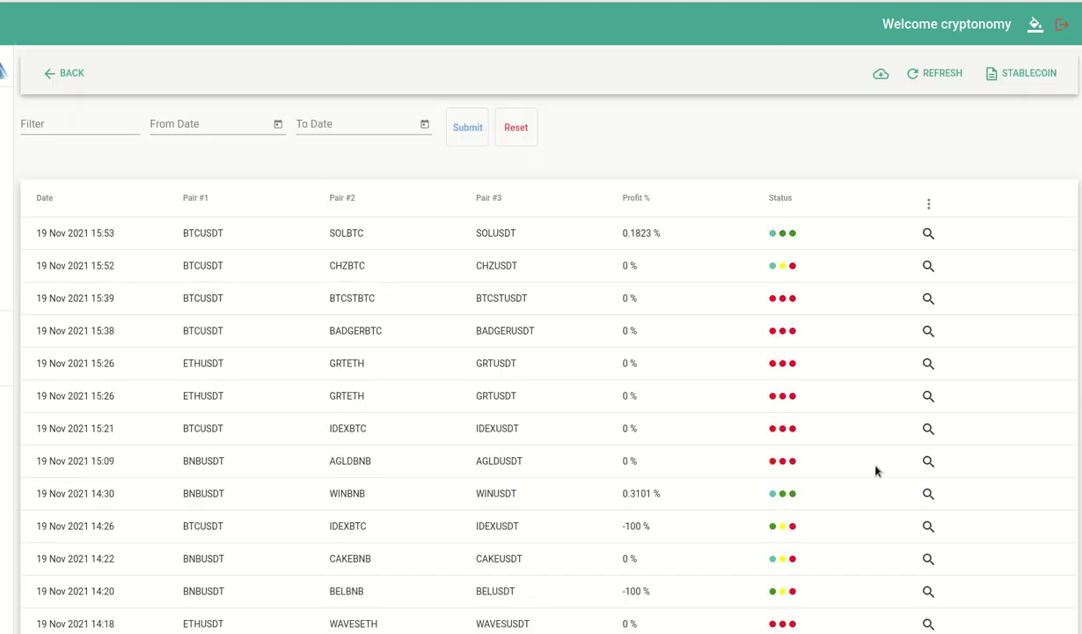
Step: Sort the Activity History by Status in descending order and examine the grouped status dots and profit percentages
left_click(781, 199)
left_click(782, 199)
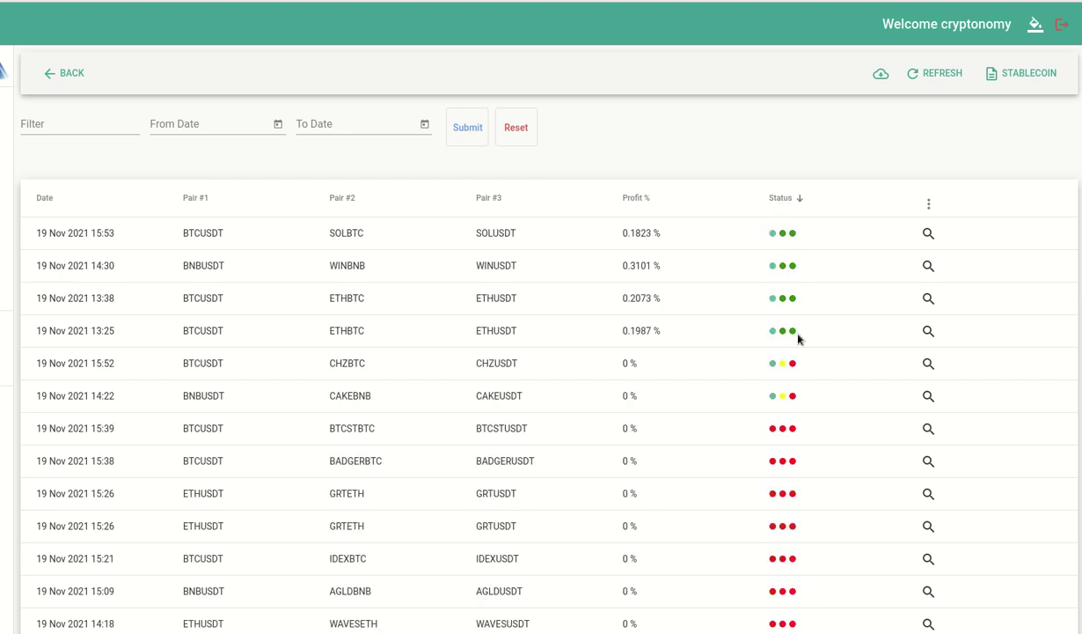
scroll(840, 443, "down", 6)
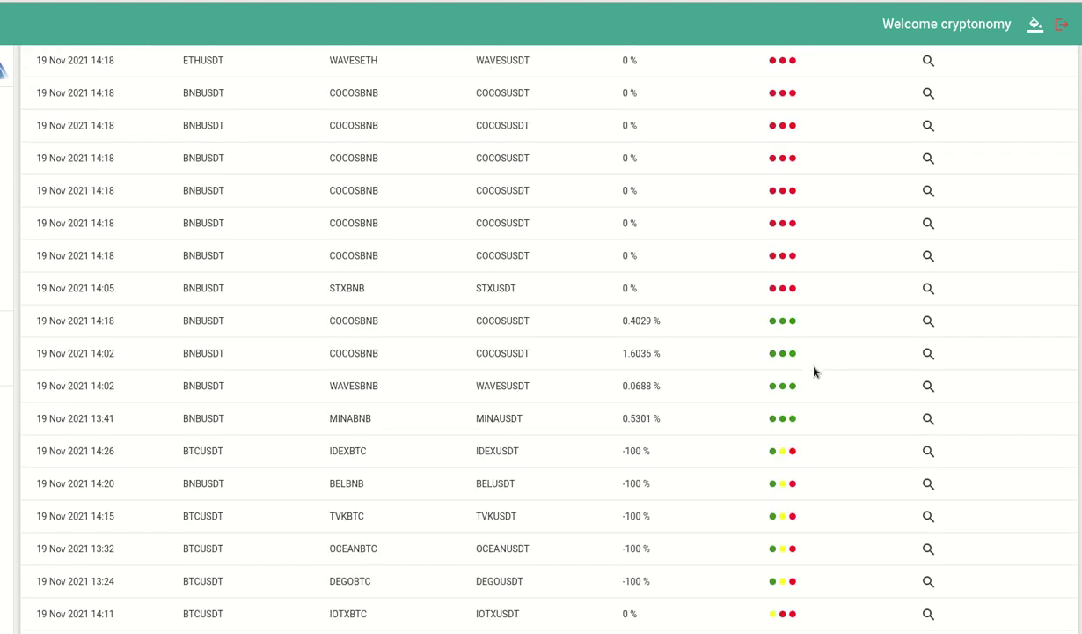
scroll(814, 370, "up", 7)
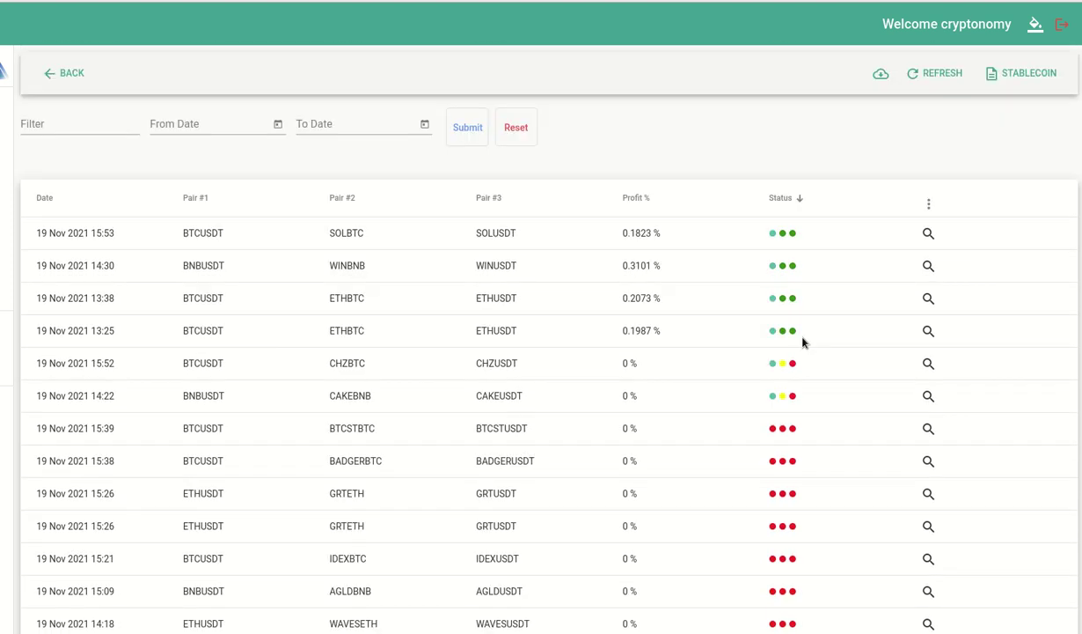
Step: Reverse the Status sort, restore the descending order, and examine each status group down to the end of the list
left_click(786, 199)
left_click(786, 199)
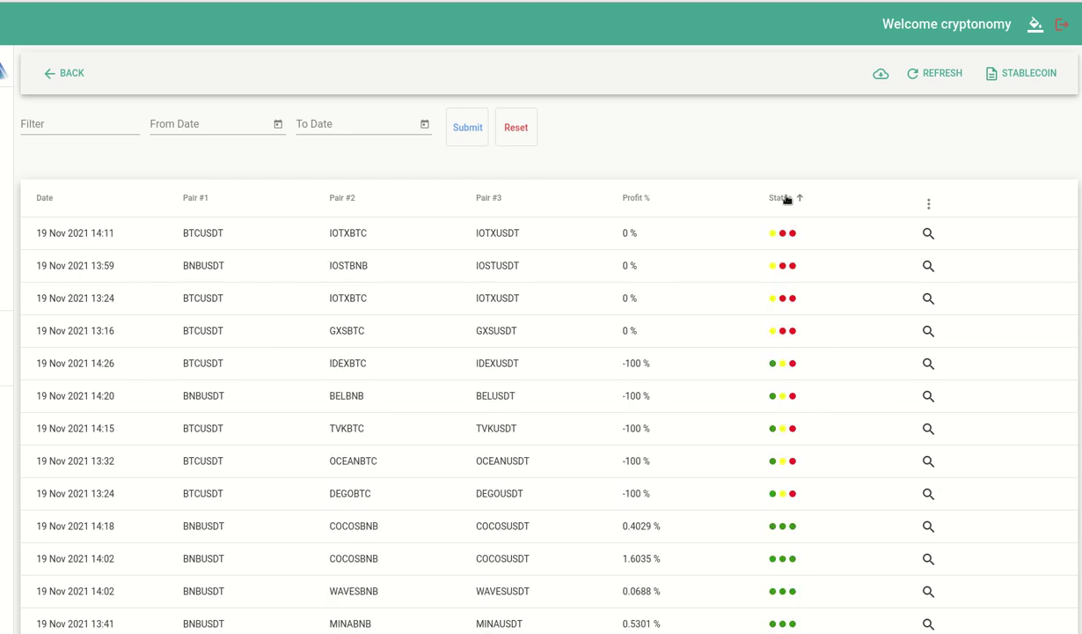
left_click(788, 200)
scroll(788, 200, "down", 3)
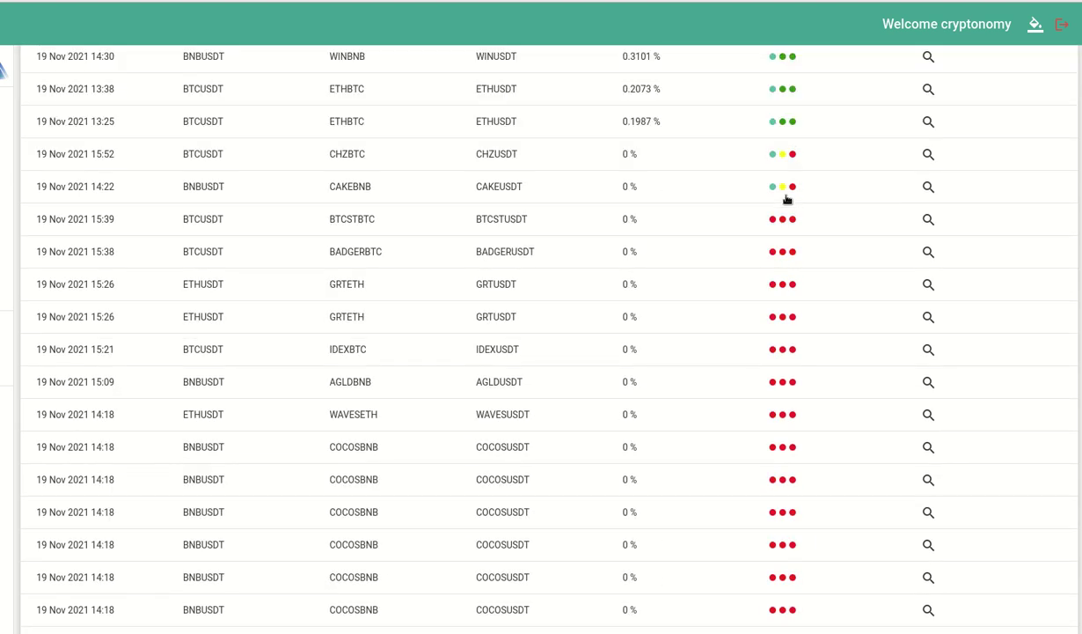
scroll(818, 193, "up", 2)
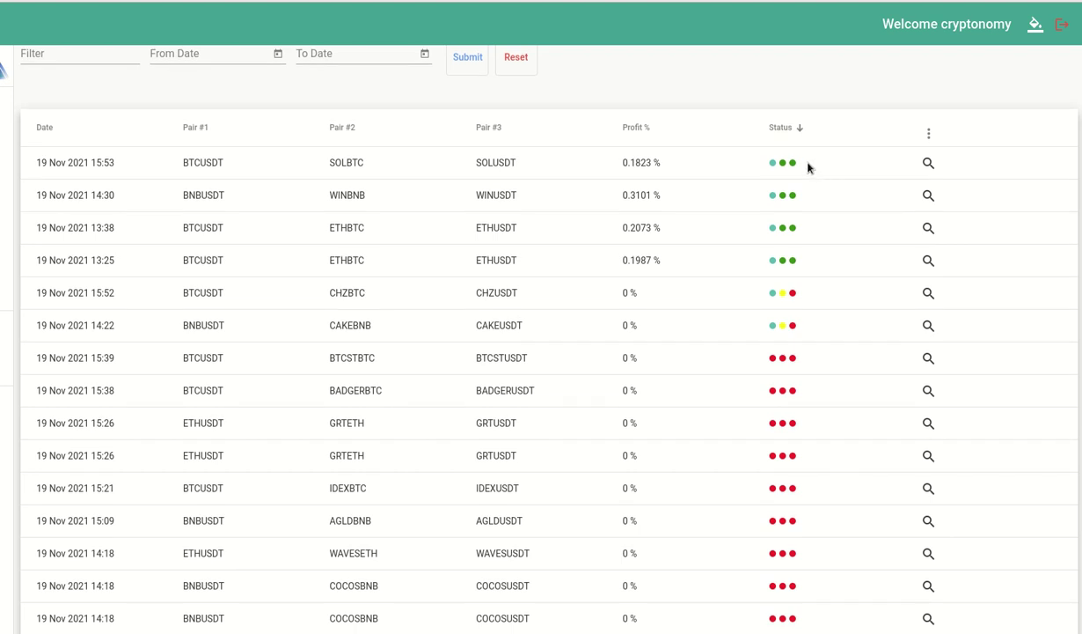
scroll(811, 333, "down", 5)
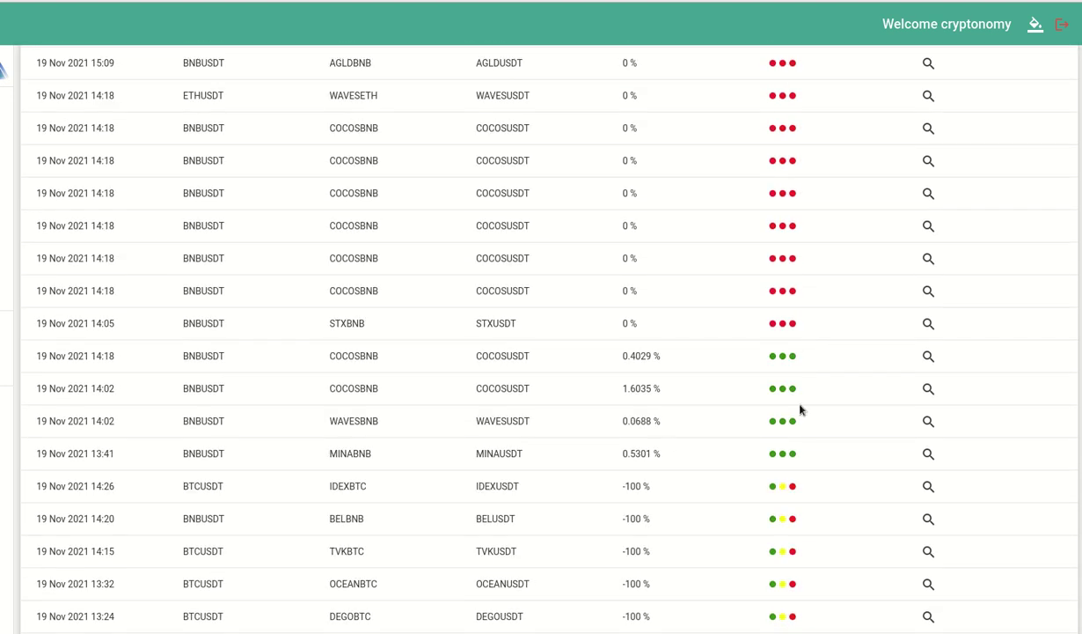
scroll(829, 418, "down", 2)
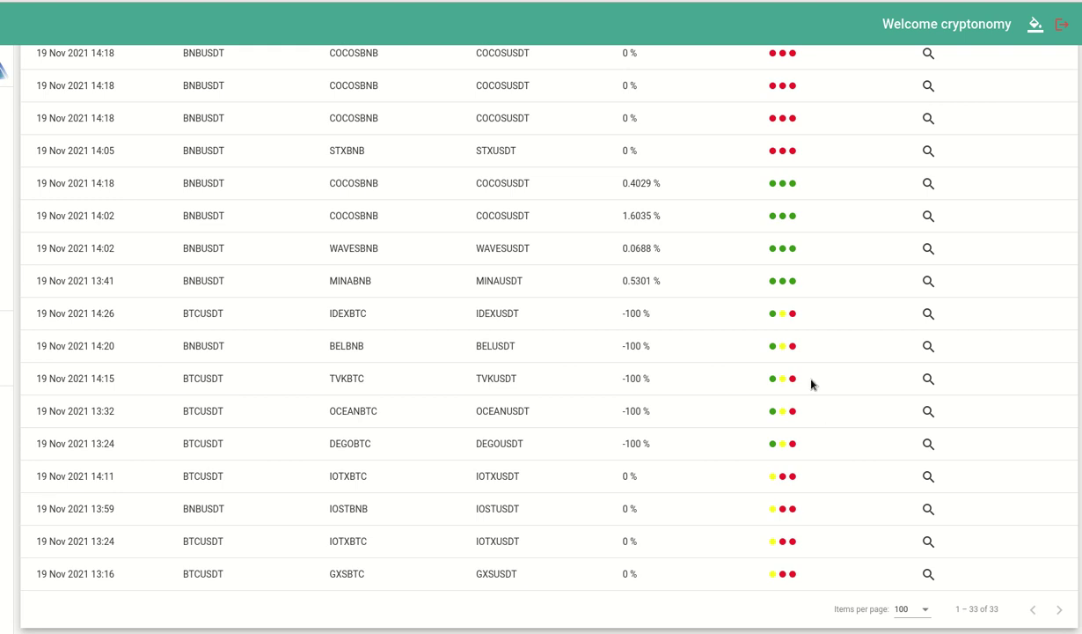
Step: Open the details of the 19 Nov 2021 13:16 event, capture them, box the Order Status row, and dismiss the capture
left_click(928, 574)
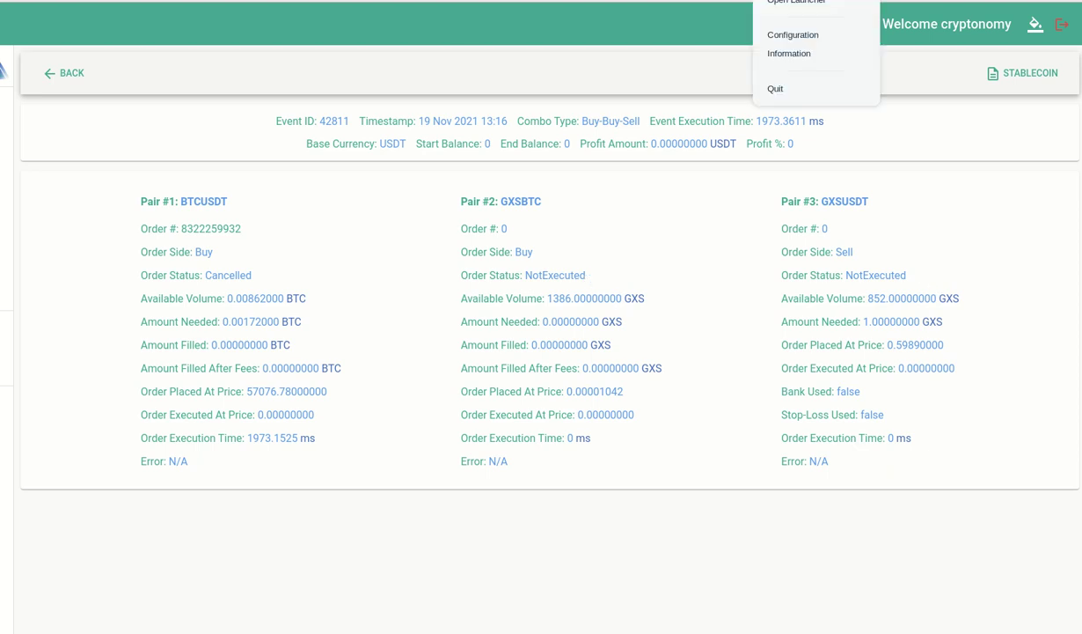
left_click(796, 2)
left_click_drag(34, 102, 1044, 536)
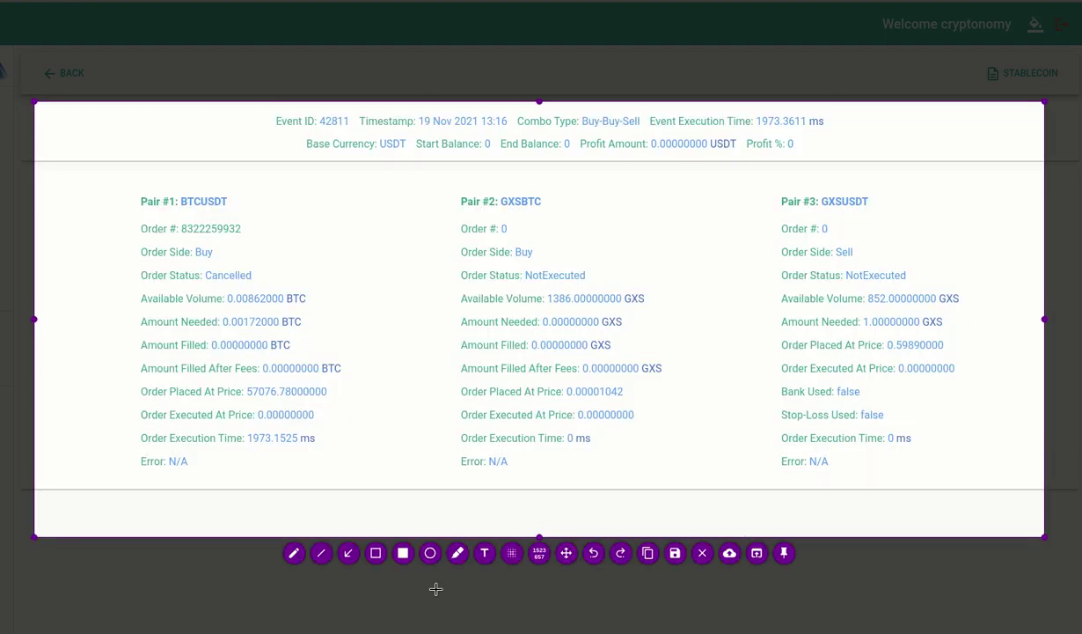
left_click(379, 560)
left_click_drag(129, 264, 922, 286)
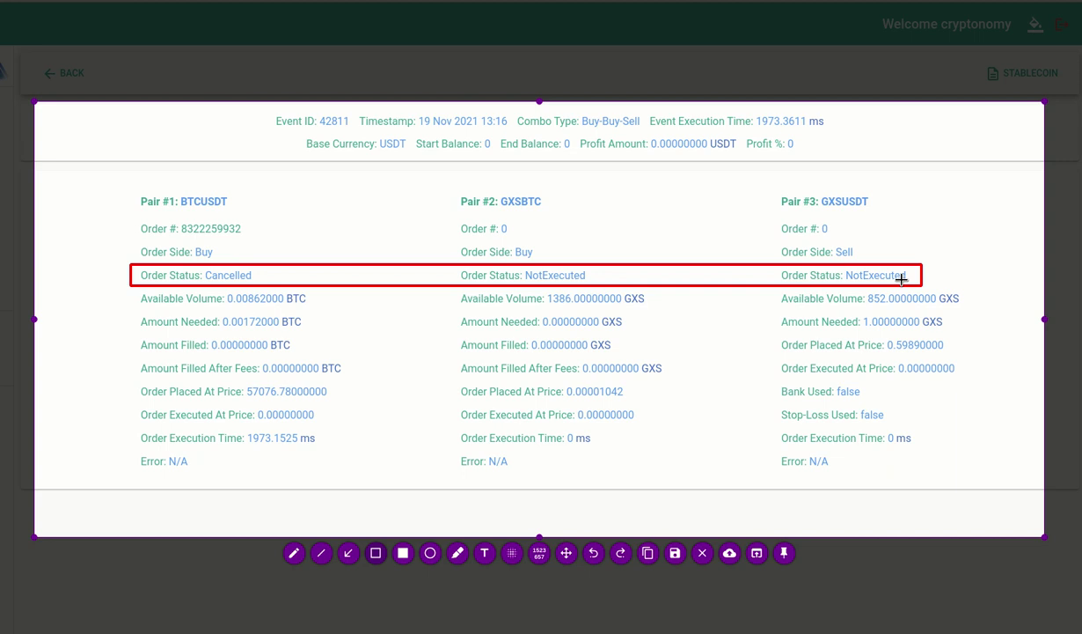
key("Escape")
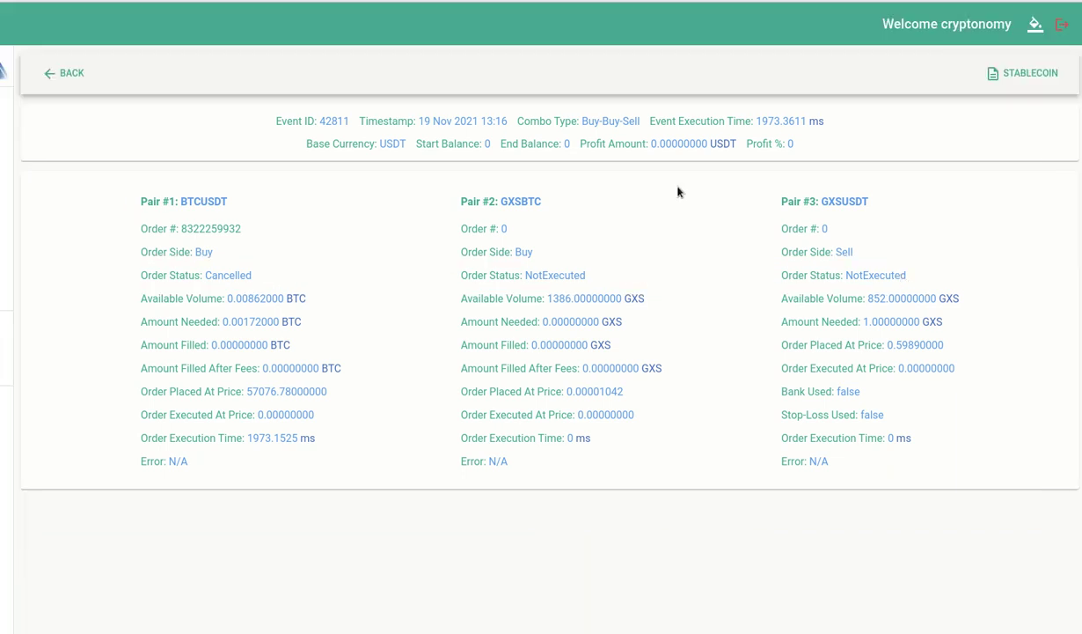
Step: Return to the Activity History and filter it from 11/15/2021 to 11/19/2021
left_click(54, 77)
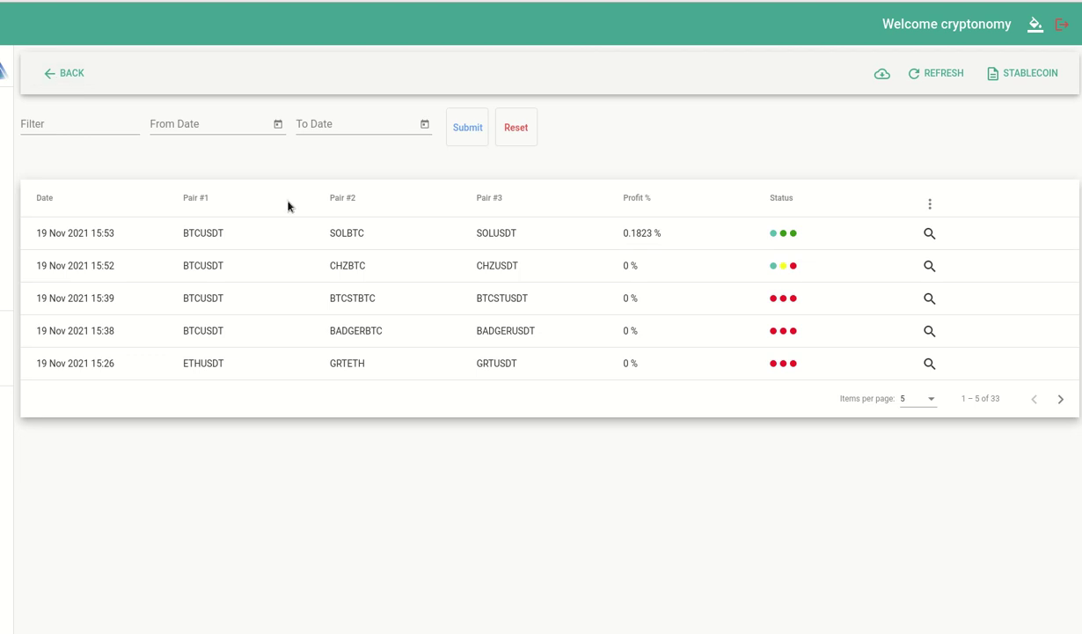
left_click(279, 125)
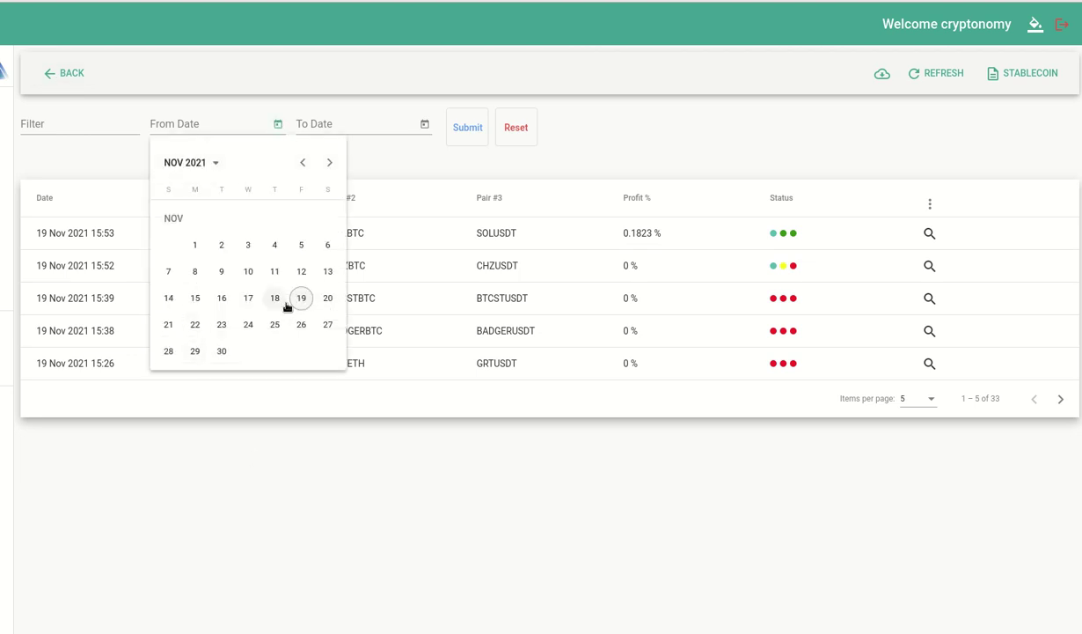
left_click(195, 298)
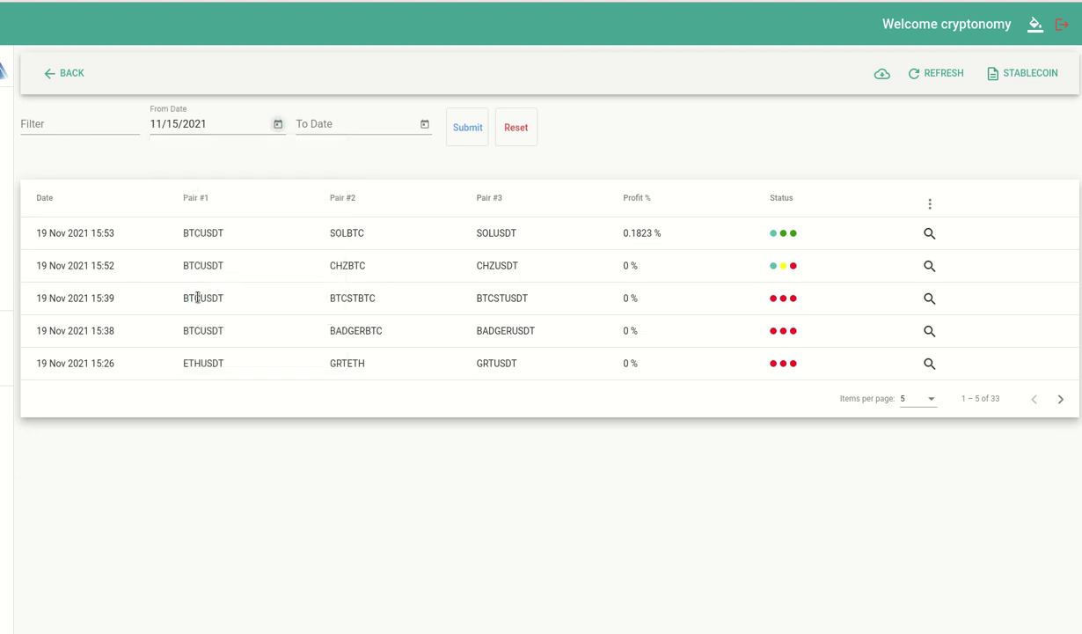
left_click(424, 123)
left_click(447, 301)
left_click(468, 138)
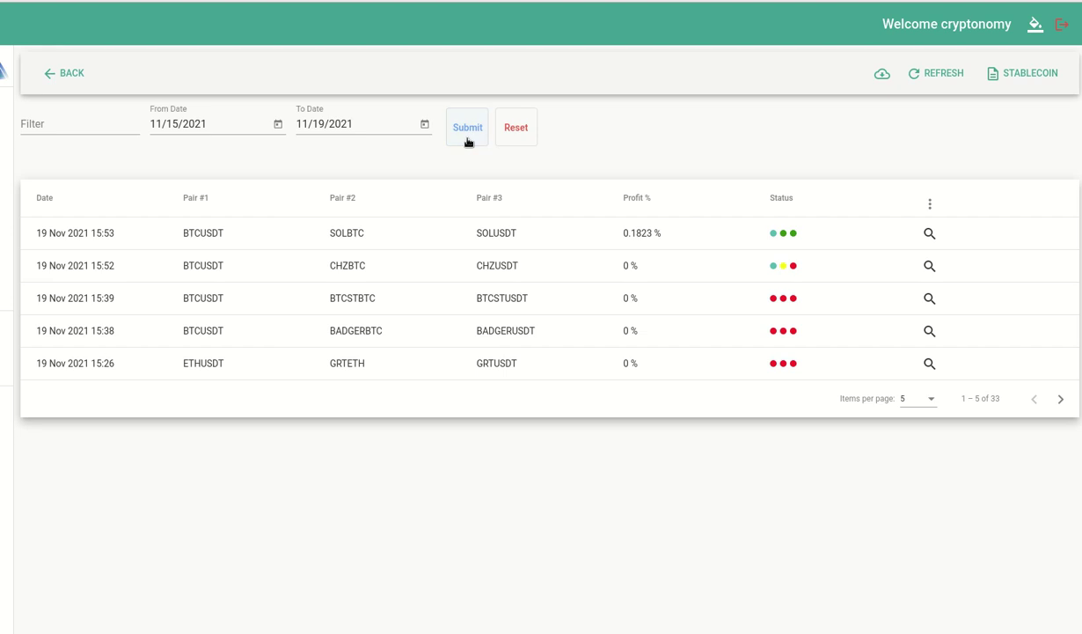
Step: List 100 entries per page and look through the profit percentages and status dots of the filtered events
left_click(926, 399)
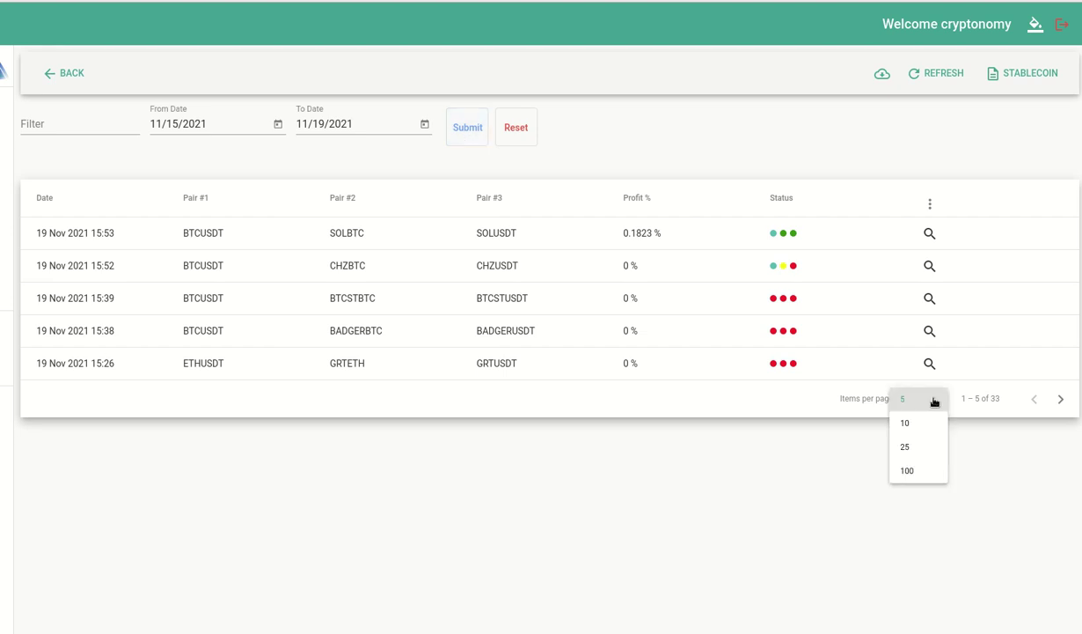
left_click(913, 472)
scroll(493, 422, "up", 2)
scroll(449, 294, "up", 5)
scroll(450, 295, "down", 4)
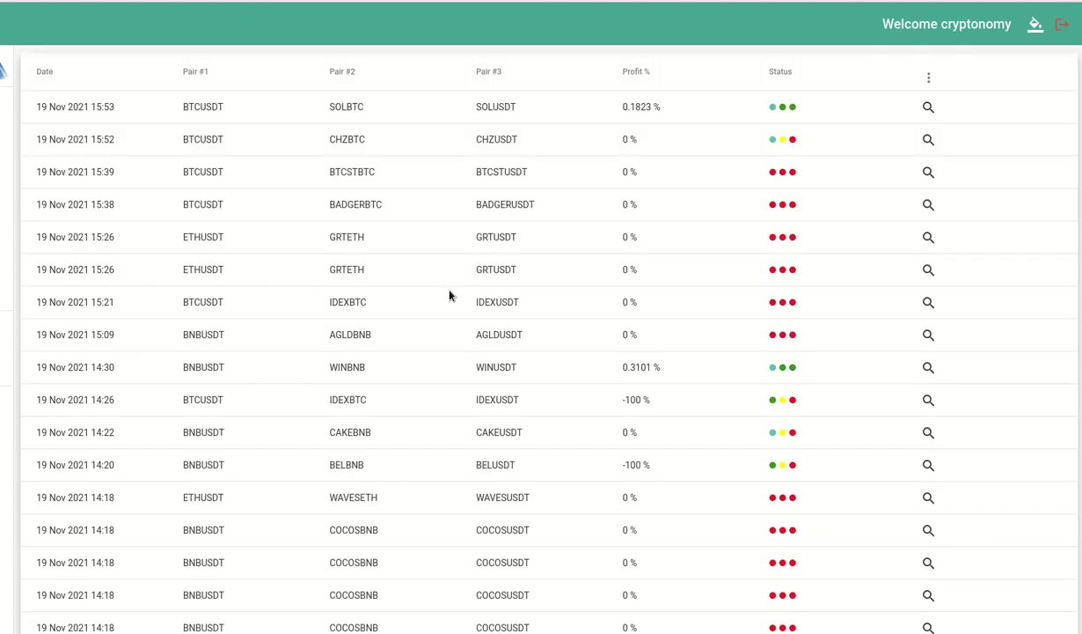
scroll(682, 398, "down", 2)
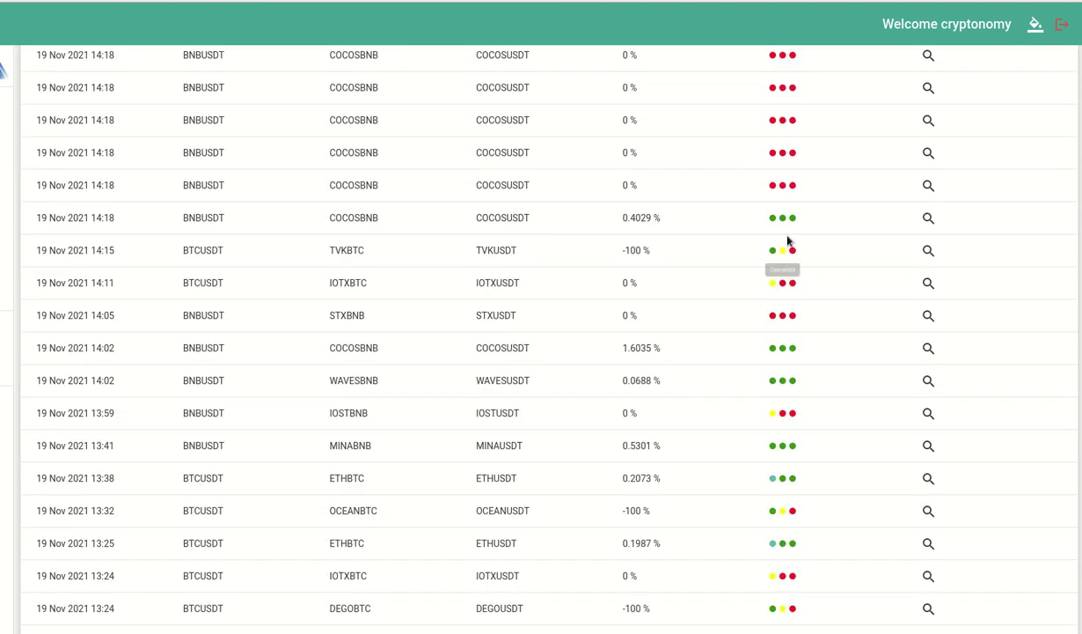
Step: Open the details of the 19 Nov 2021 14:18 COCOSBNB event with 0.4029 % profit, capture them, and box the Order Status row
left_click(926, 219)
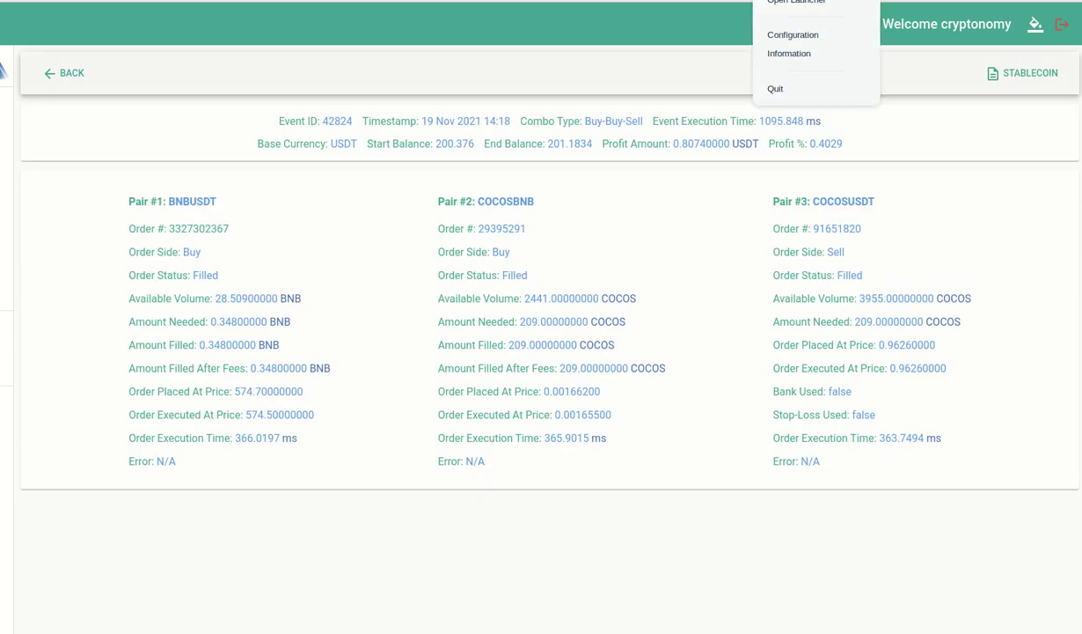
key("Print")
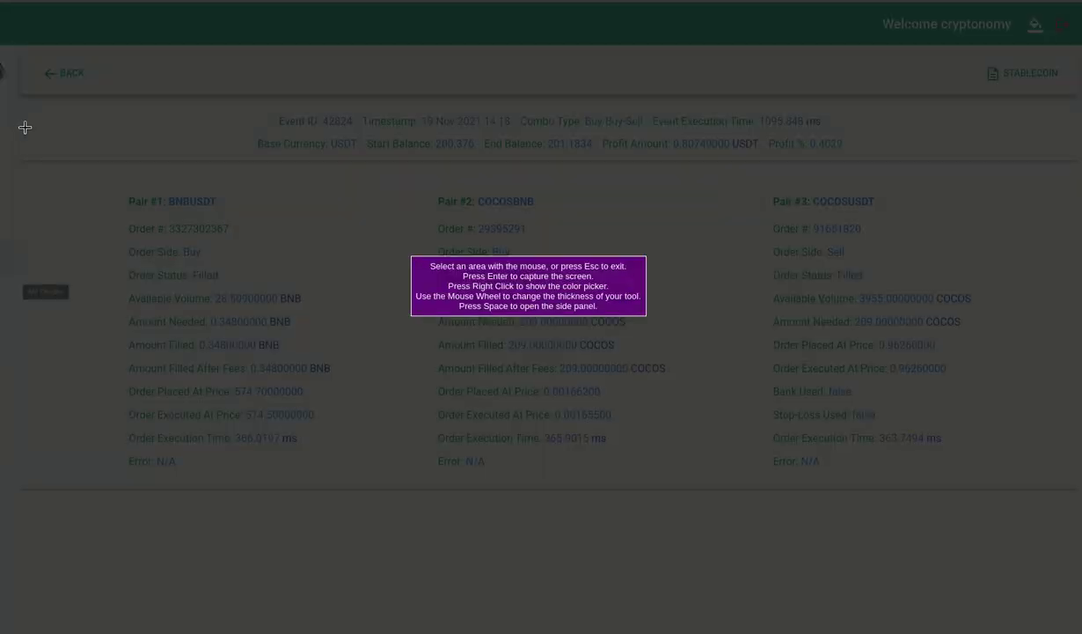
left_click_drag(52, 101, 1007, 563)
left_click(366, 580)
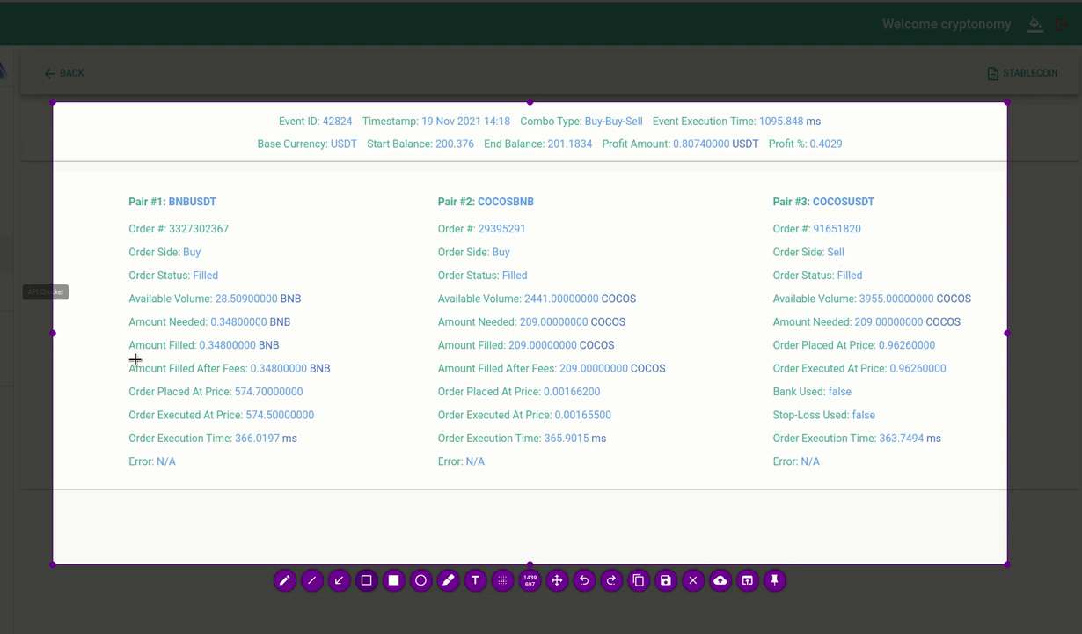
left_click_drag(107, 265, 904, 283)
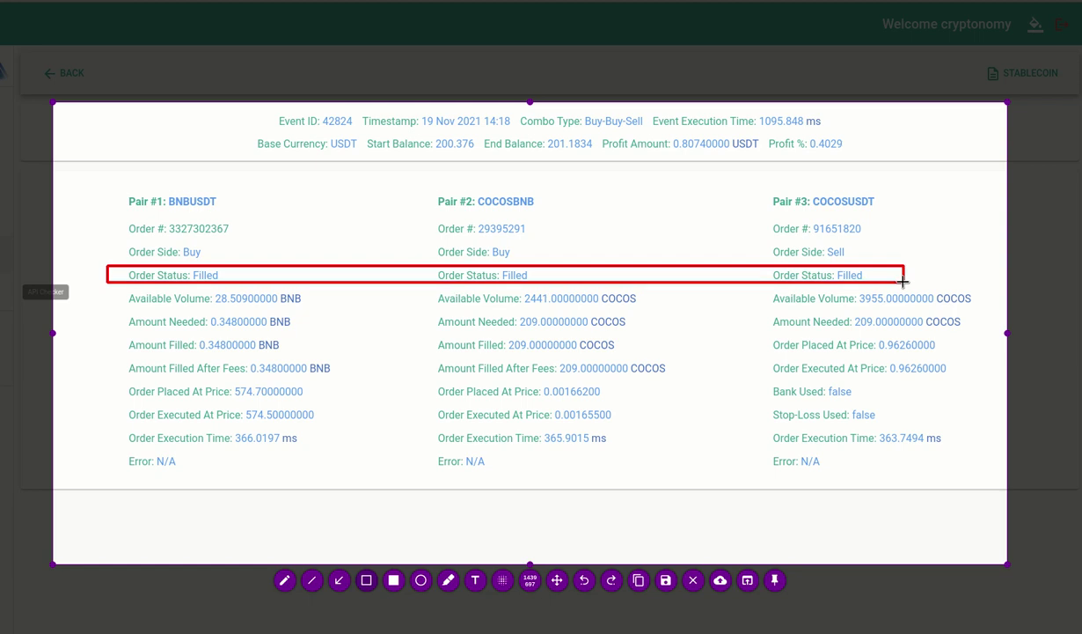
Step: Box the start and end balances with both profit figures, box the profit amount separately, and dismiss the capture
left_click_drag(360, 132, 859, 160)
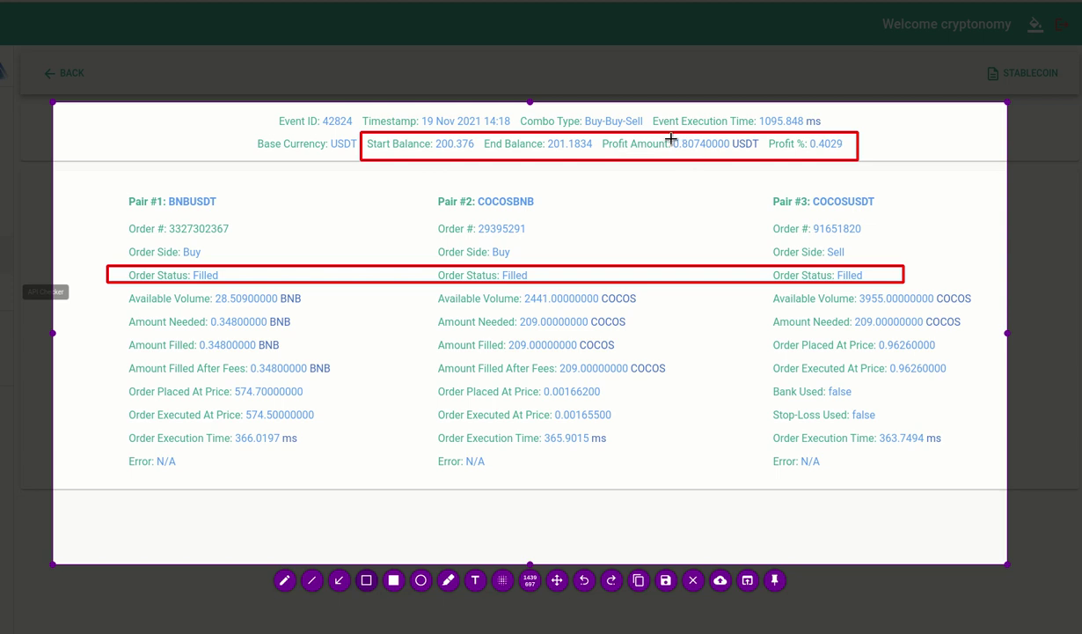
mouse_move(671, 135)
left_mouse_down()
mouse_move(707, 152)
mouse_move(764, 151)
left_mouse_up()
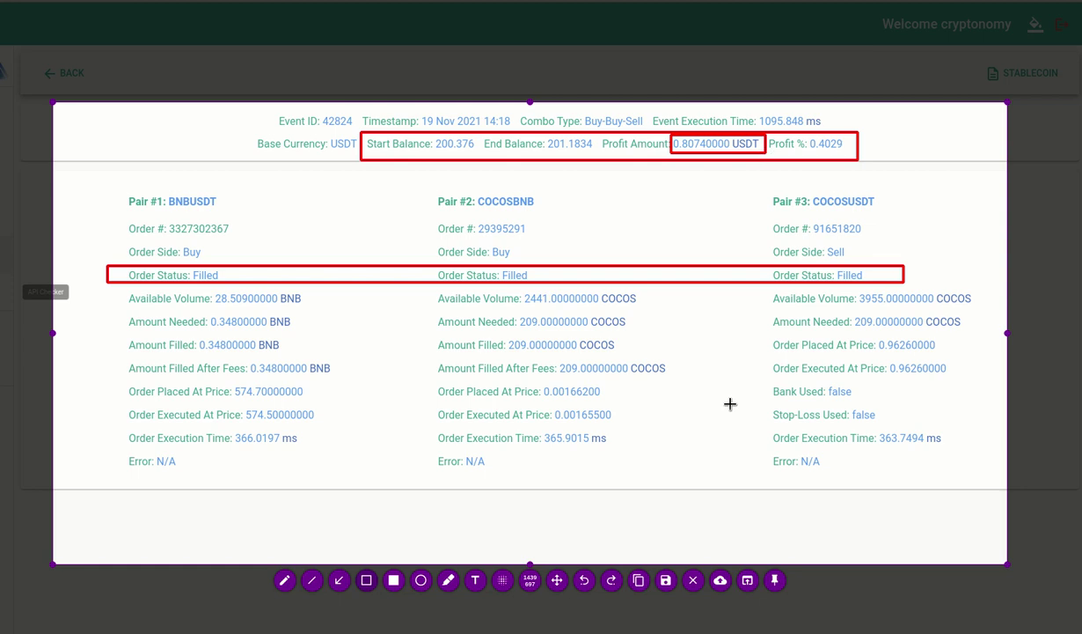
key("Escape")
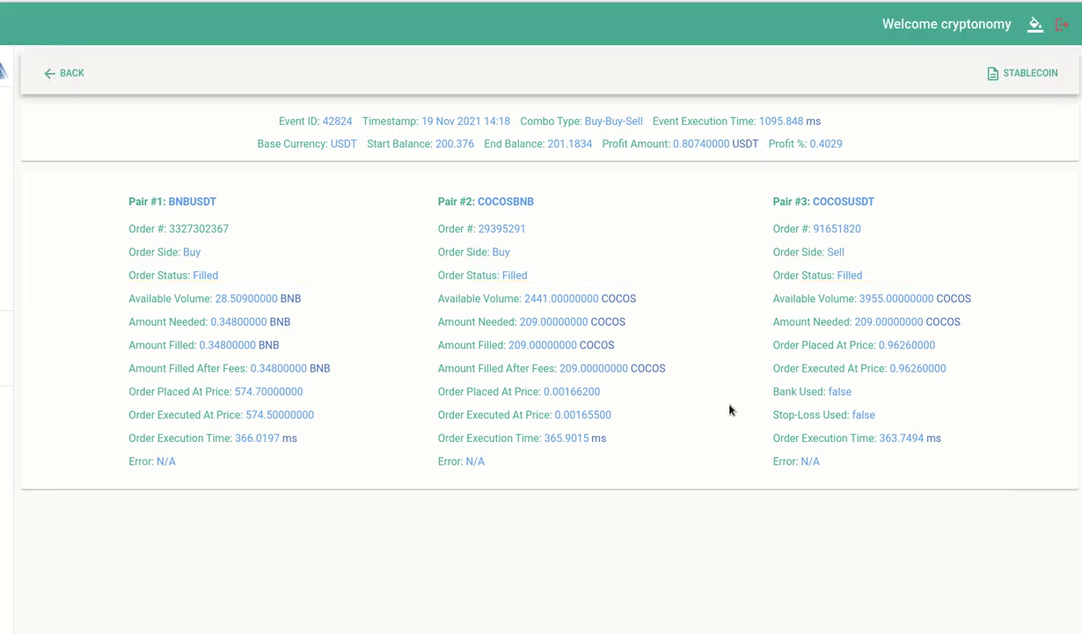
Step: Return from the event details to the Activity History and list 25 entries per page
left_click(53, 75)
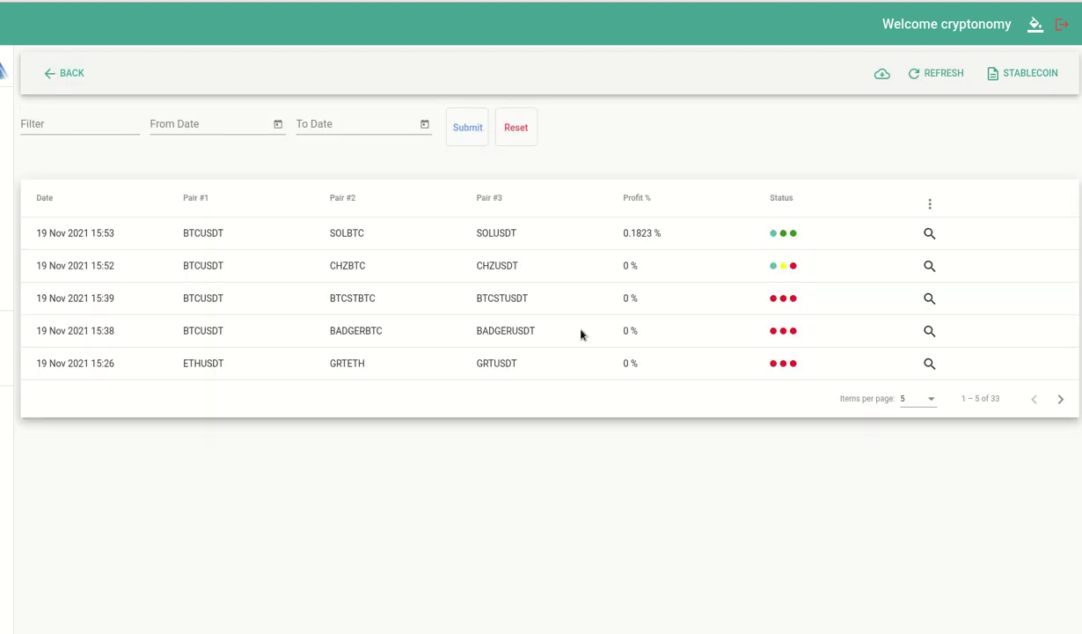
left_click(924, 400)
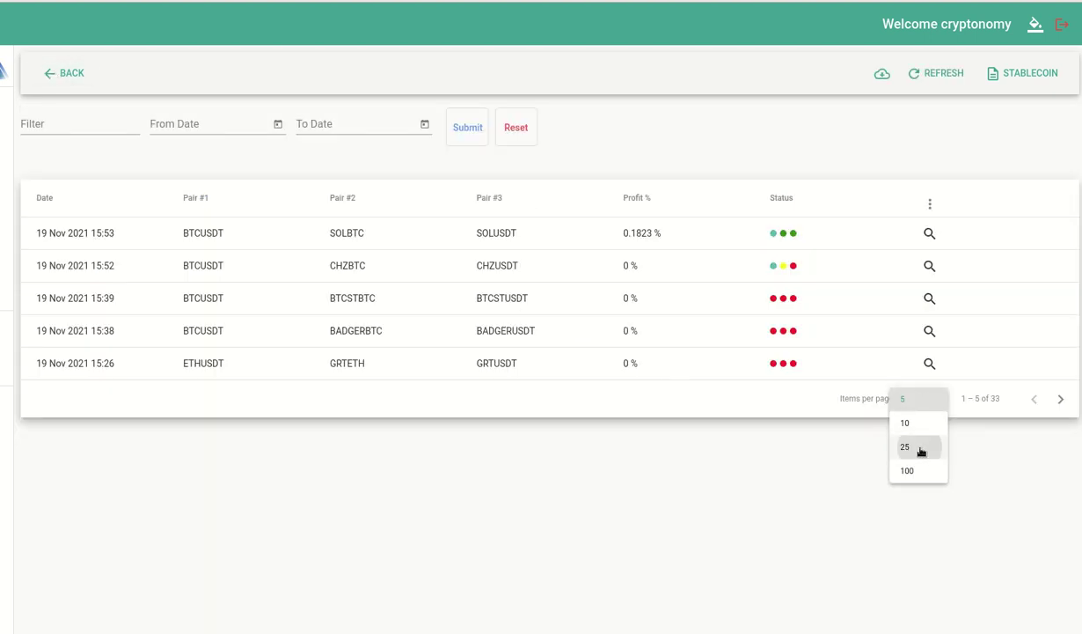
left_click(920, 447)
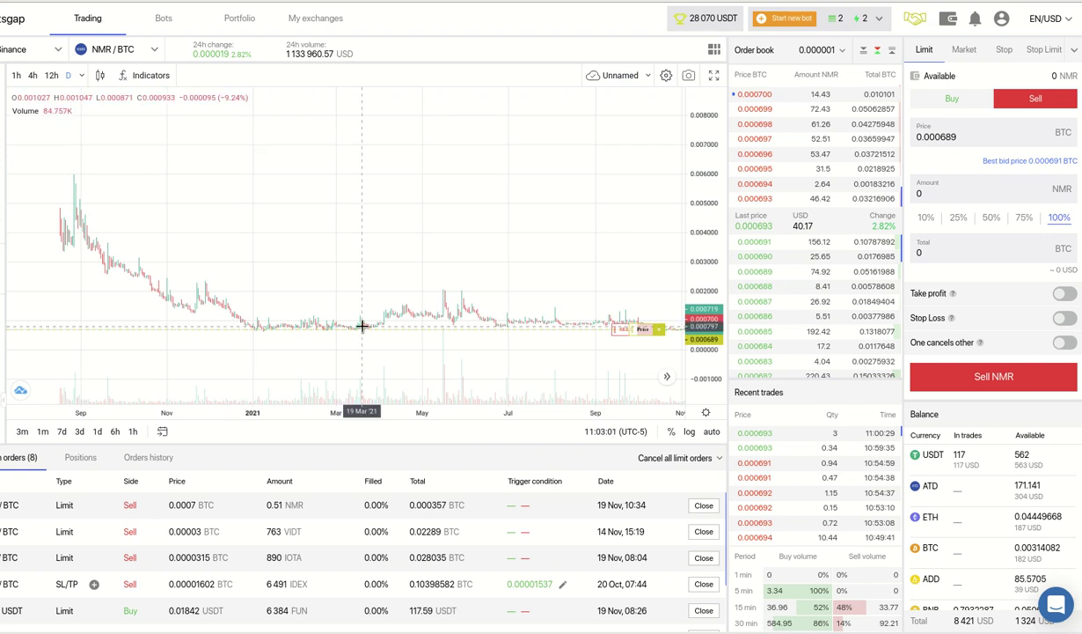
Step: On the Bitsgap trading page, look through the open orders and select the NMR and VIDT sell limit orders in turn
scroll(66, 536, "down", 1)
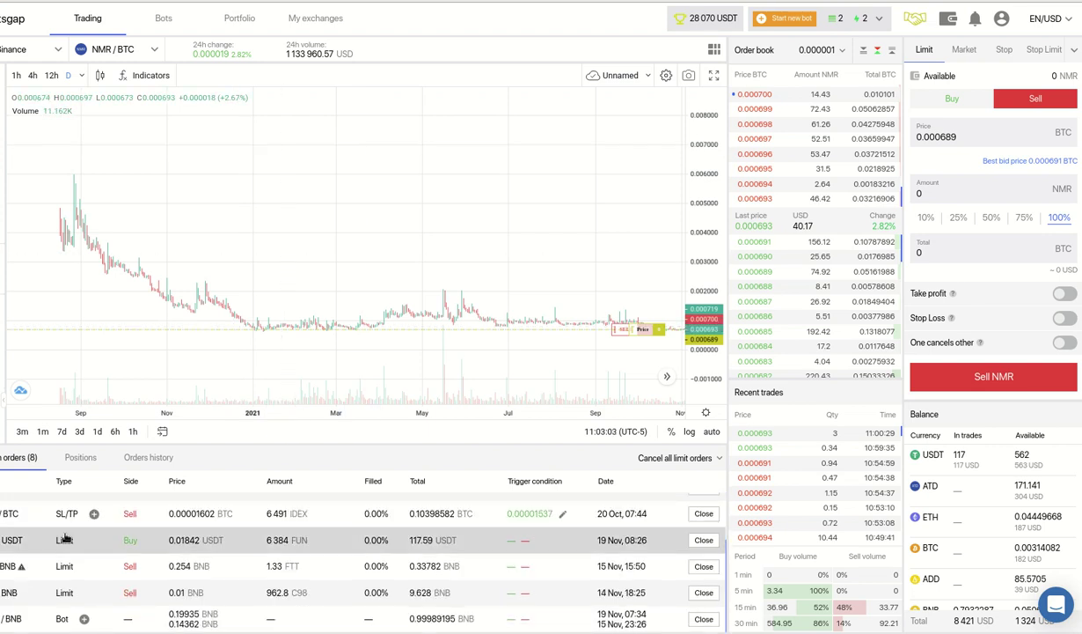
scroll(64, 538, "up", 1)
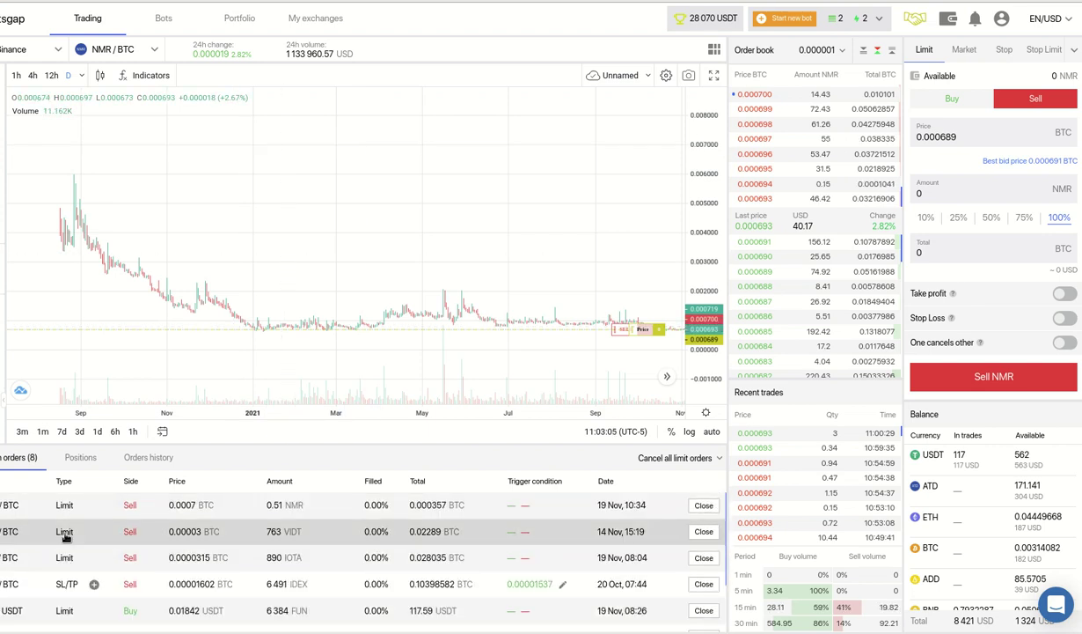
left_click(14, 512)
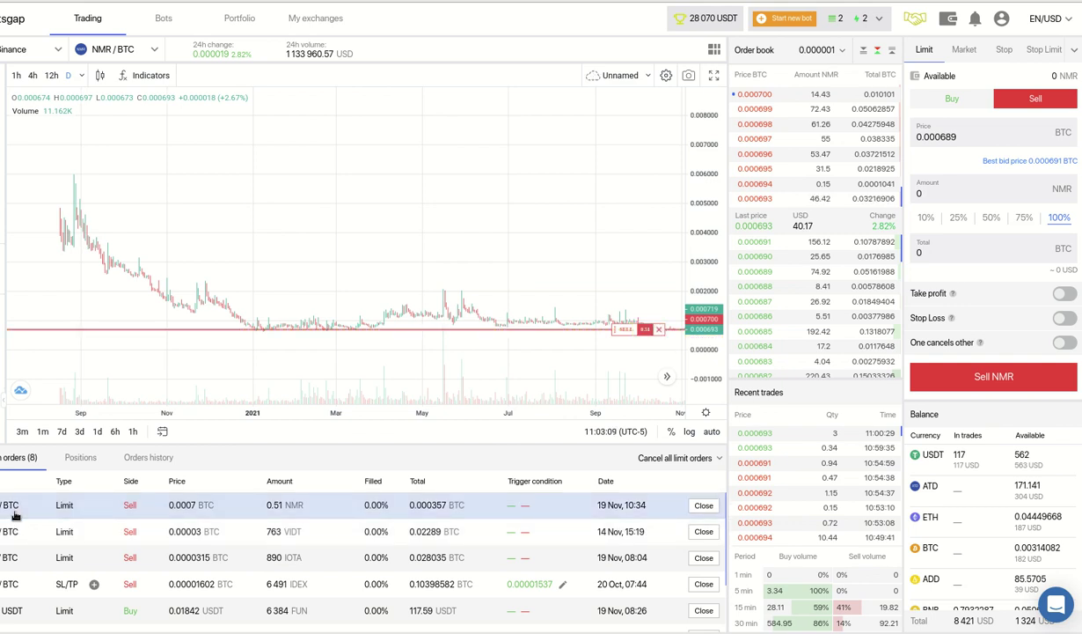
left_click(19, 532)
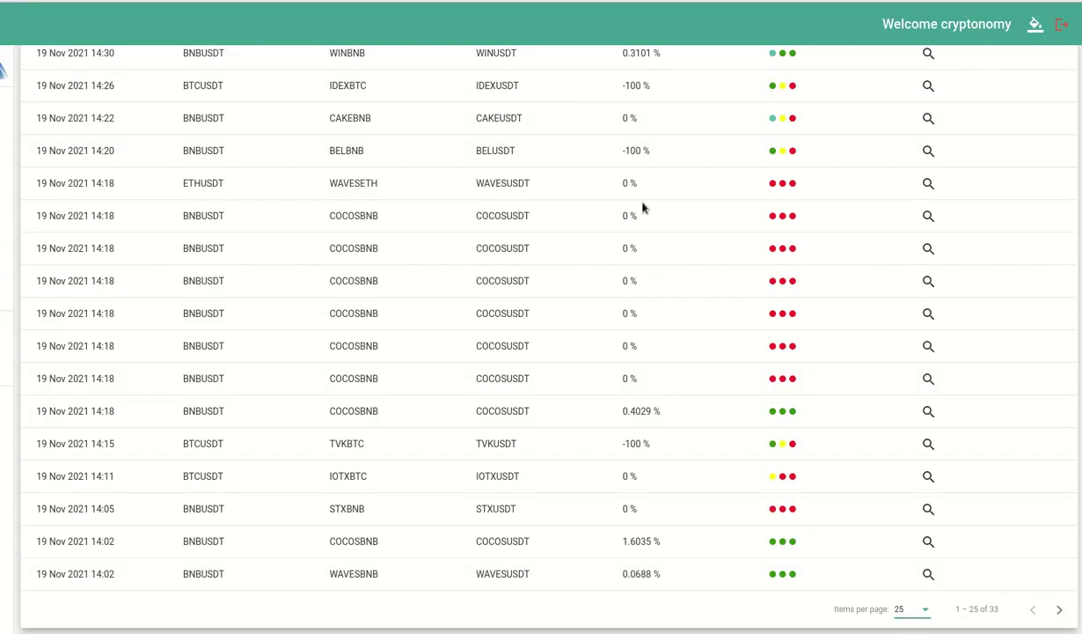
Step: Back in the ARBI BOT Activity History, refresh the list and sort it by Status in descending order
scroll(1043, 319, "up", 5)
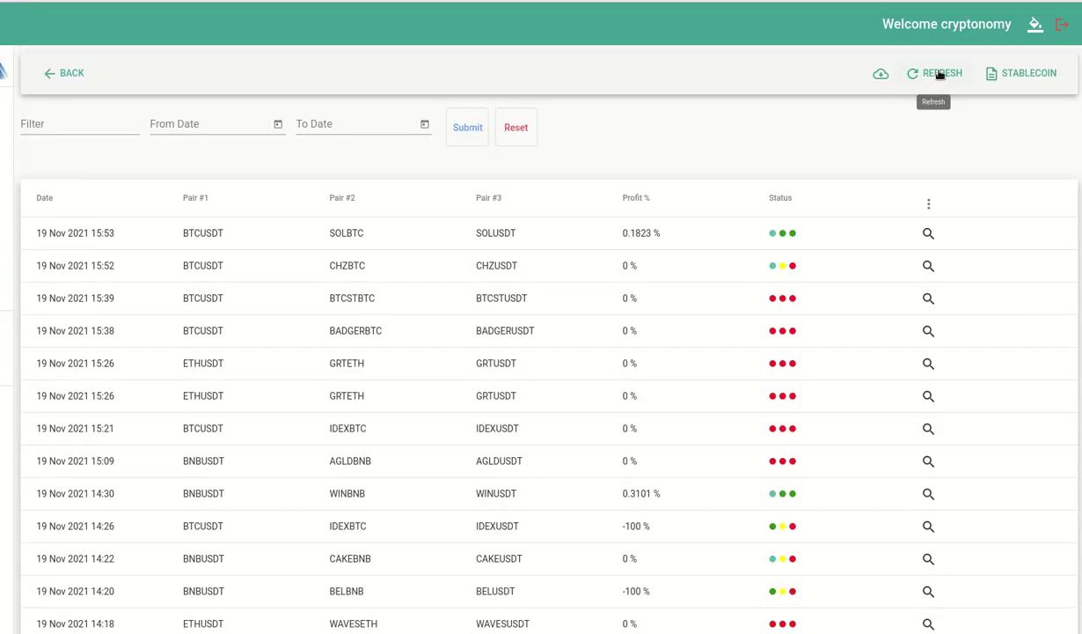
left_click(938, 74)
left_click(784, 200)
left_click(784, 200)
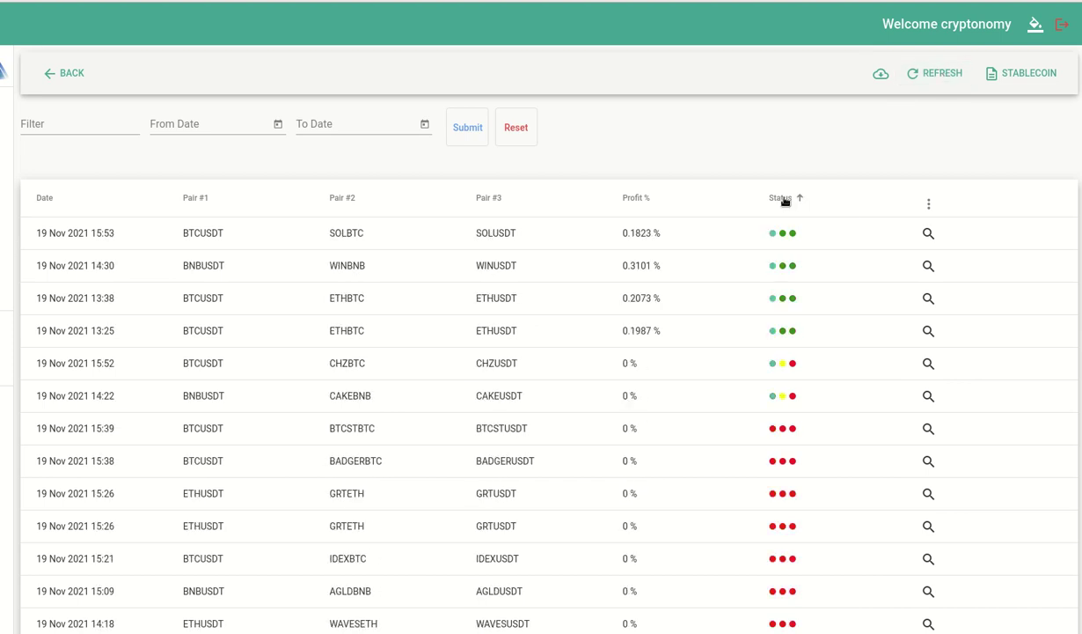
Step: View the Banks page, open the Assets page, and look through the Binance balances and the data below them
left_click(7, 173)
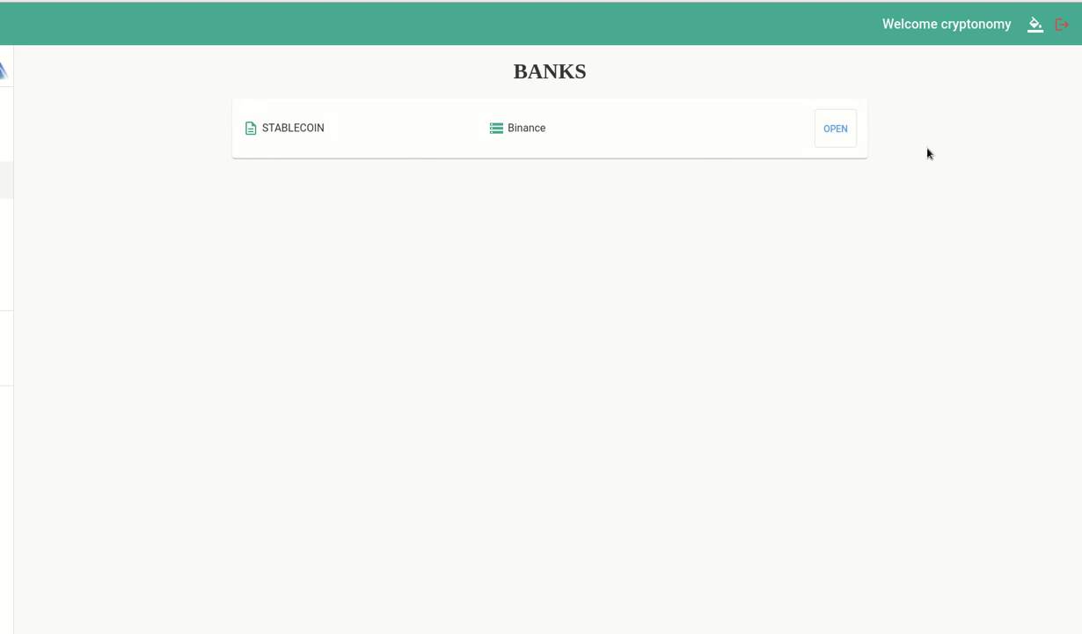
left_click(7, 198)
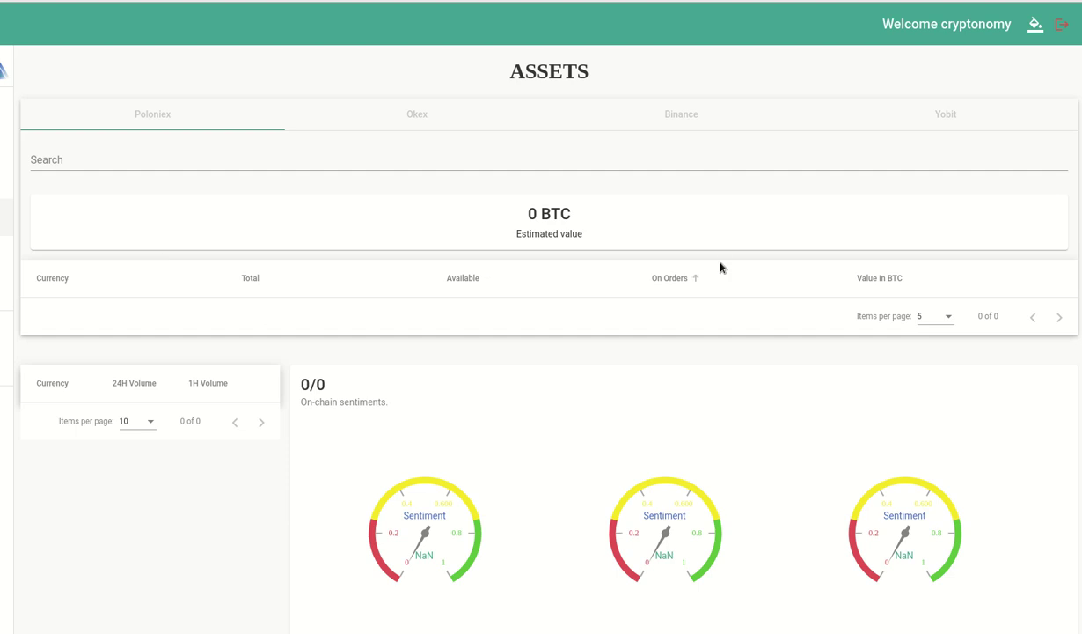
left_click(686, 114)
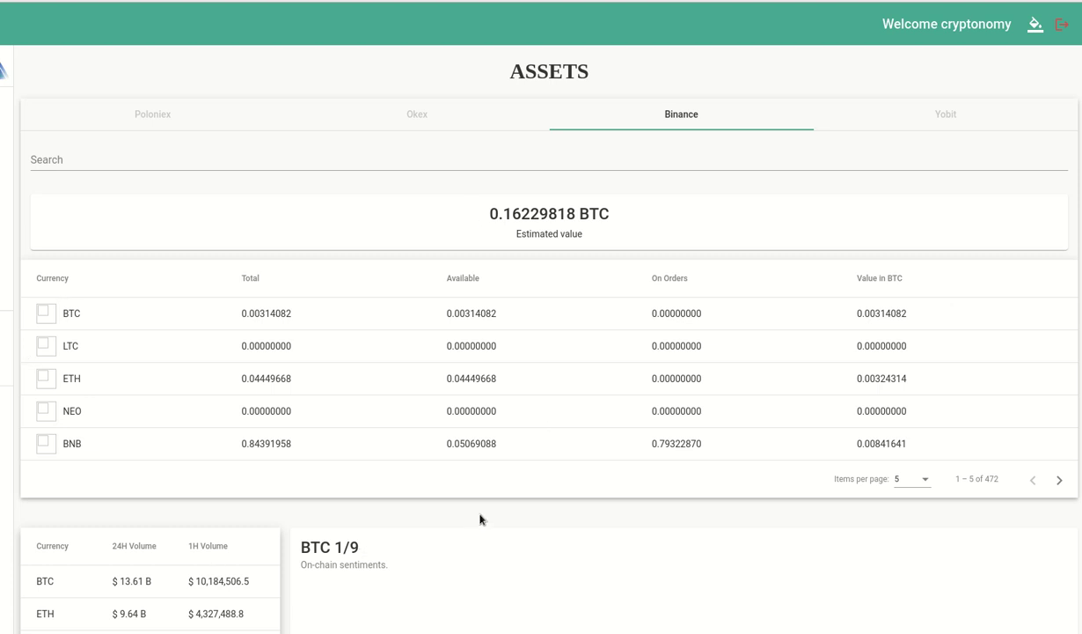
scroll(480, 519, "down", 4)
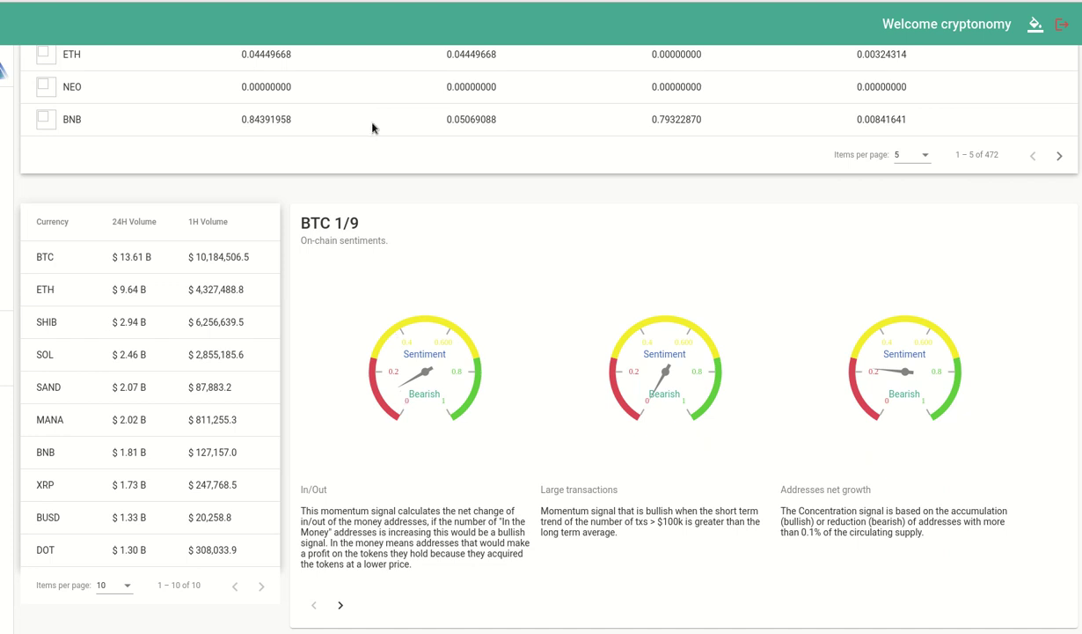
Step: Page through the on-chain sentiment gauges from BTC to USDC and return to the start of the Assets page
left_click(341, 604)
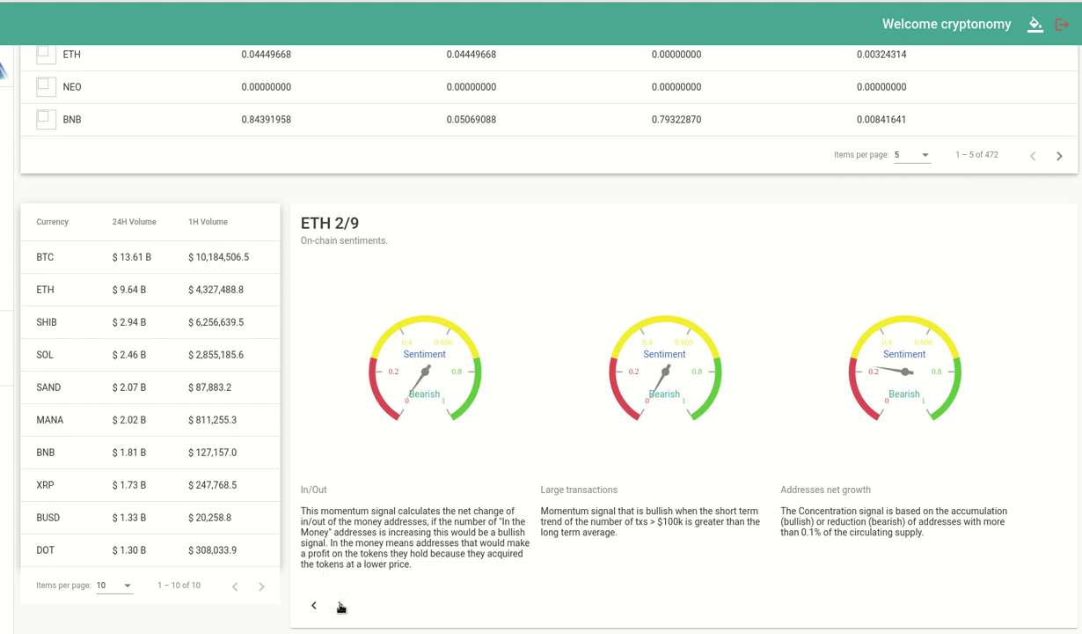
left_click(312, 604)
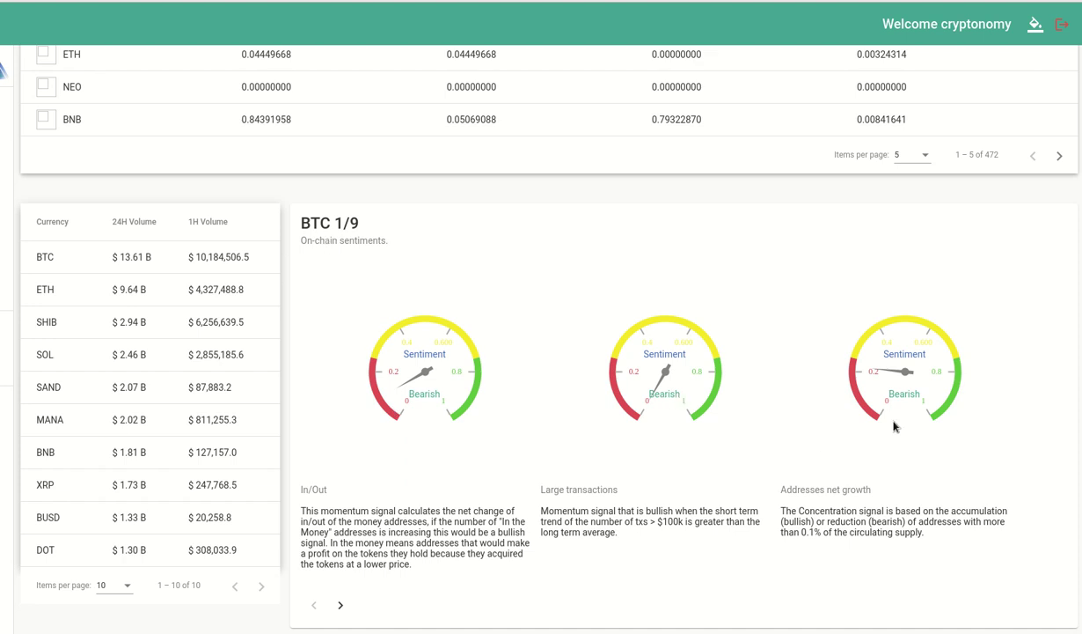
left_click(341, 604)
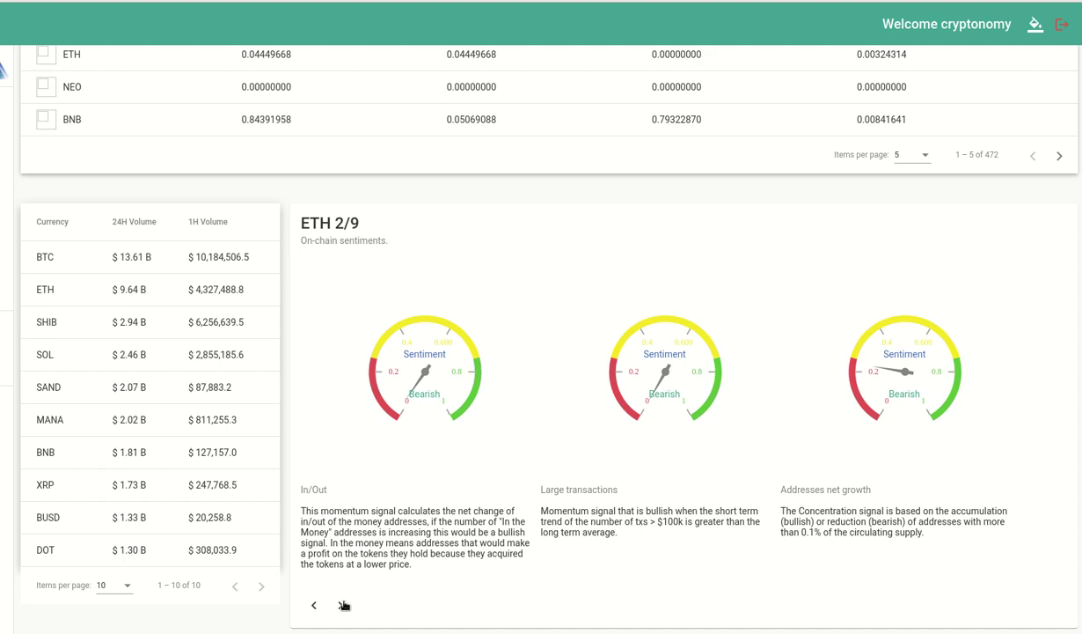
left_click(343, 604)
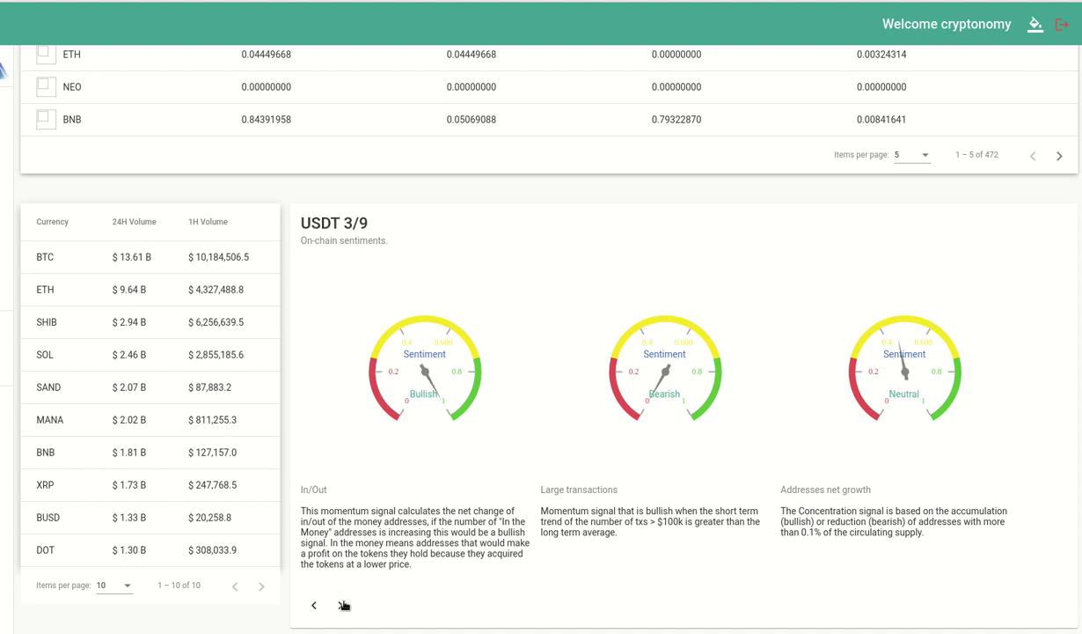
left_click(344, 604)
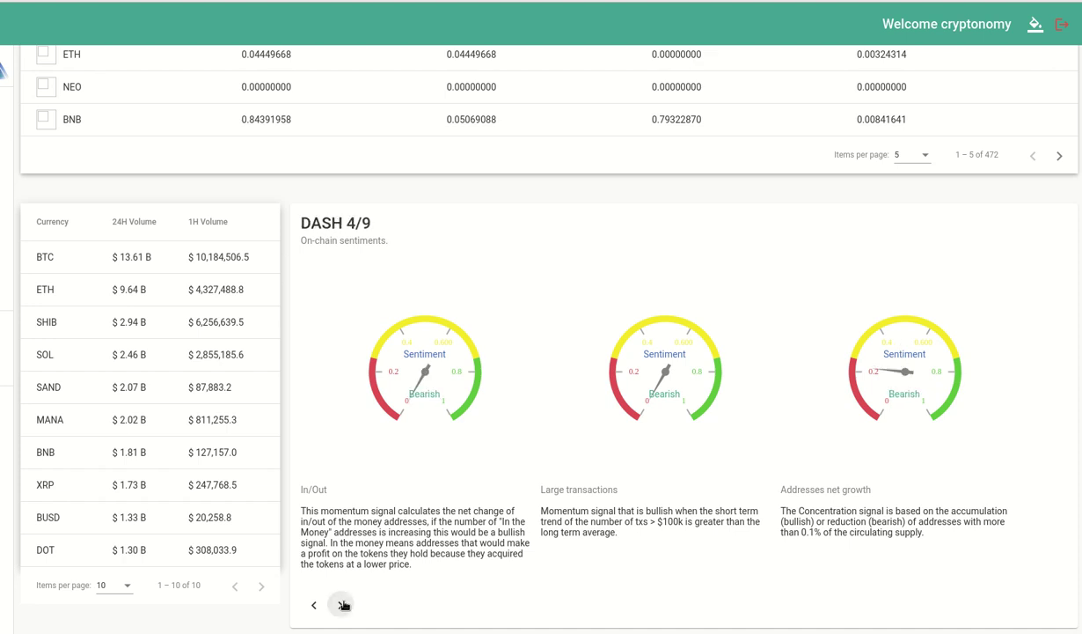
left_click(343, 604)
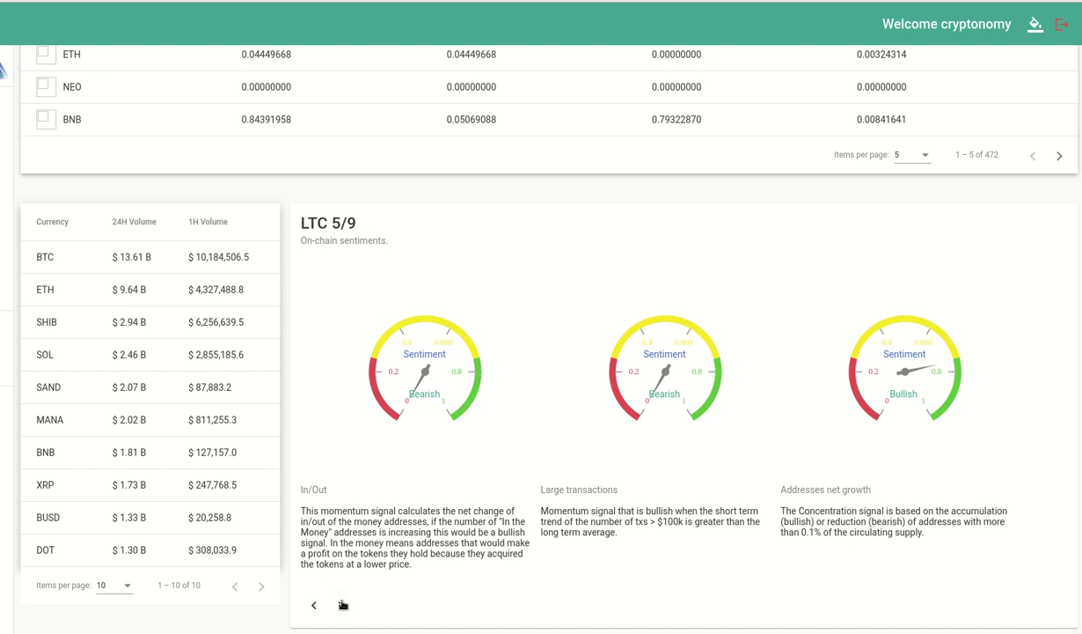
left_click(343, 605)
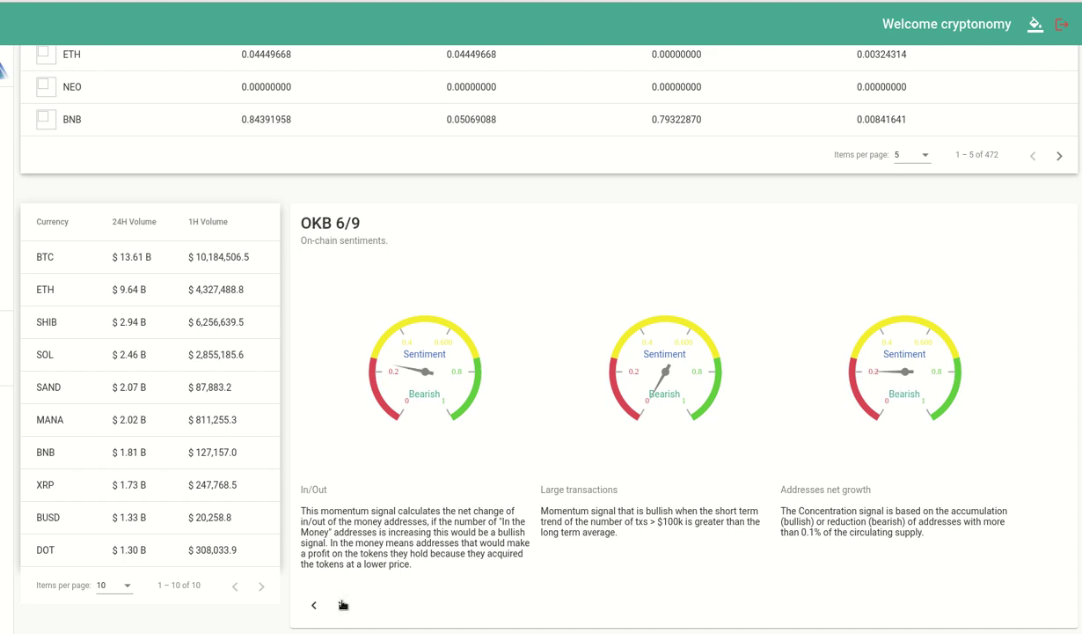
left_click(343, 605)
scroll(345, 389, "up", 3)
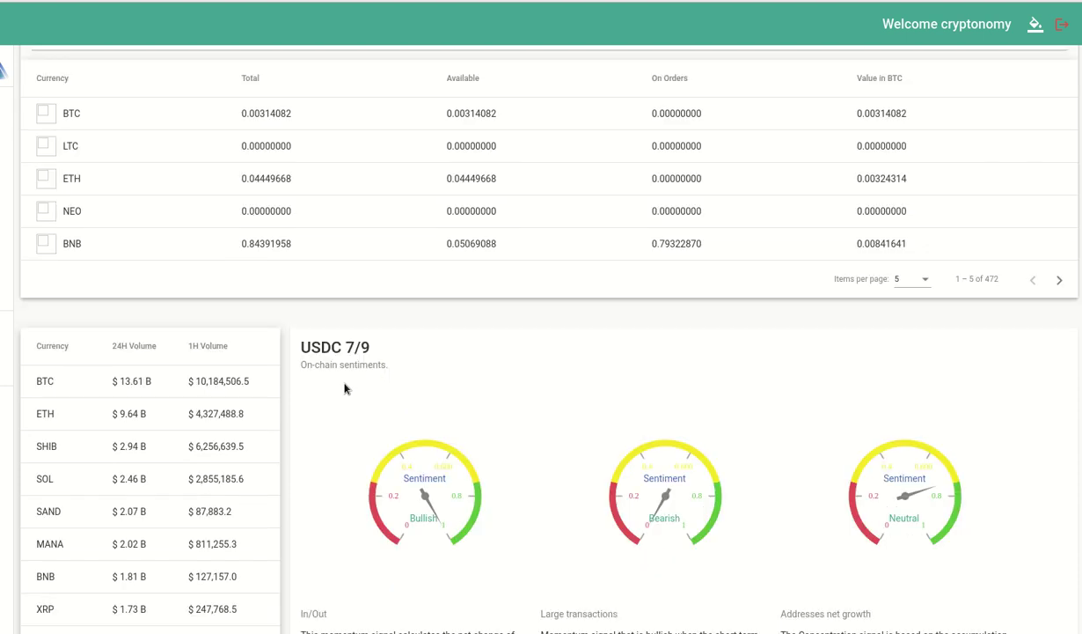
scroll(345, 389, "up", 3)
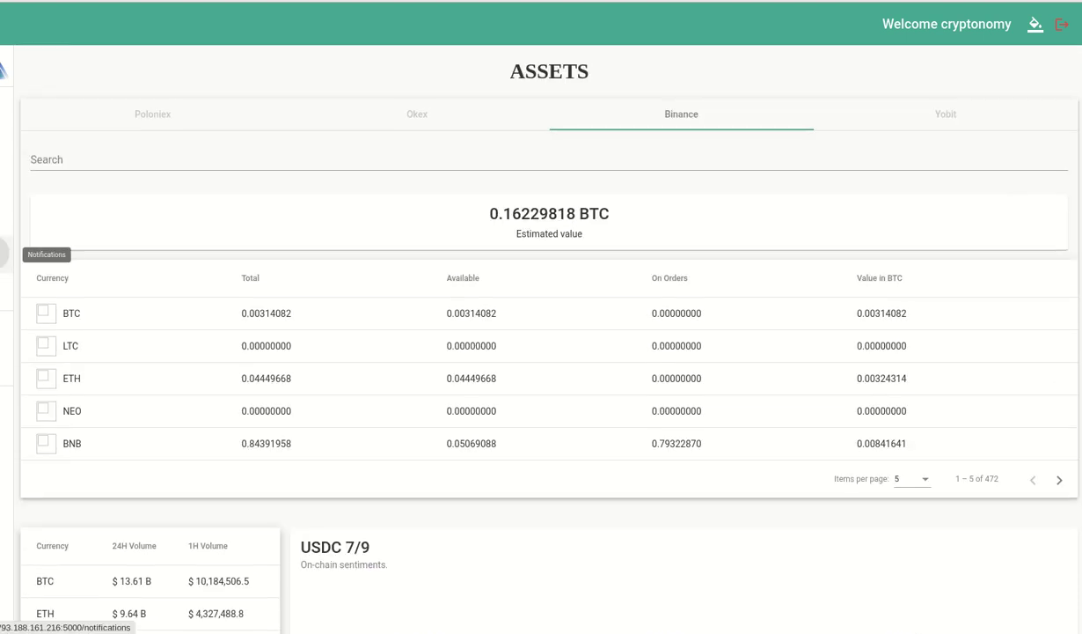
Step: View the Telegram notification settings and check the API key validity for Binance, Yobit, Okex and Poloniex
left_click(5, 253)
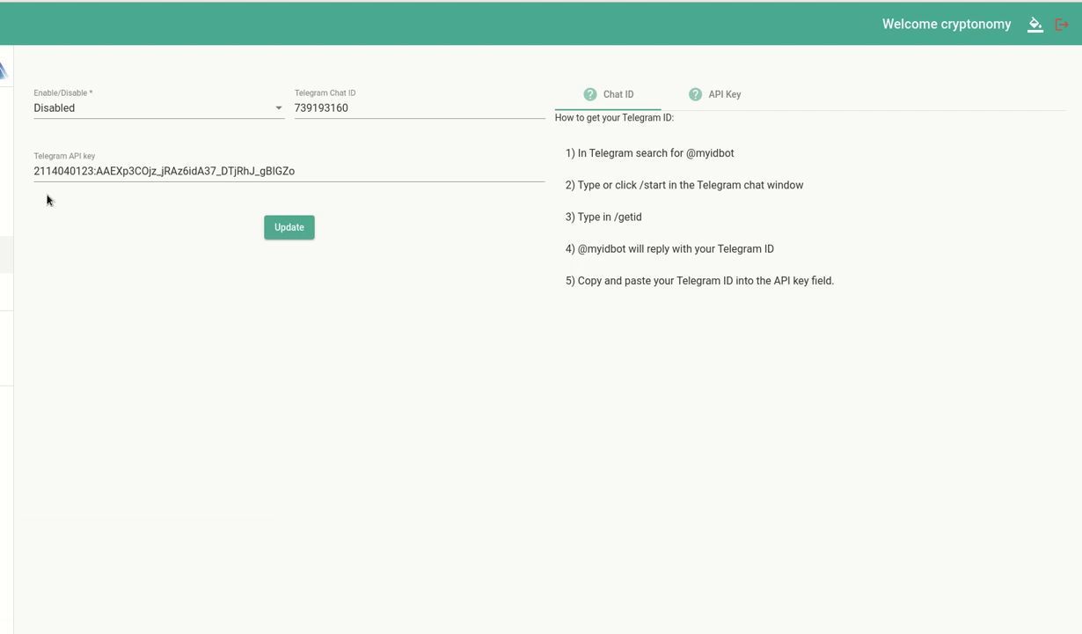
left_click(6, 274)
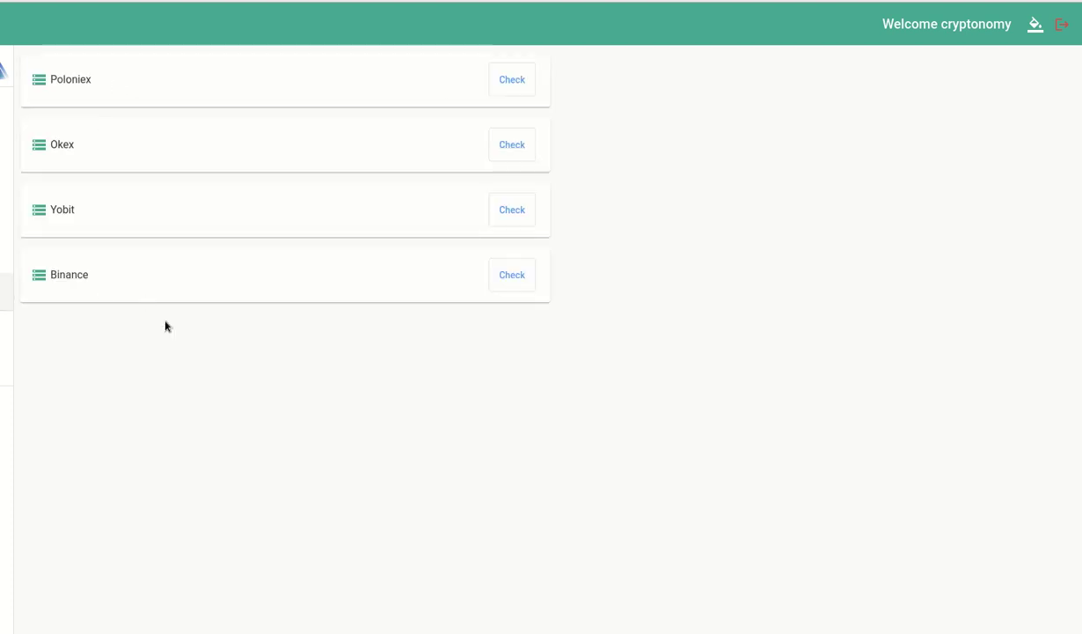
left_click(518, 274)
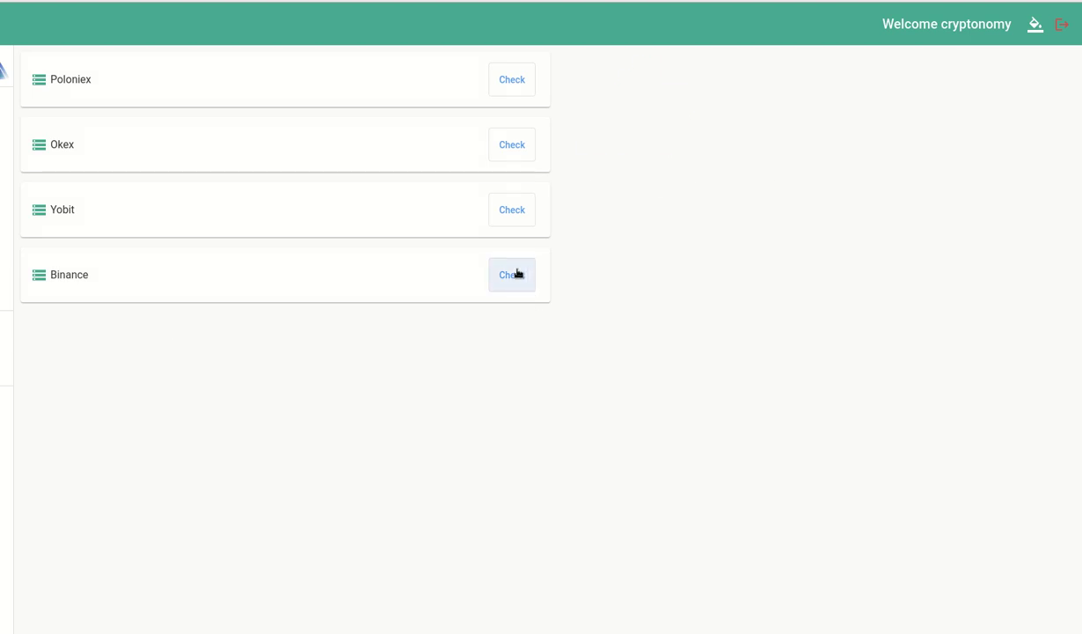
left_click(512, 212)
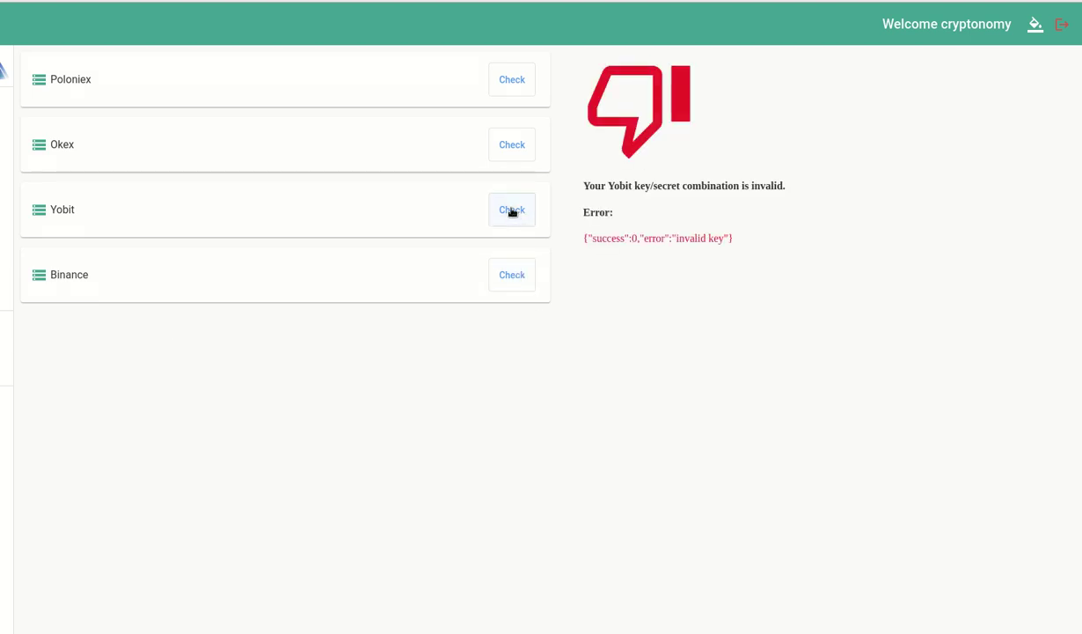
left_click(518, 154)
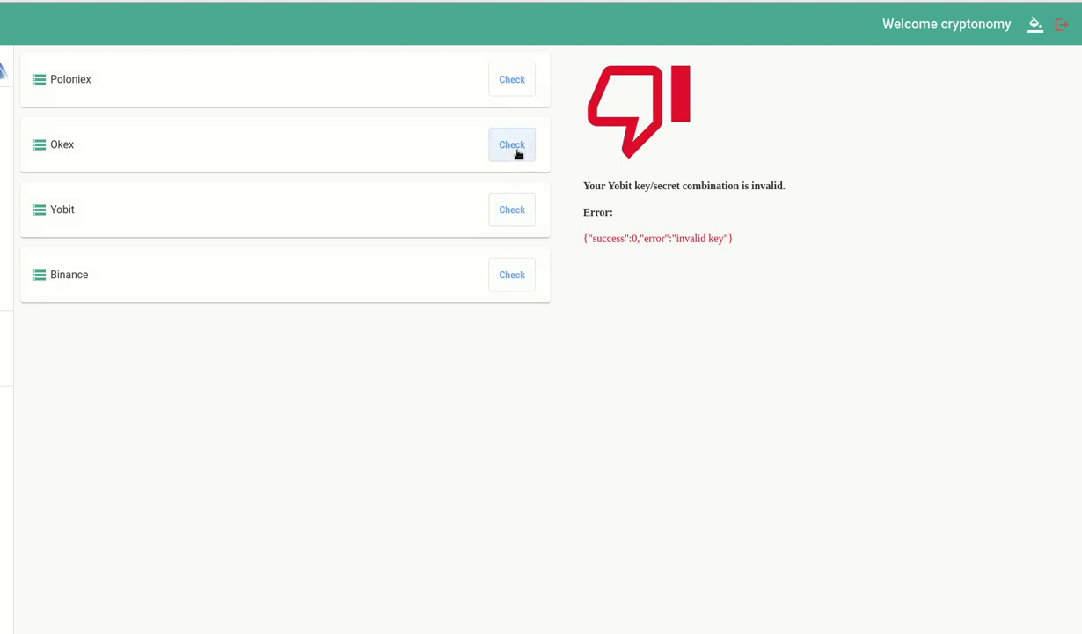
left_click(514, 86)
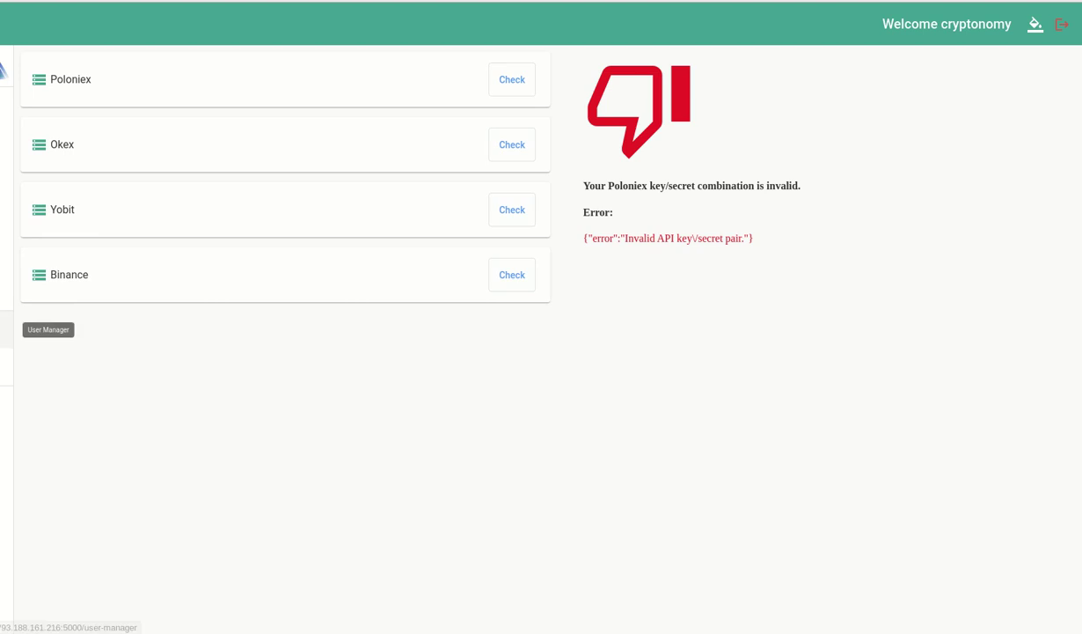
Step: View the User Manager, open the logs page, and look through the log entries of all levels
left_click(6, 329)
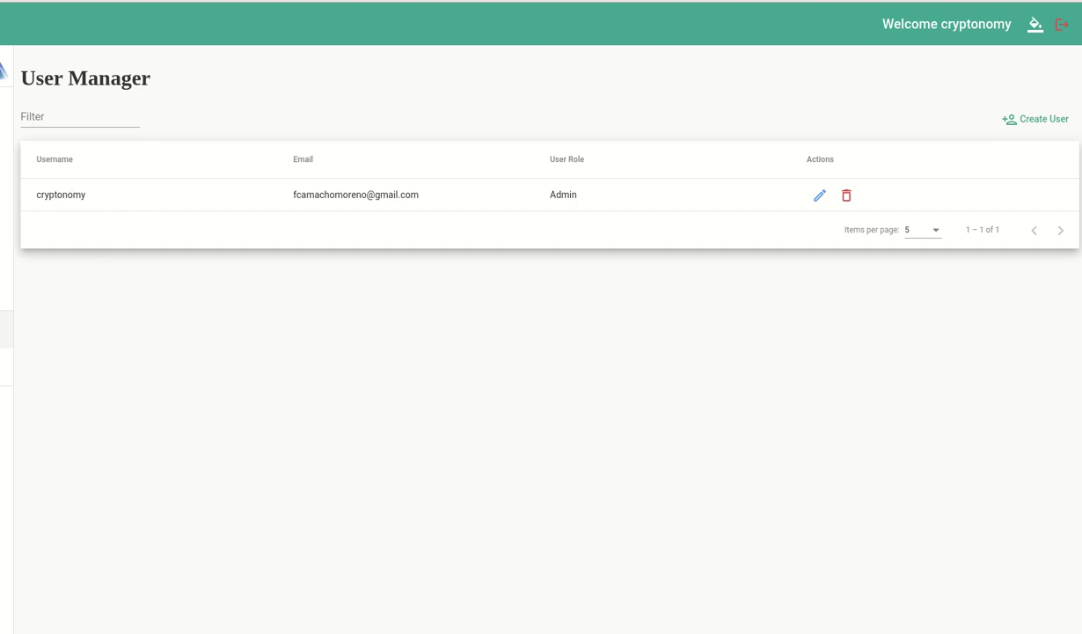
left_click(6, 352)
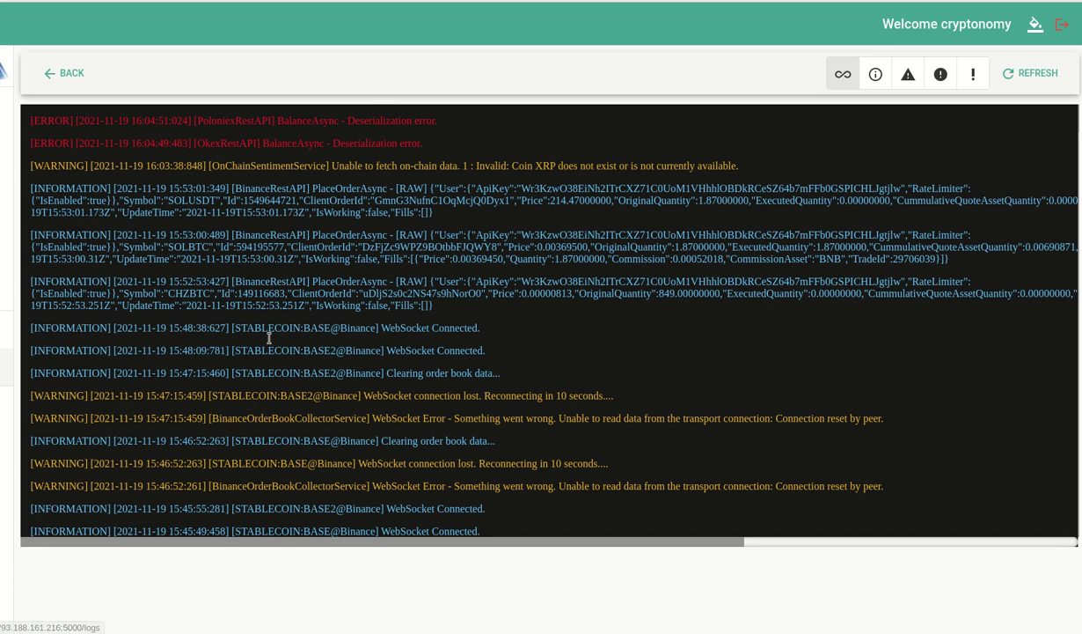
left_click(844, 75)
scroll(395, 247, "down", 10)
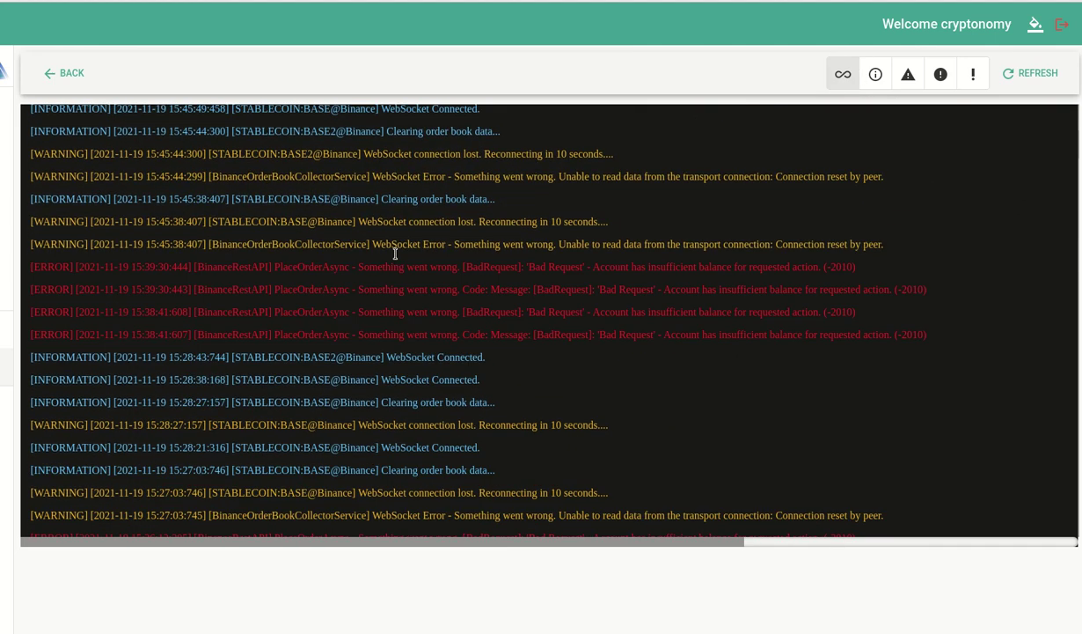
scroll(396, 254, "down", 15)
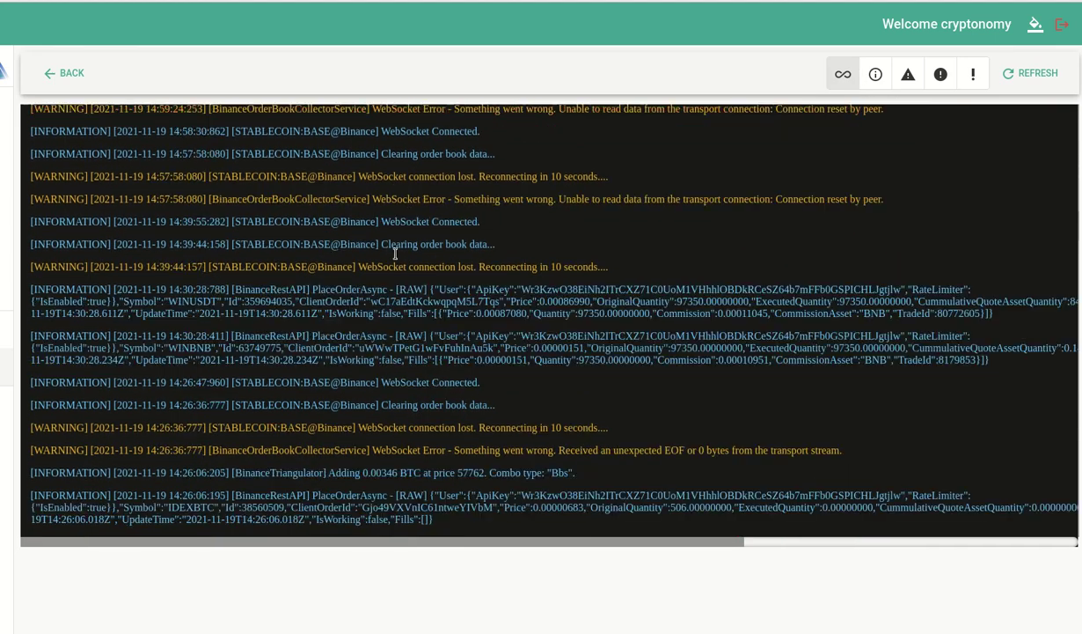
Step: Filter the logs to show only information entries and look through the order placement and WebSocket records
left_click(877, 75)
scroll(348, 274, "down", 5)
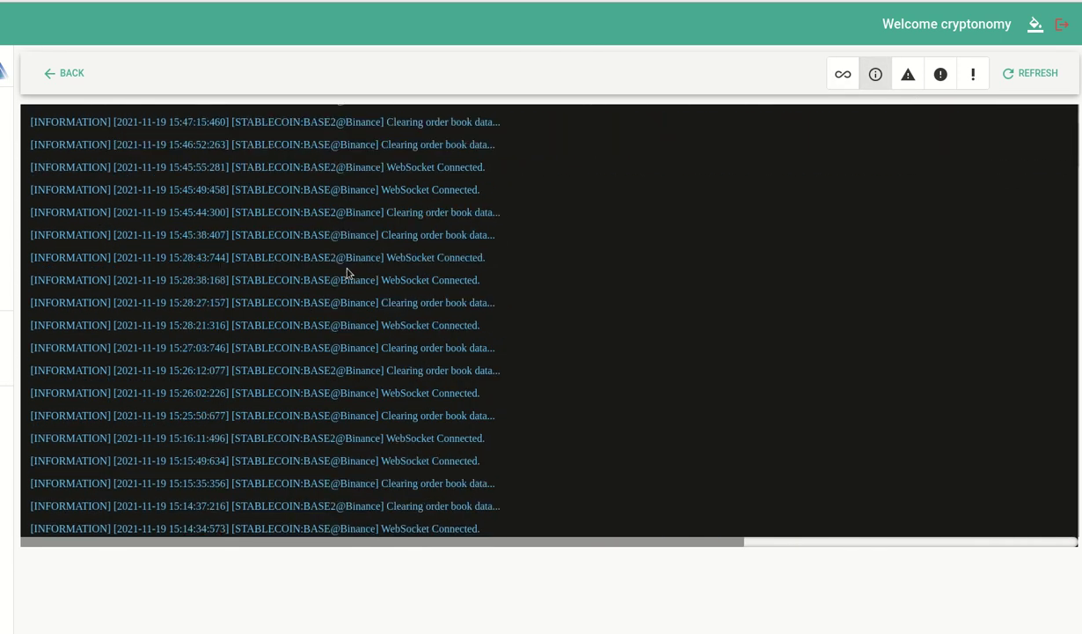
scroll(348, 273, "down", 4)
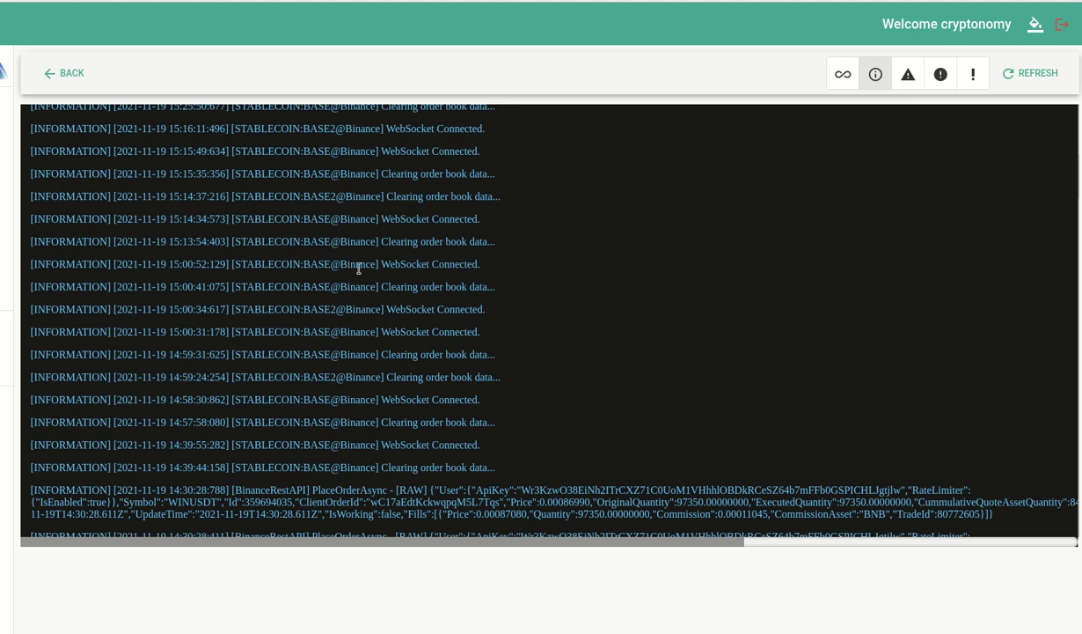
scroll(493, 211, "down", 5)
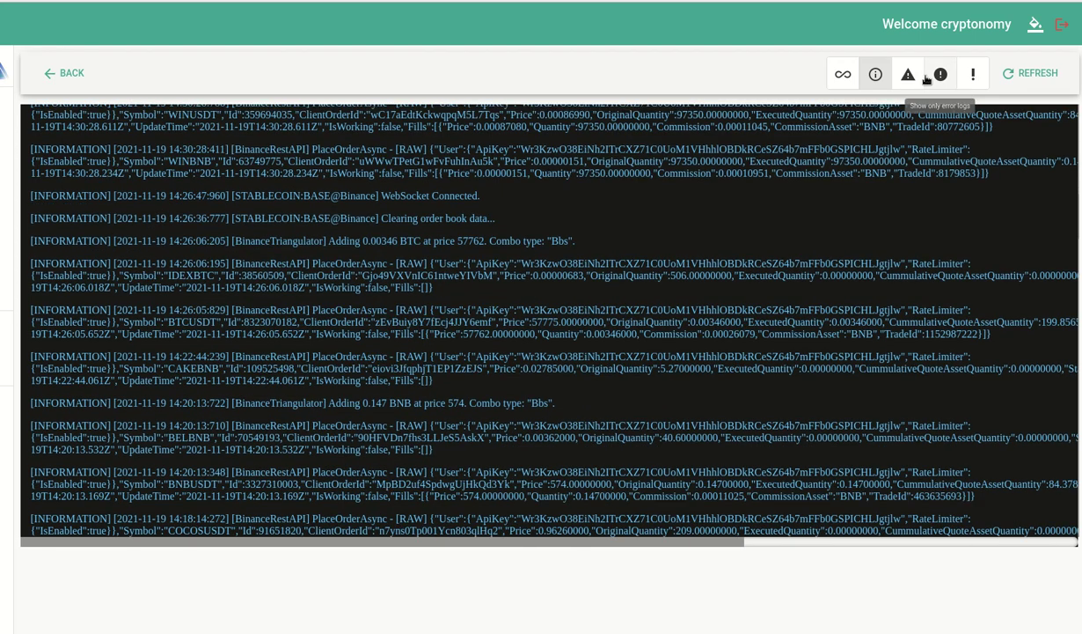
Step: Filter the logs to show only warnings, highlight a STABLECOIN WebSocket reconnection entry, and look through the older ones
left_click(908, 77)
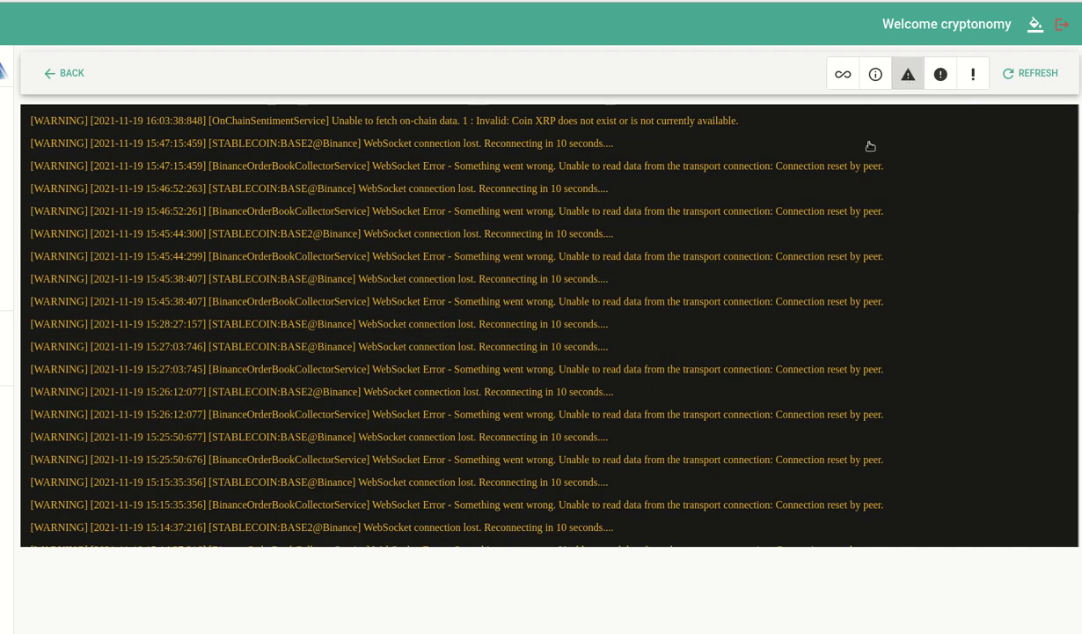
scroll(781, 301, "down", 4)
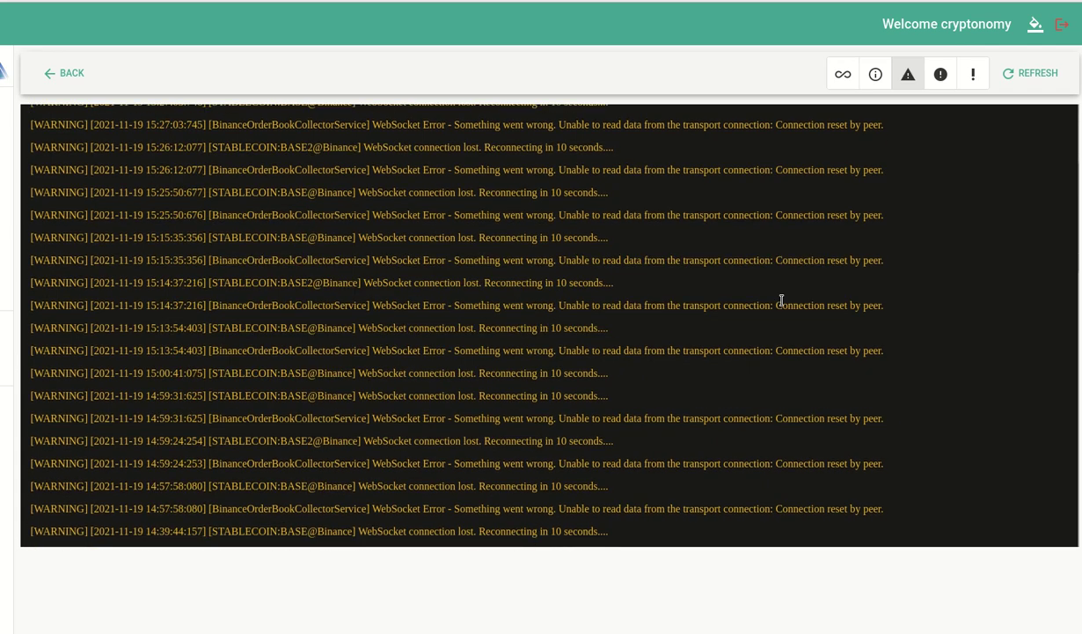
left_click_drag(608, 190, 192, 190)
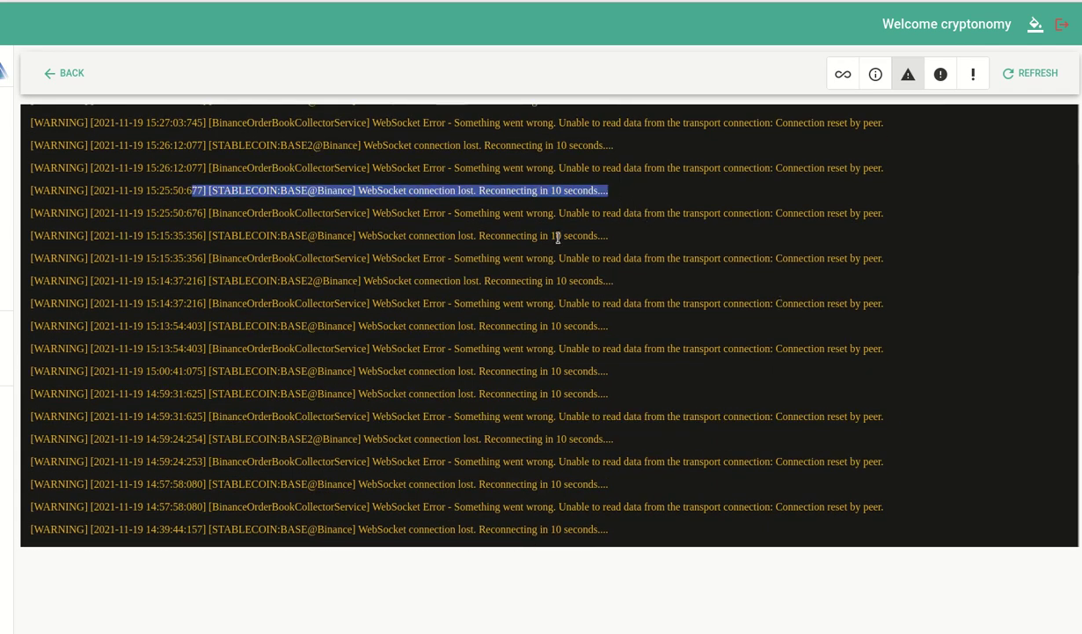
scroll(717, 359, "down", 8)
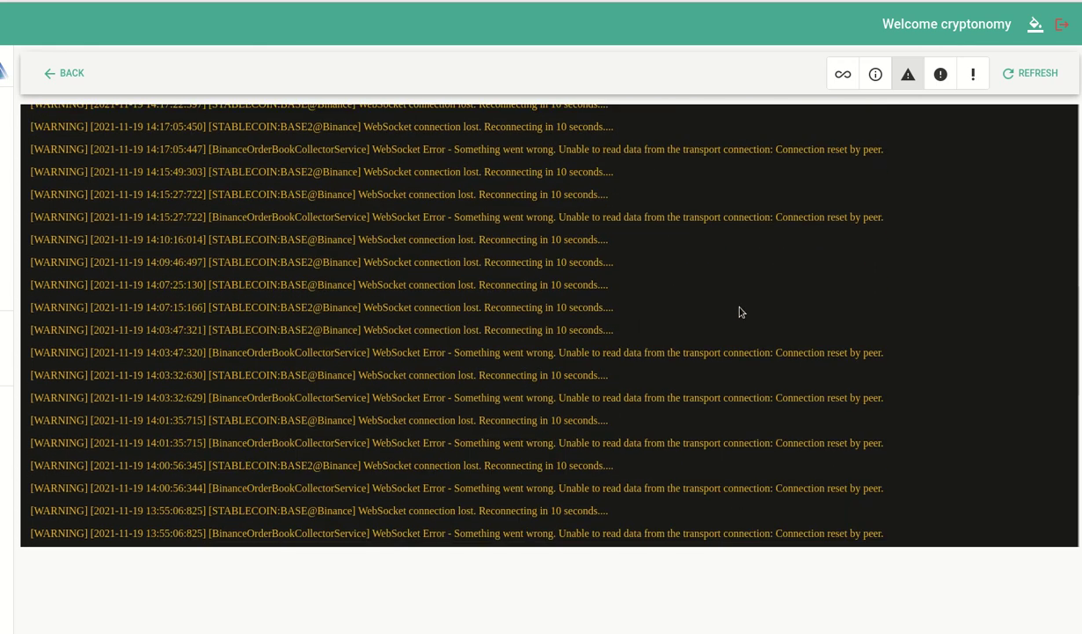
Step: Filter the logs to show only errors and look through the failed Binance order placement entries
left_click(941, 75)
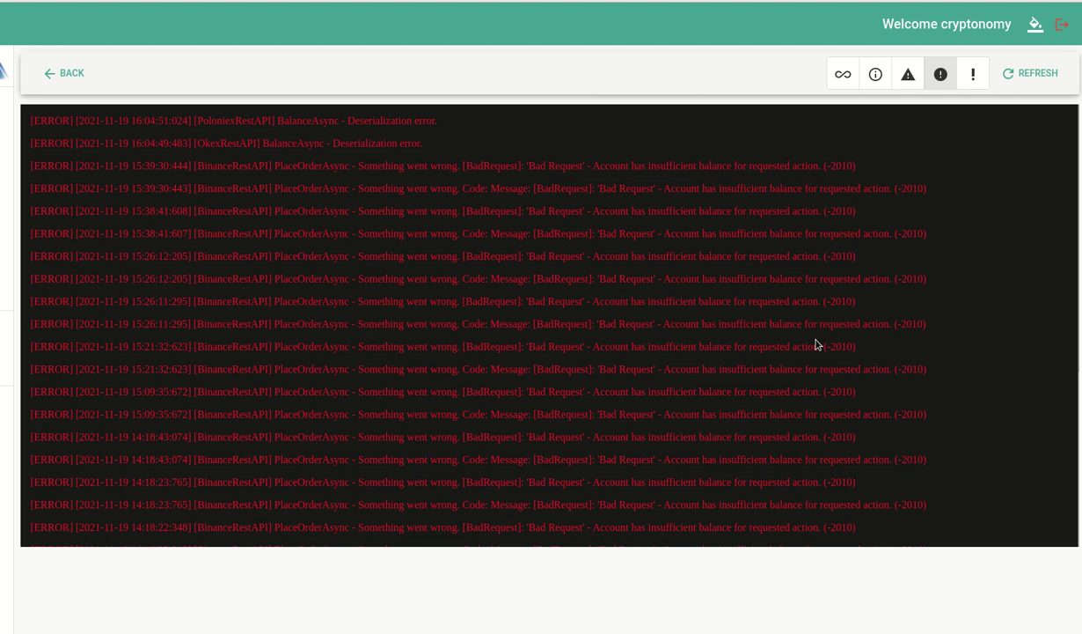
scroll(818, 345, "down", 4)
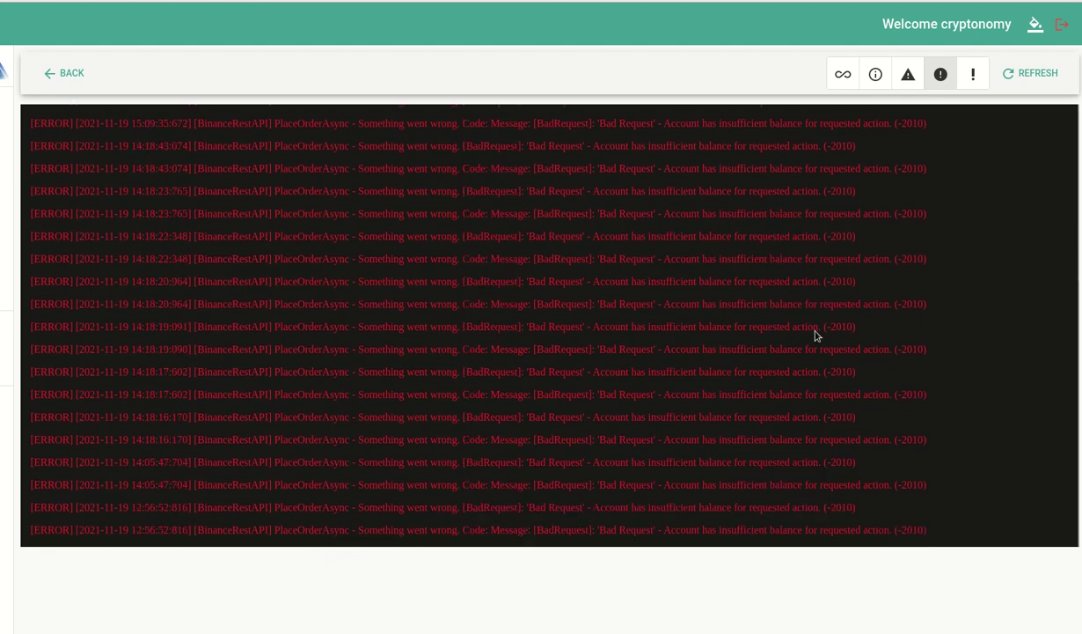
scroll(815, 334, "up", 4)
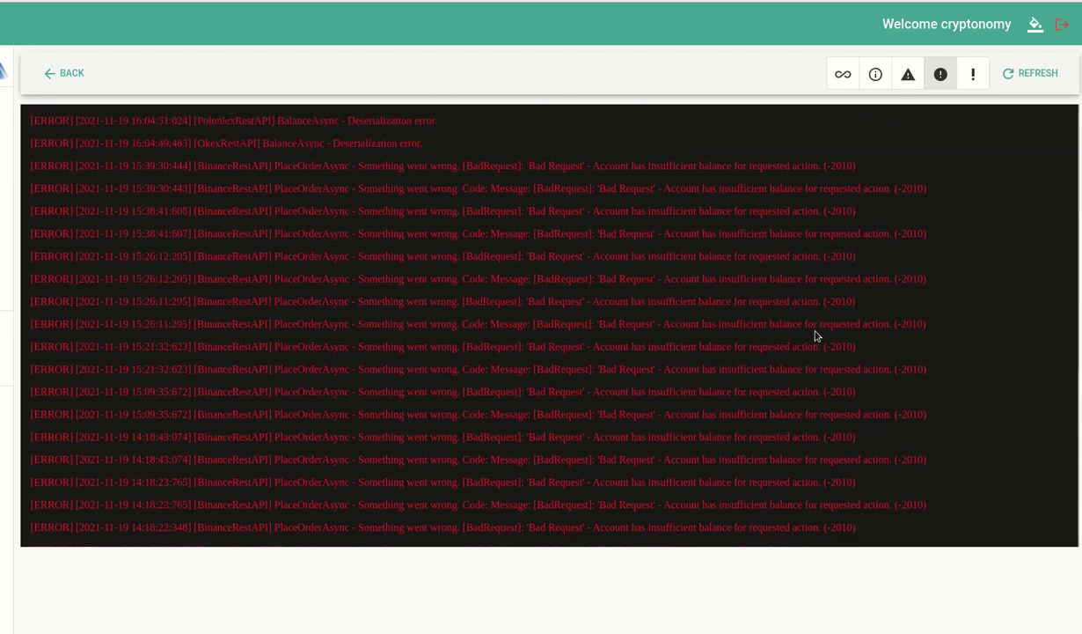
Step: Filter the logs by the one remaining severity level and open the ARBI BOT documentation wiki
left_click(973, 74)
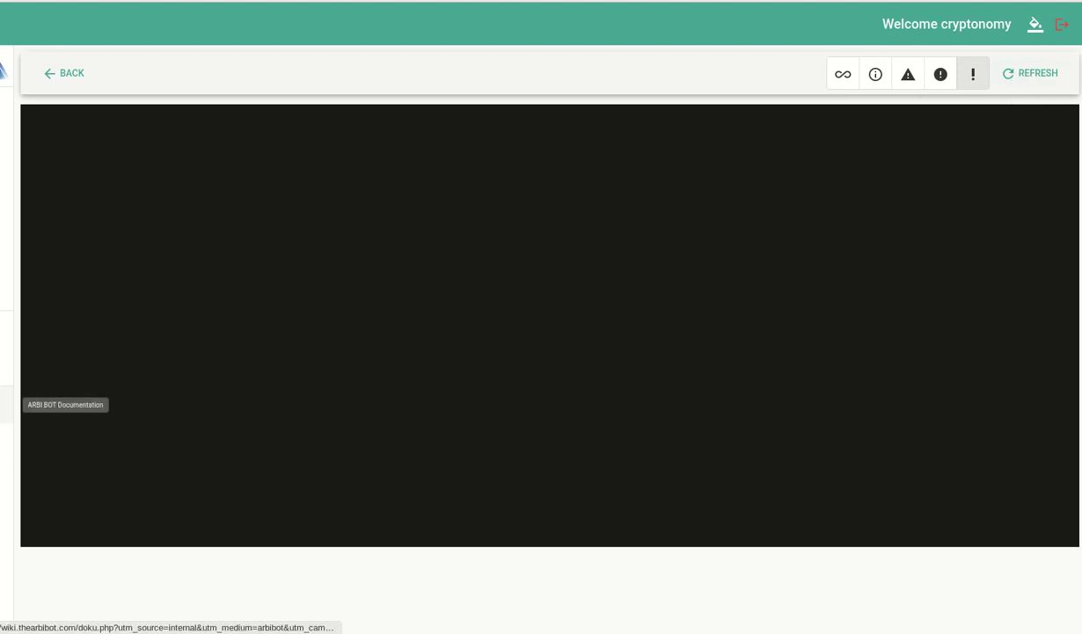
left_click(7, 404)
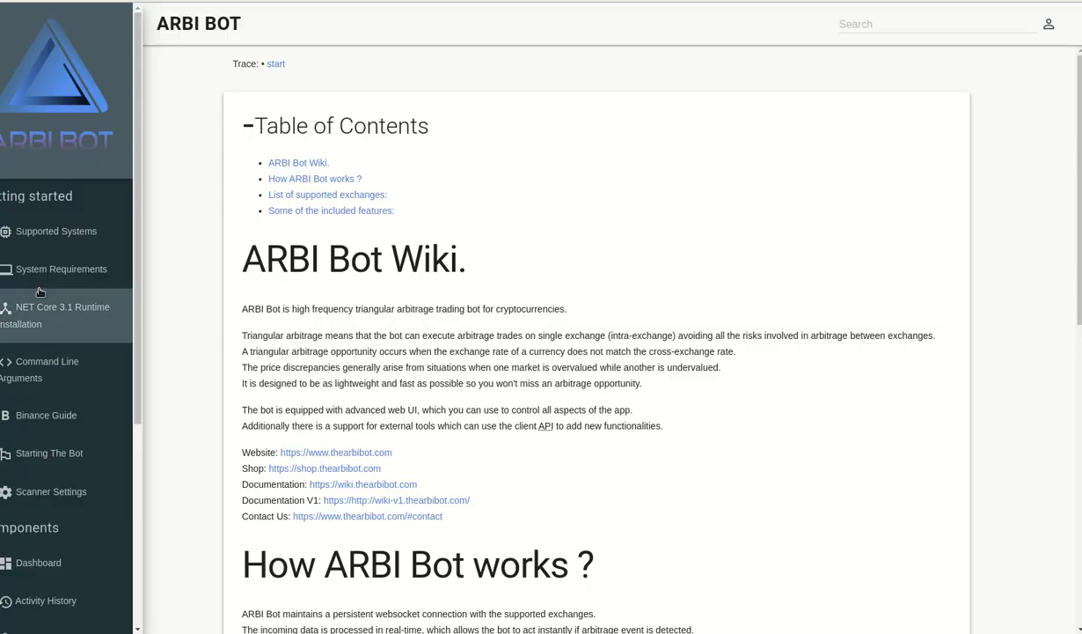
Step: Look through the wiki's Binance Guide and the Starting The Bot setup instructions
left_click(38, 420)
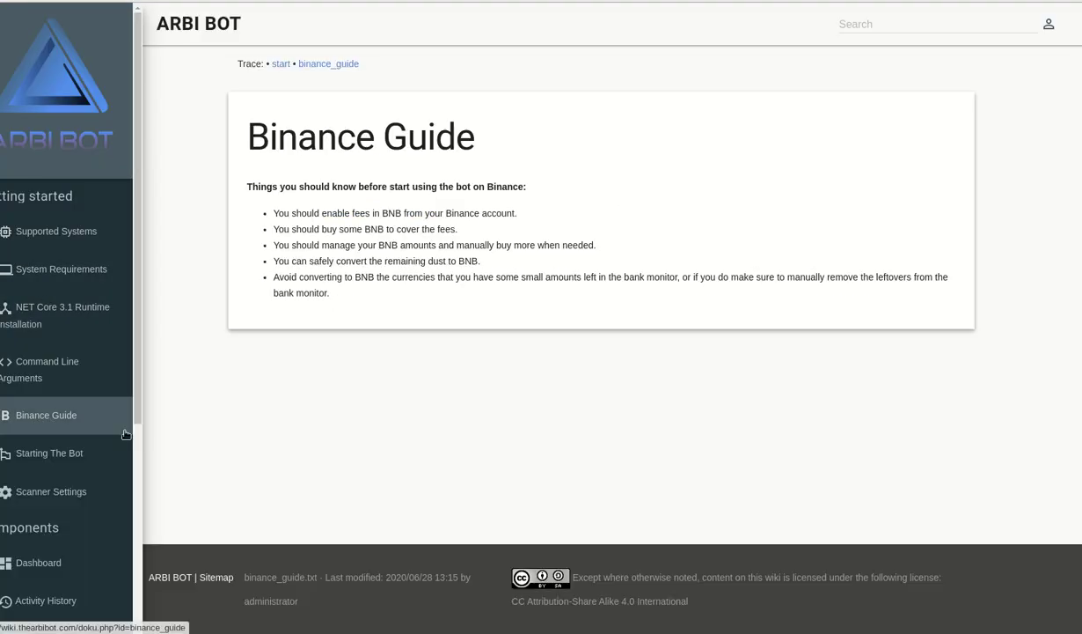
left_click(80, 467)
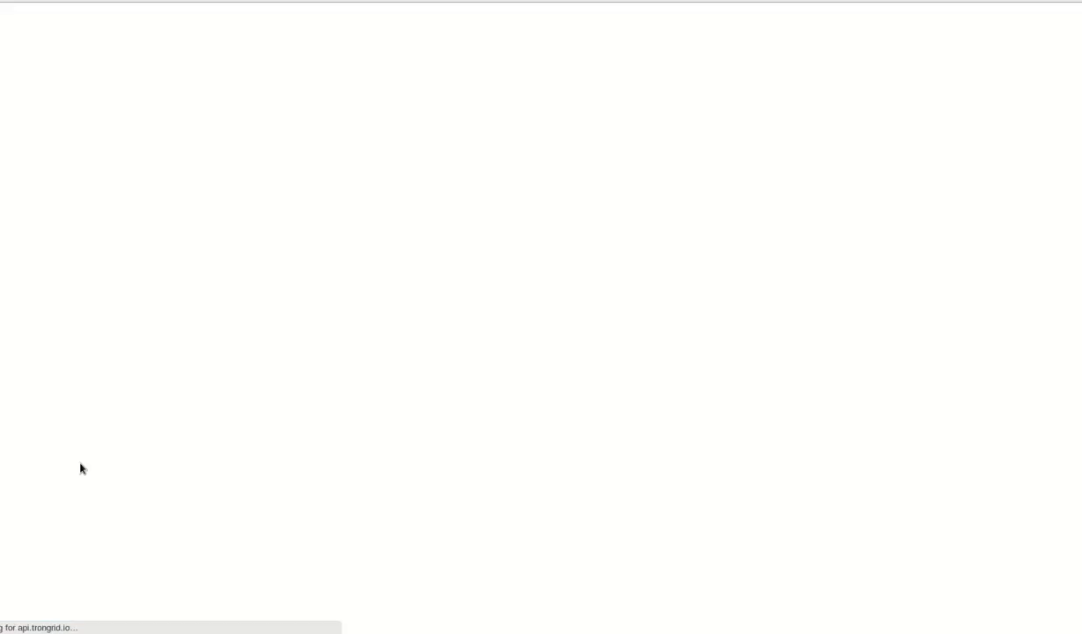
scroll(392, 345, "down", 2)
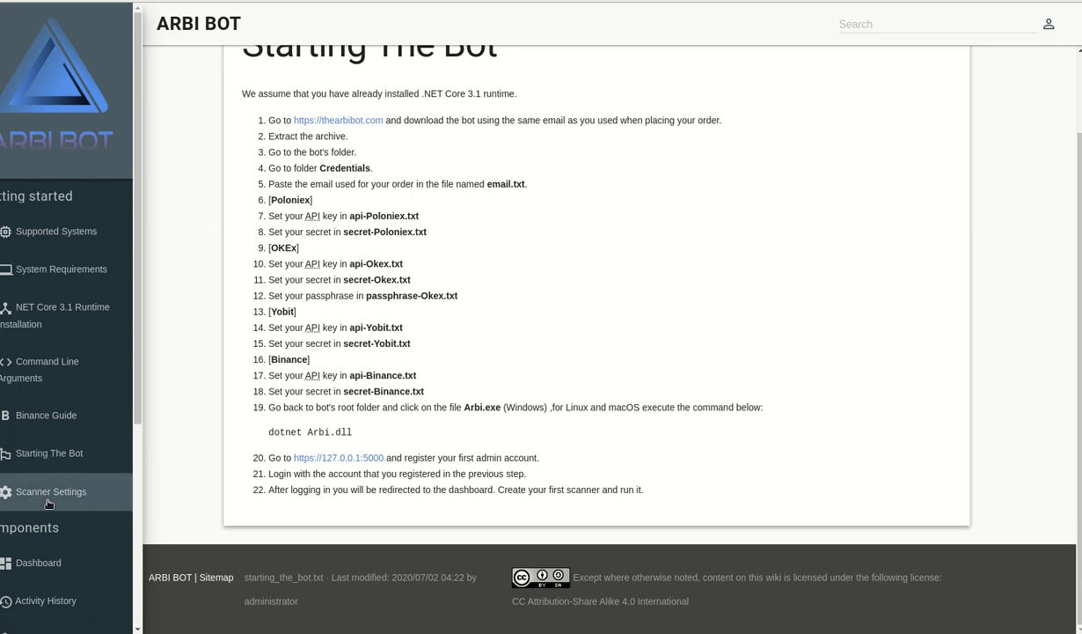
left_click(55, 468)
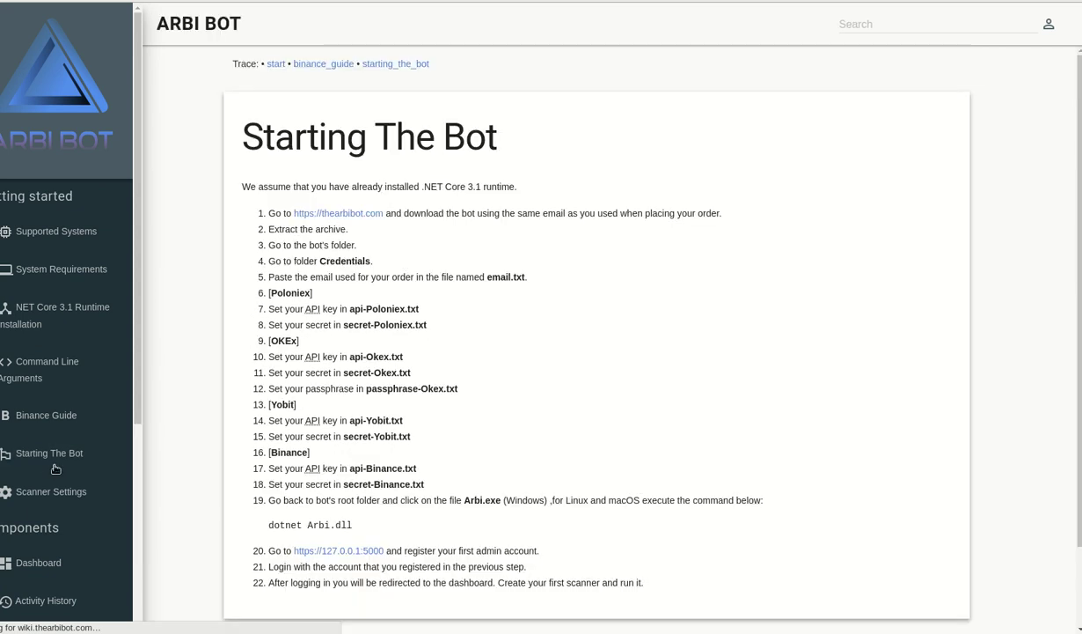
Step: Open the wiki's Scanner Settings page, view the Exchange settings image enlarged, and close it
left_click(55, 493)
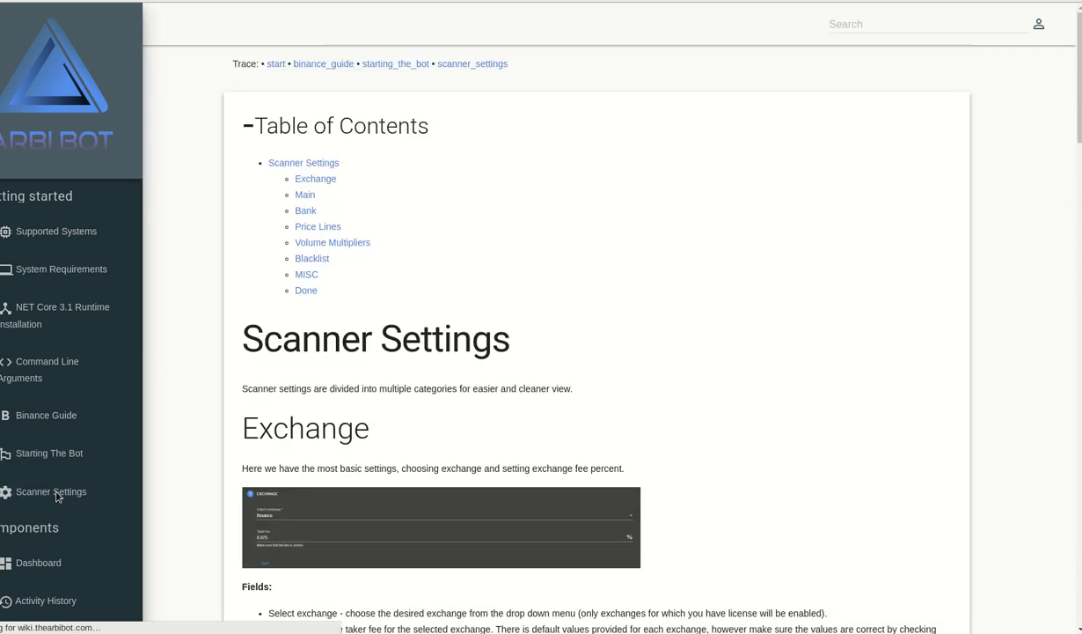
scroll(584, 288, "down", 5)
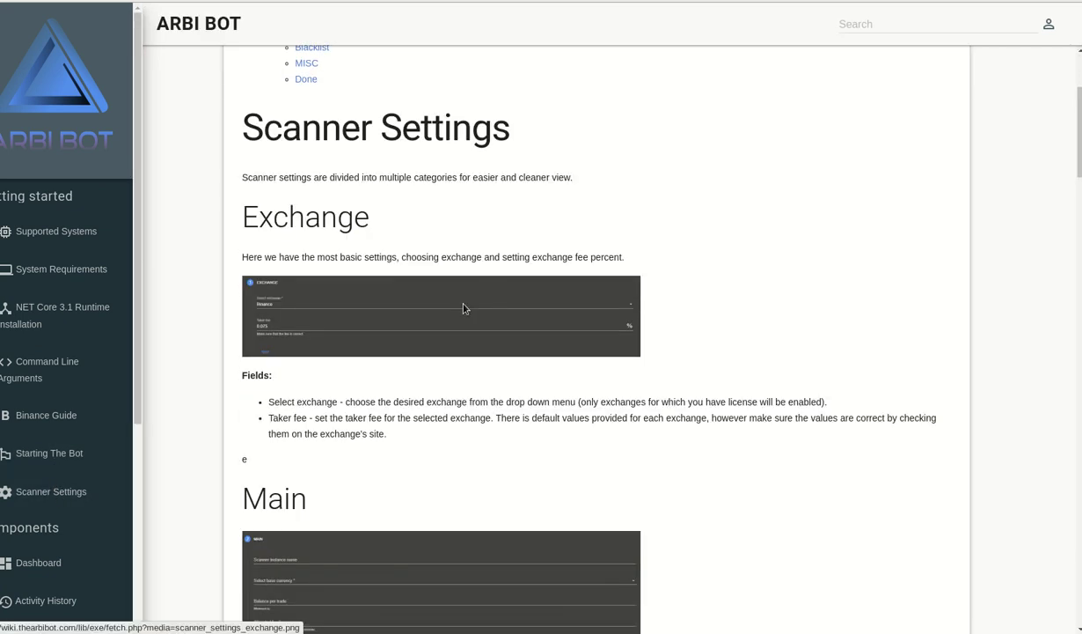
left_click(490, 296)
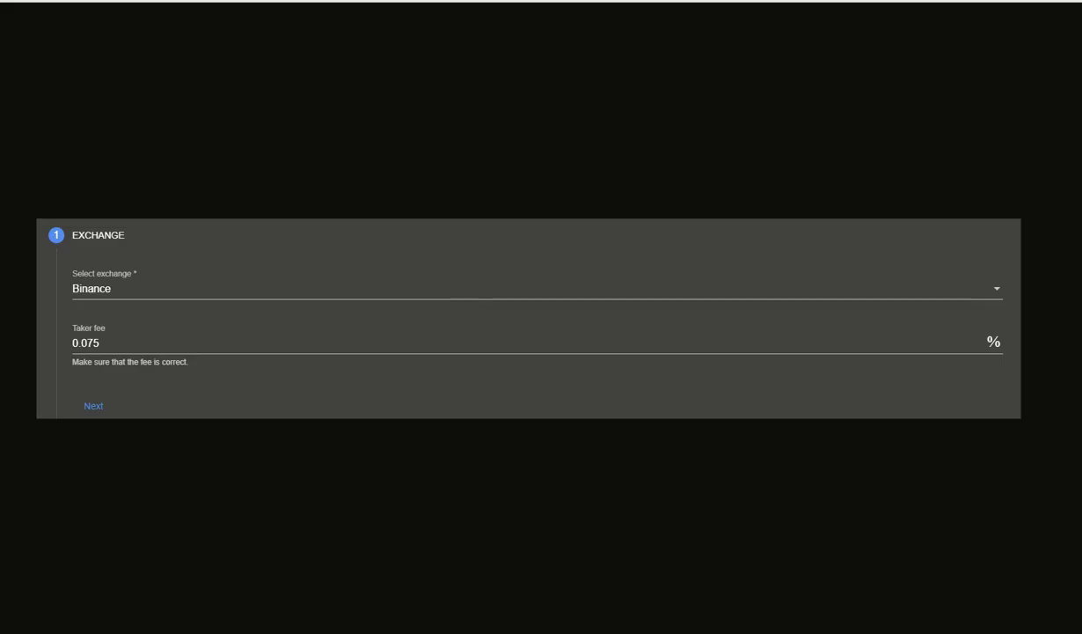
left_click(335, 238)
Step: Look through the Main, Bank and Price Lines sections of Scanner Settings and the wiki's list of component pages
scroll(614, 301, "down", 2)
scroll(615, 301, "down", 1)
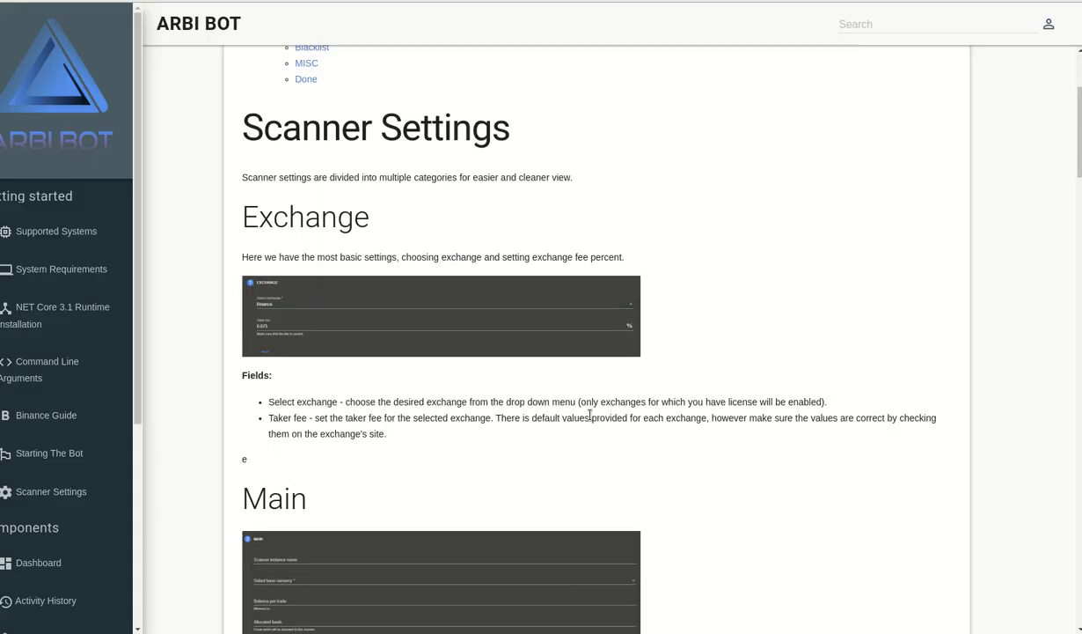
scroll(415, 491, "down", 3)
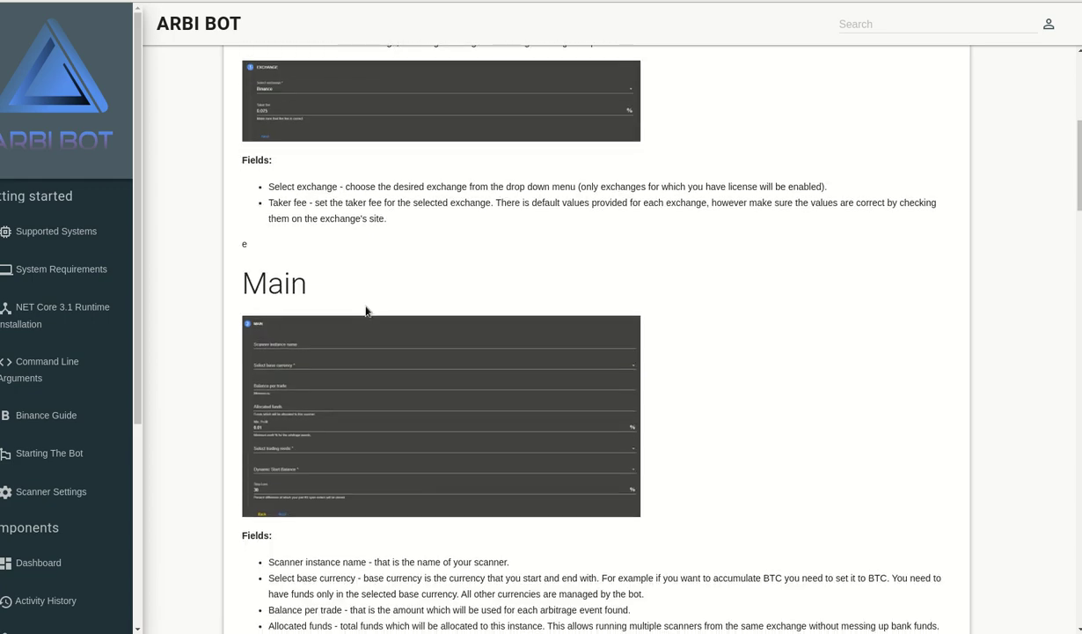
scroll(366, 310, "down", 10)
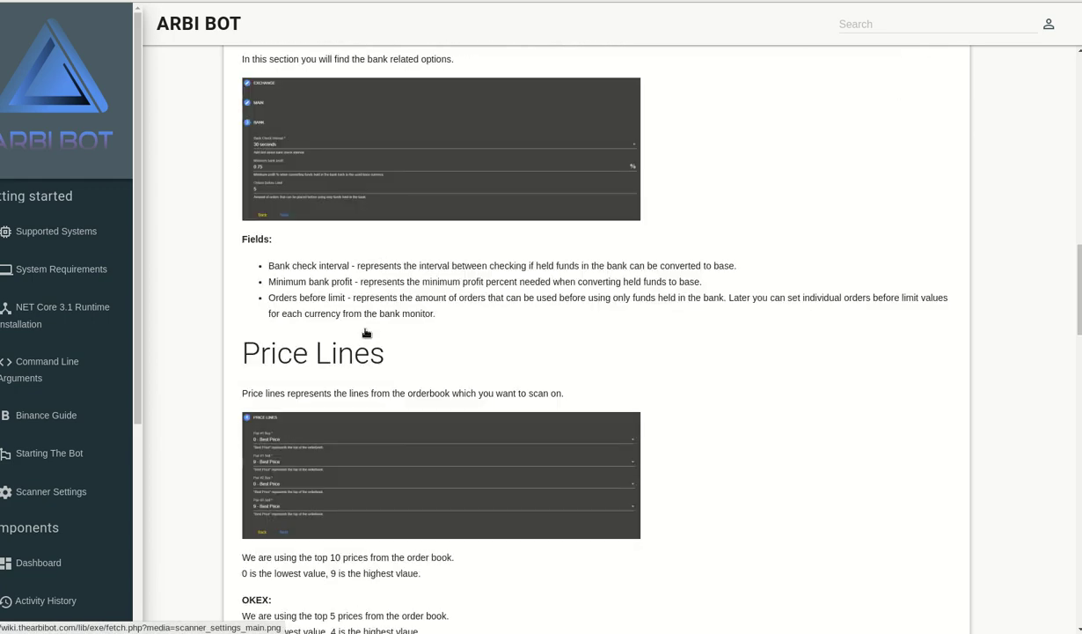
scroll(366, 332, "down", 9)
scroll(48, 444, "down", 1)
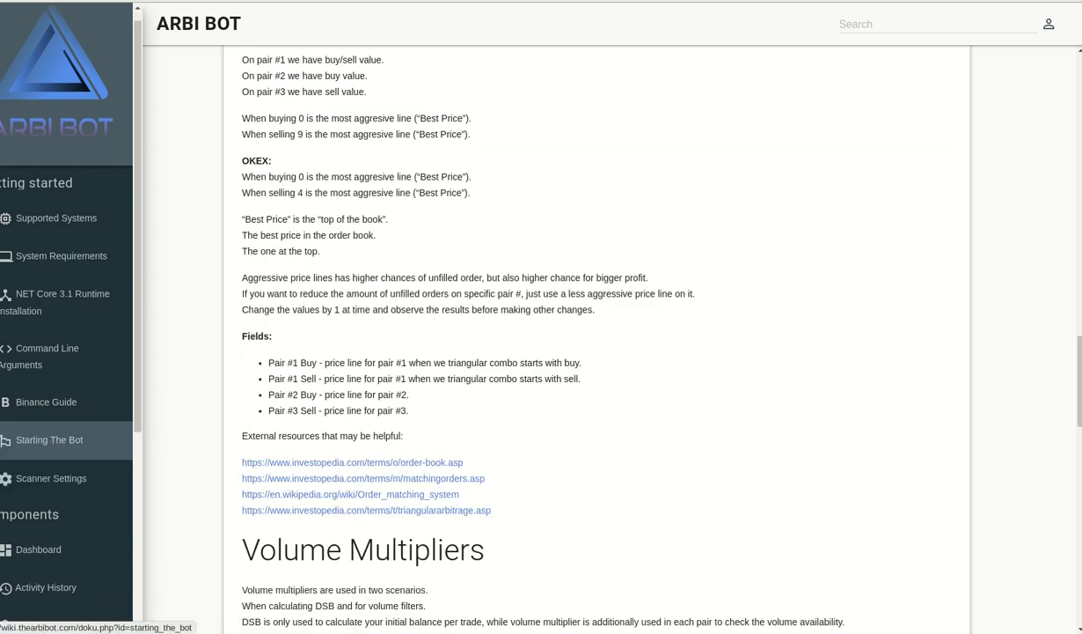
scroll(48, 439, "down", 5)
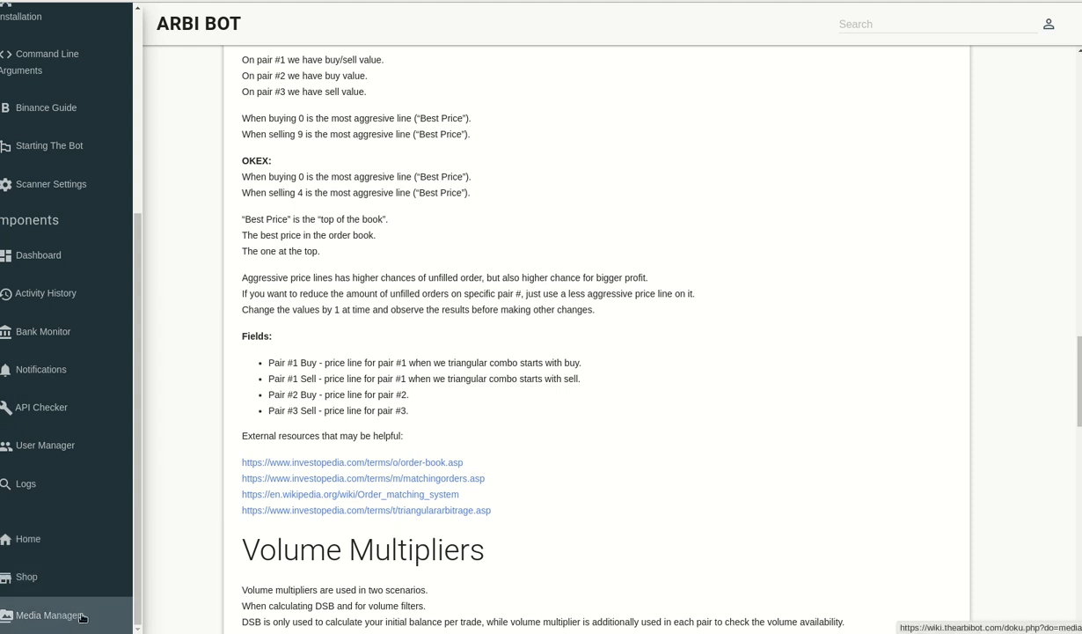
scroll(387, 359, "up", 20)
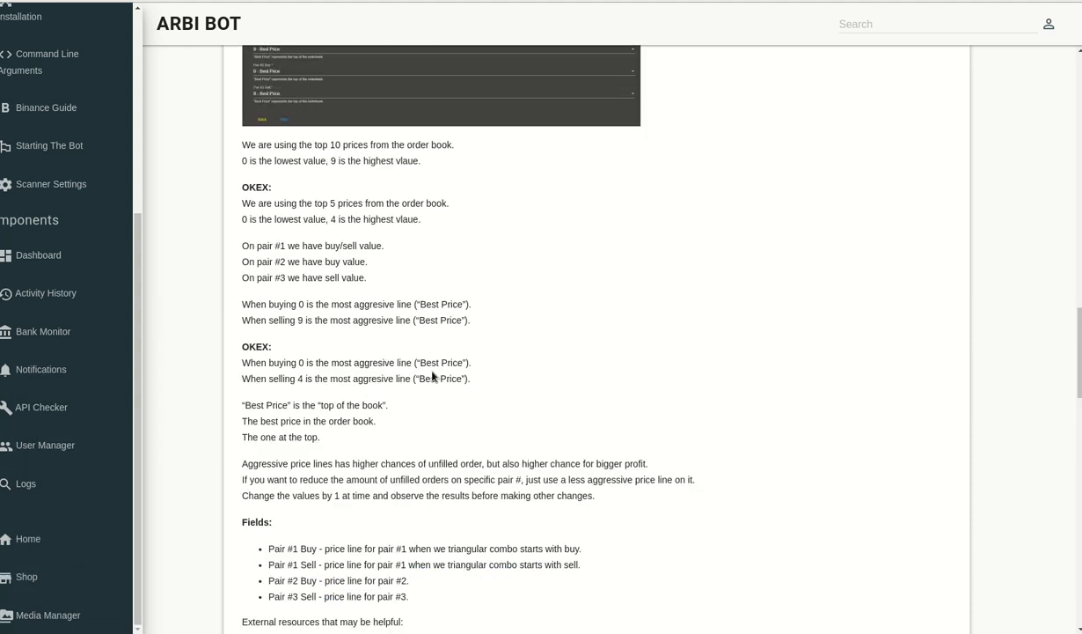
scroll(431, 376, "up", 8)
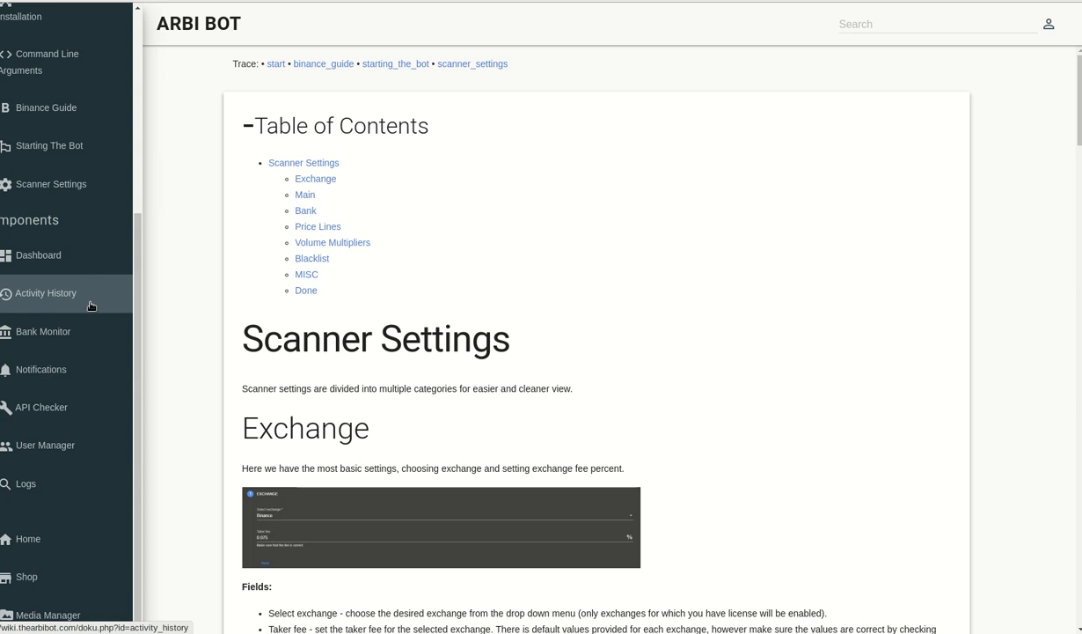
scroll(87, 291, "up", 5)
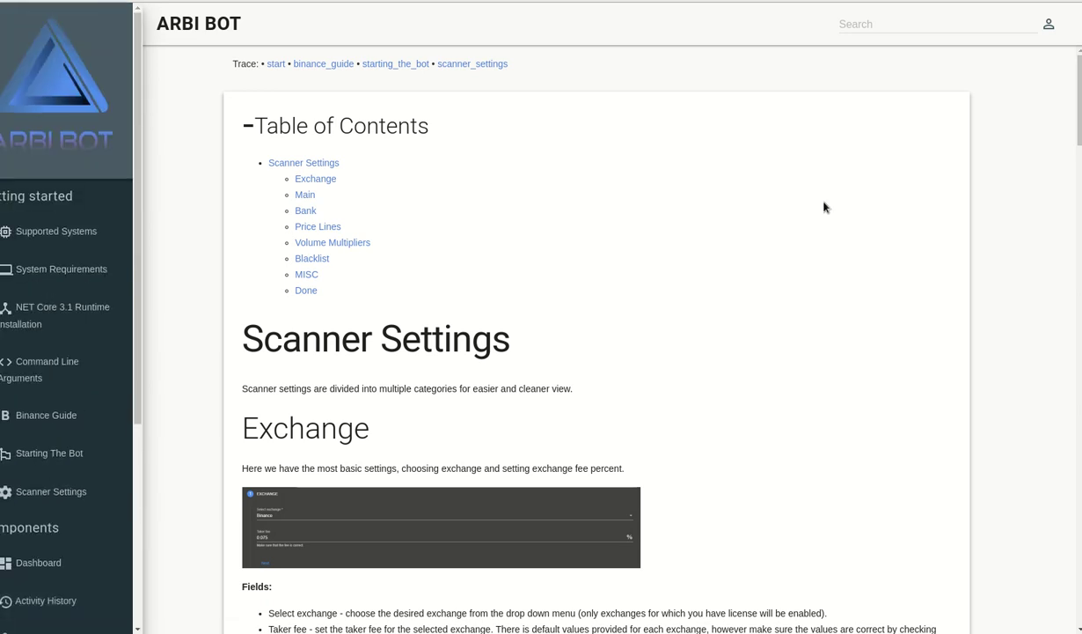
Step: Switch back to the ARBI BOT web interface, leave the logs, and open the STABLECOIN instance's activity history
key("alt+Tab")
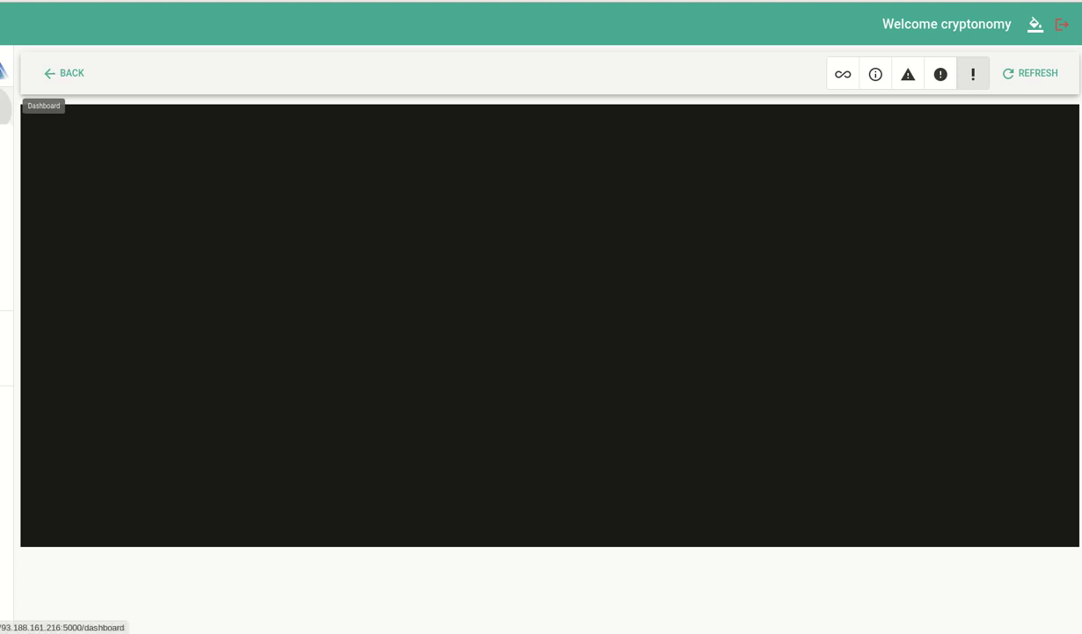
left_click(65, 73)
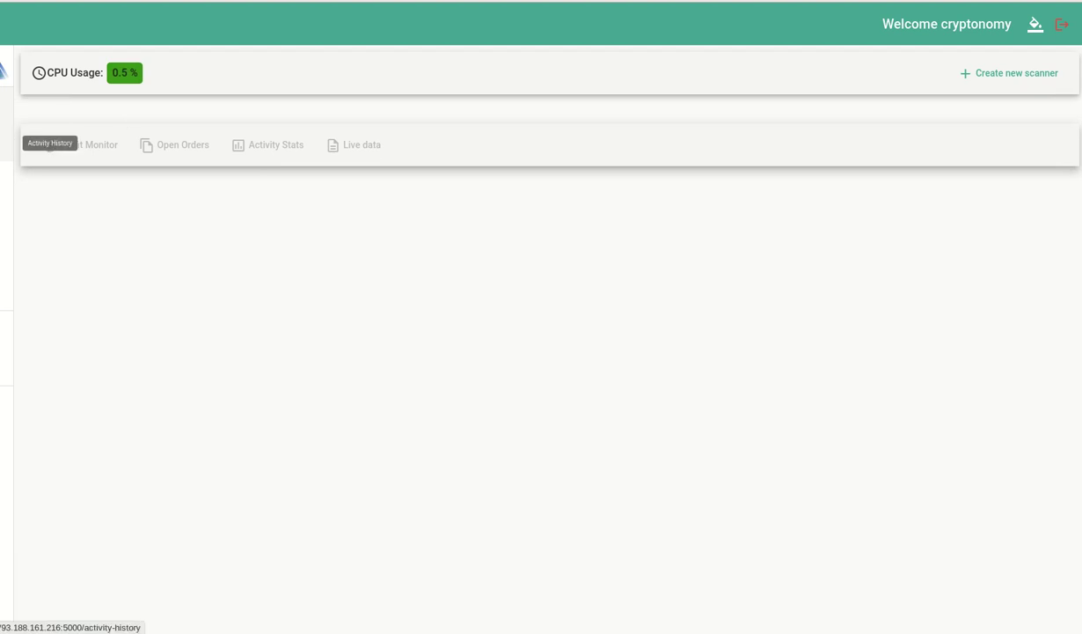
left_click(6, 143)
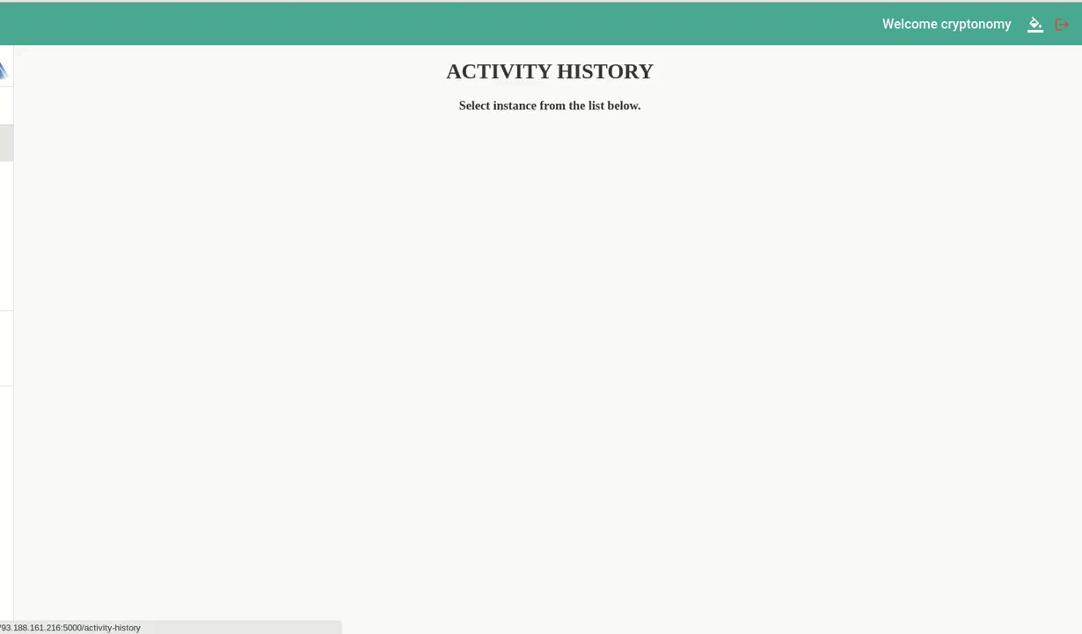
left_click(834, 157)
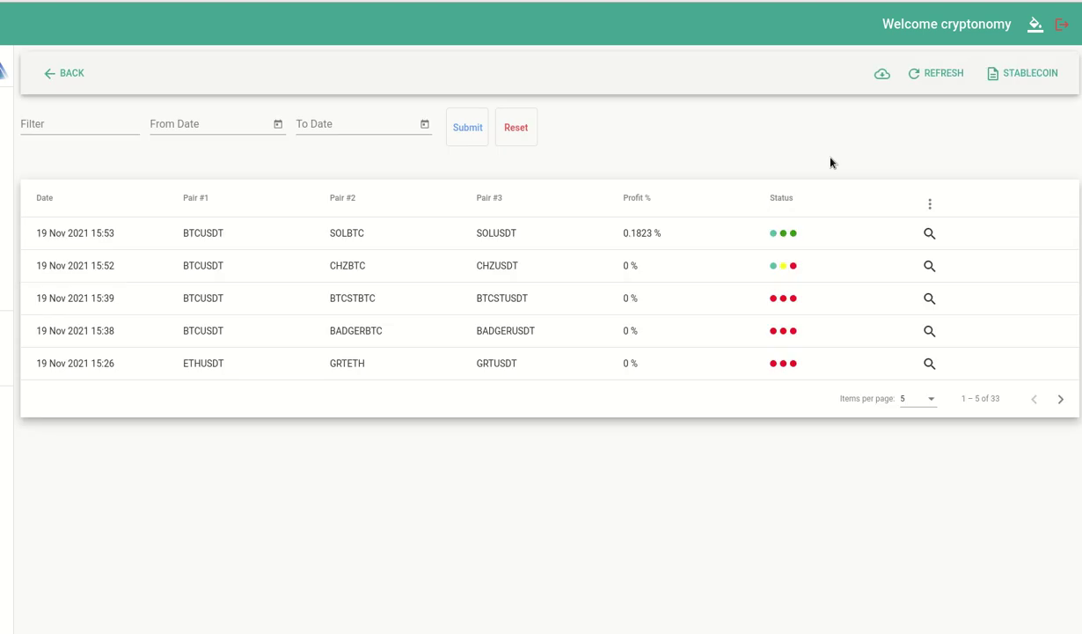
Step: Sort the STABLECOIN activity history by Status in ascending order and show 100 items per page
left_click(783, 195)
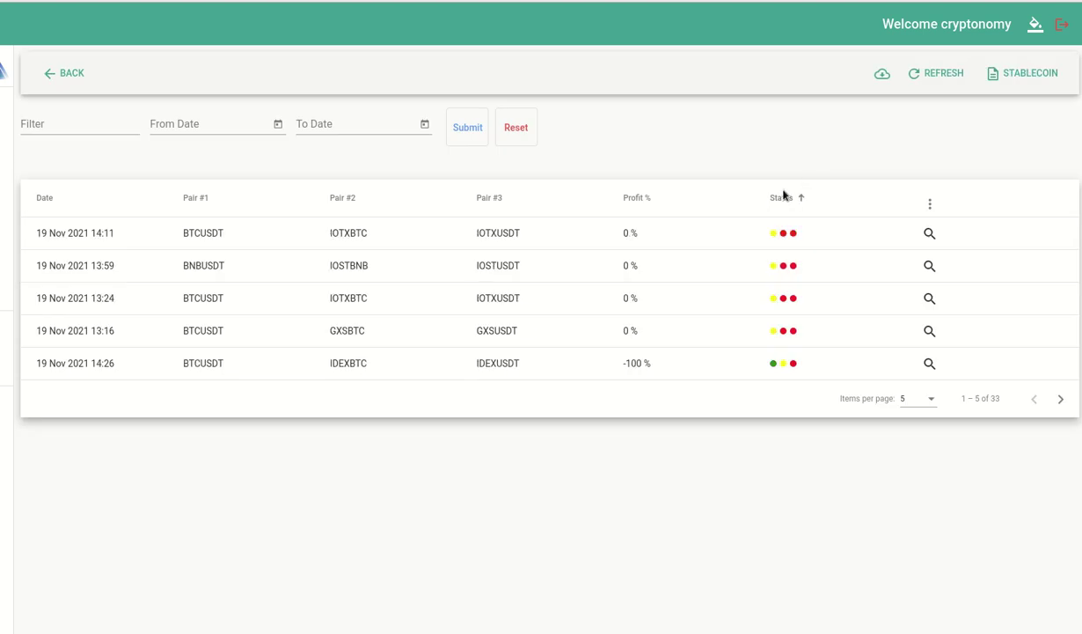
left_click(909, 398)
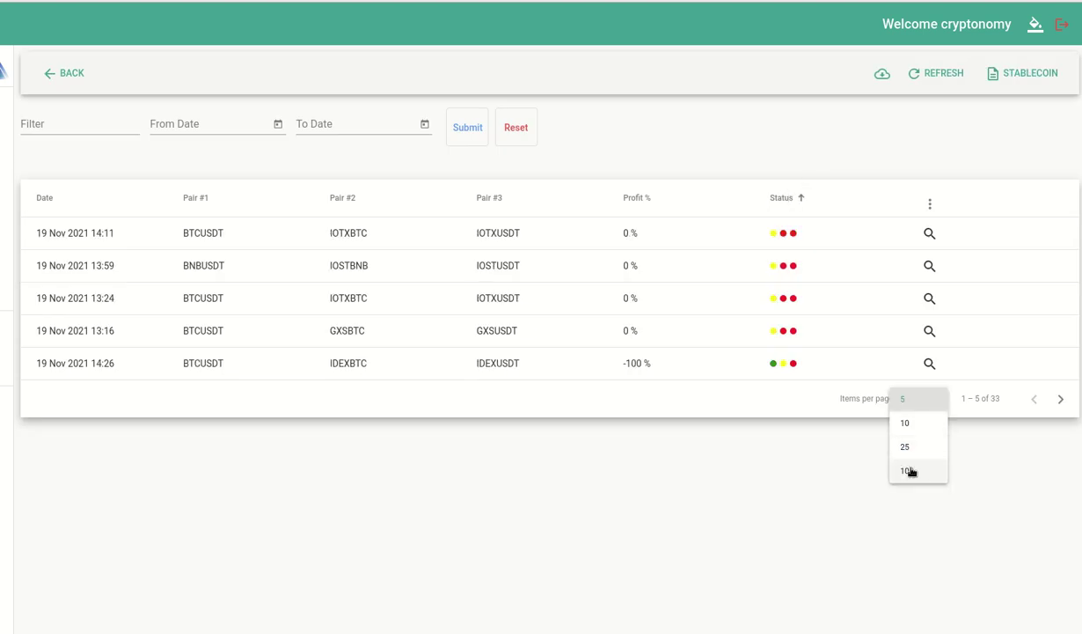
left_click(907, 469)
Step: Examine the status-sorted STABLECOIN trades, comparing the status dots and profit percentages over the whole list
scroll(836, 440, "up", 2)
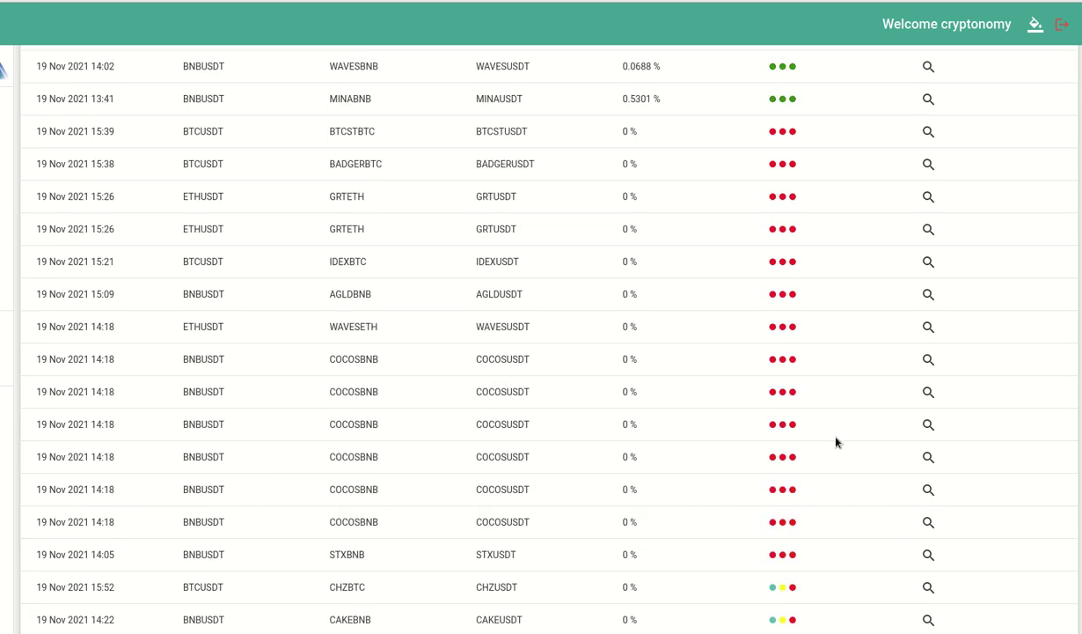
scroll(821, 386, "up", 2)
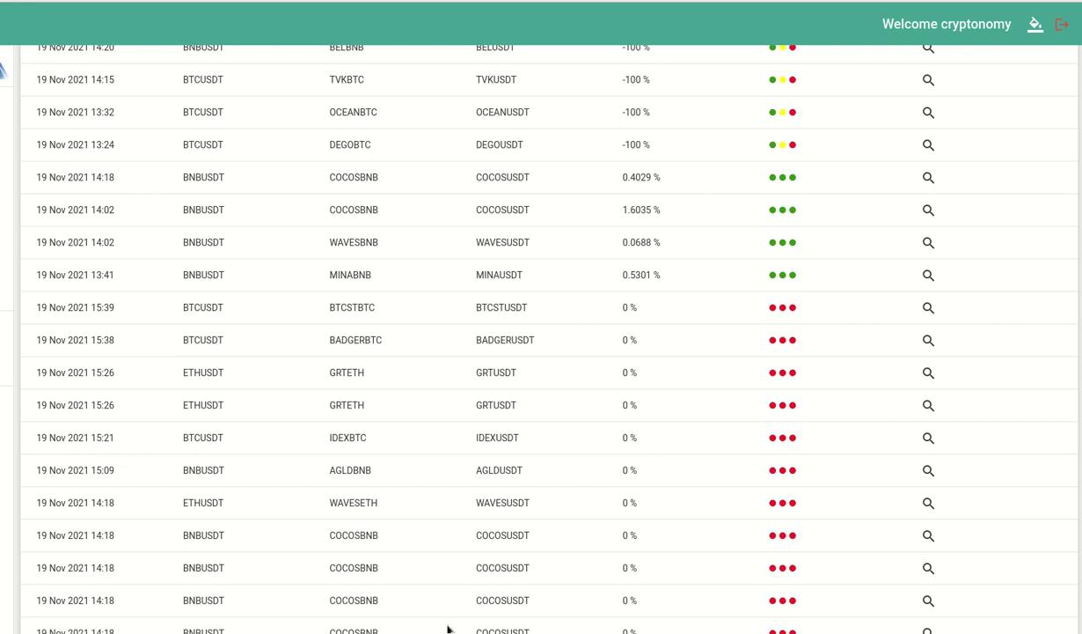
scroll(454, 616, "up", 2)
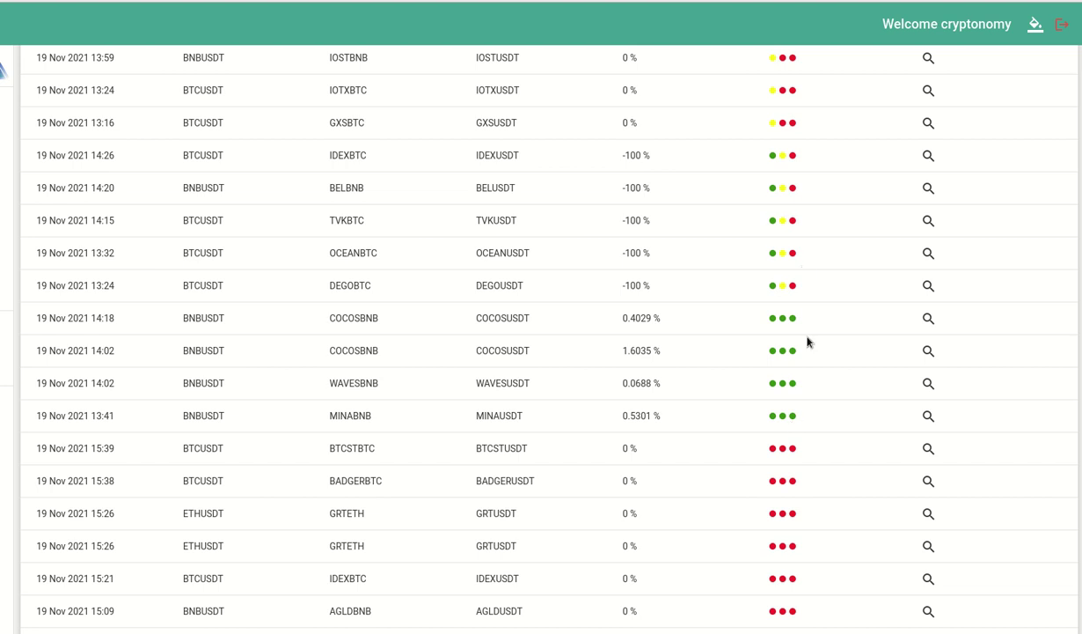
scroll(800, 327, "up", 1)
scroll(800, 331, "up", 2)
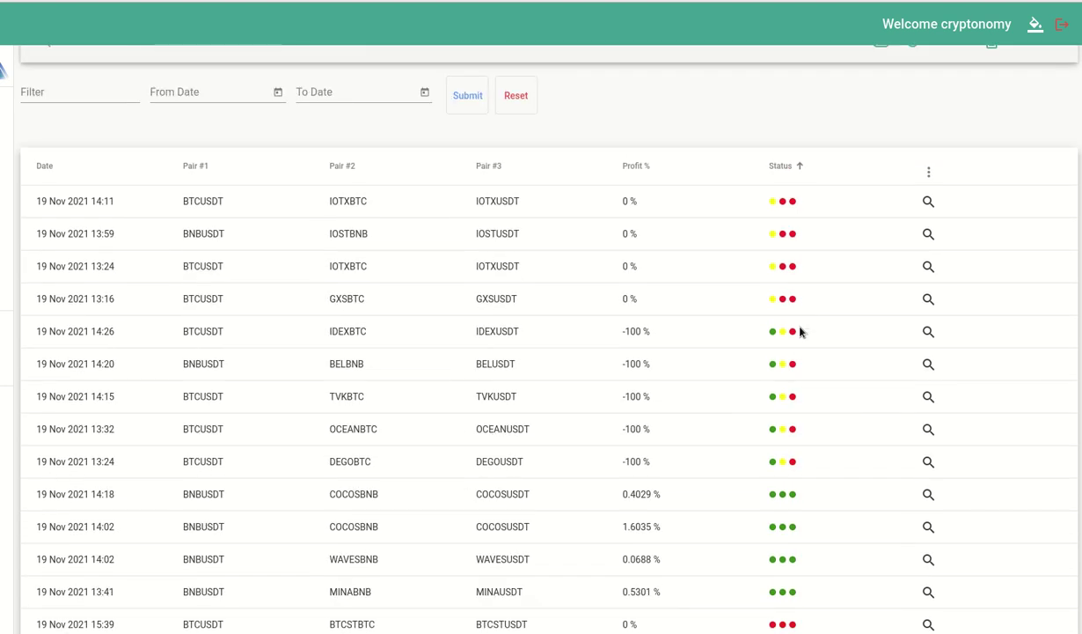
scroll(793, 328, "down", 1)
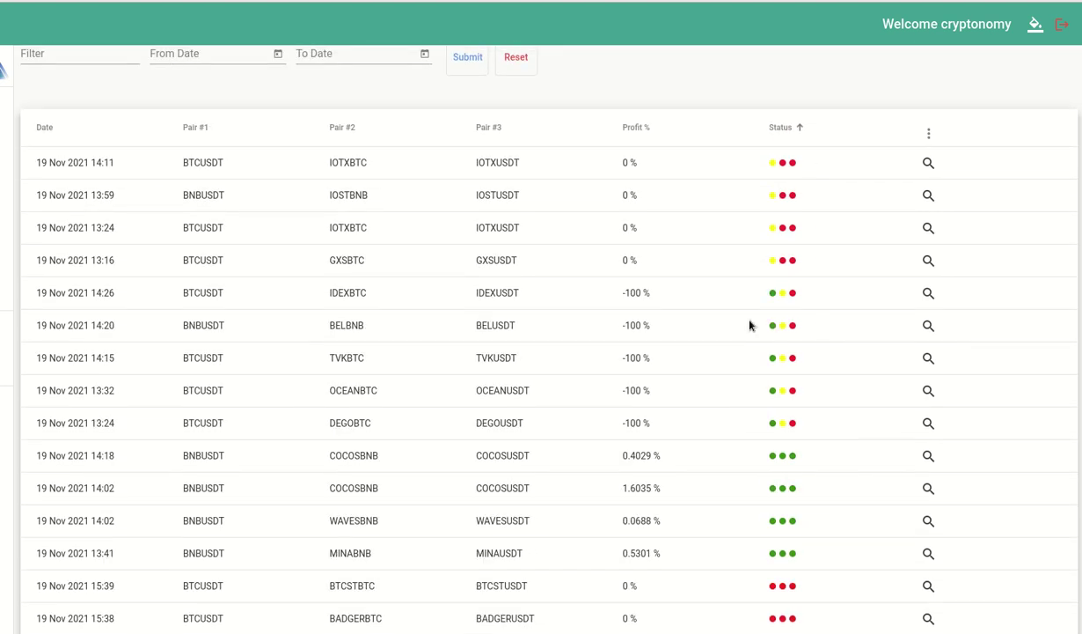
scroll(829, 459, "down", 2)
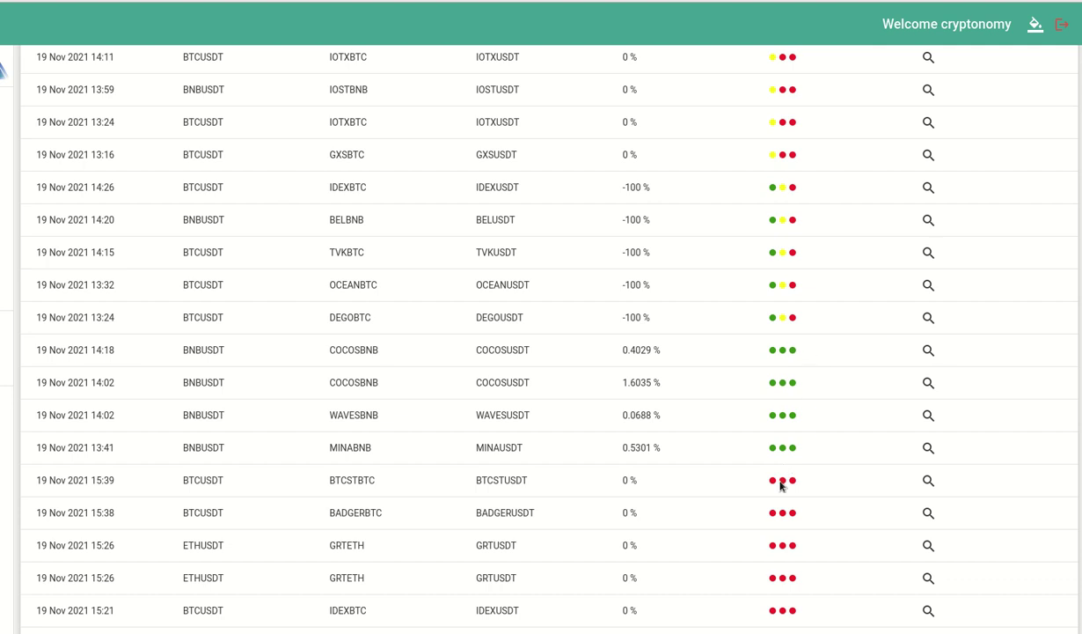
scroll(802, 350, "up", 2)
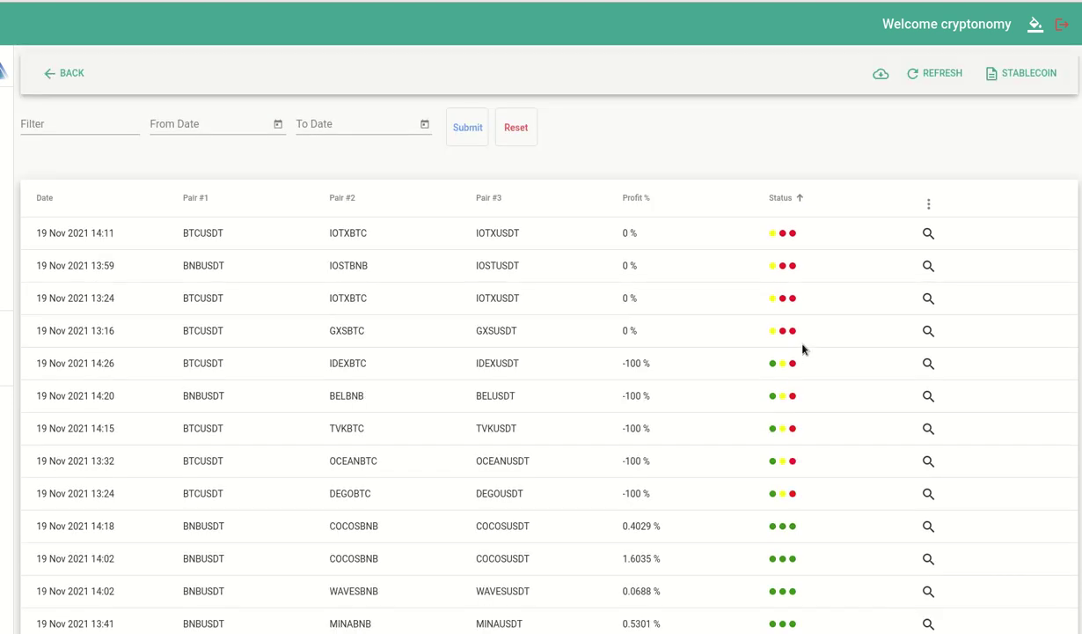
scroll(803, 350, "down", 6)
scroll(803, 349, "down", 3)
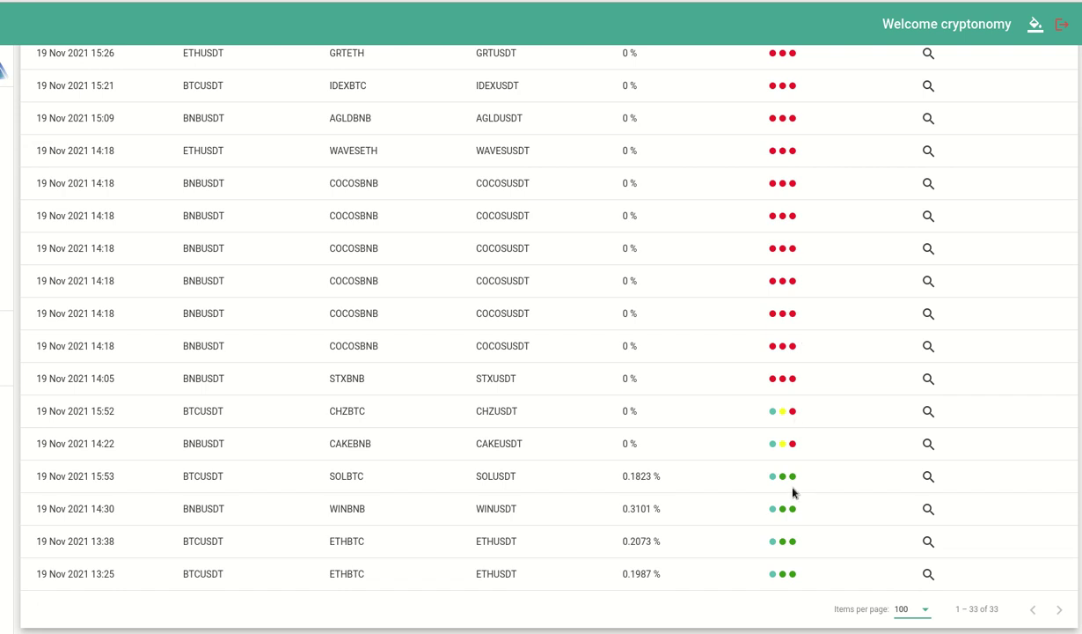
scroll(793, 493, "up", 6)
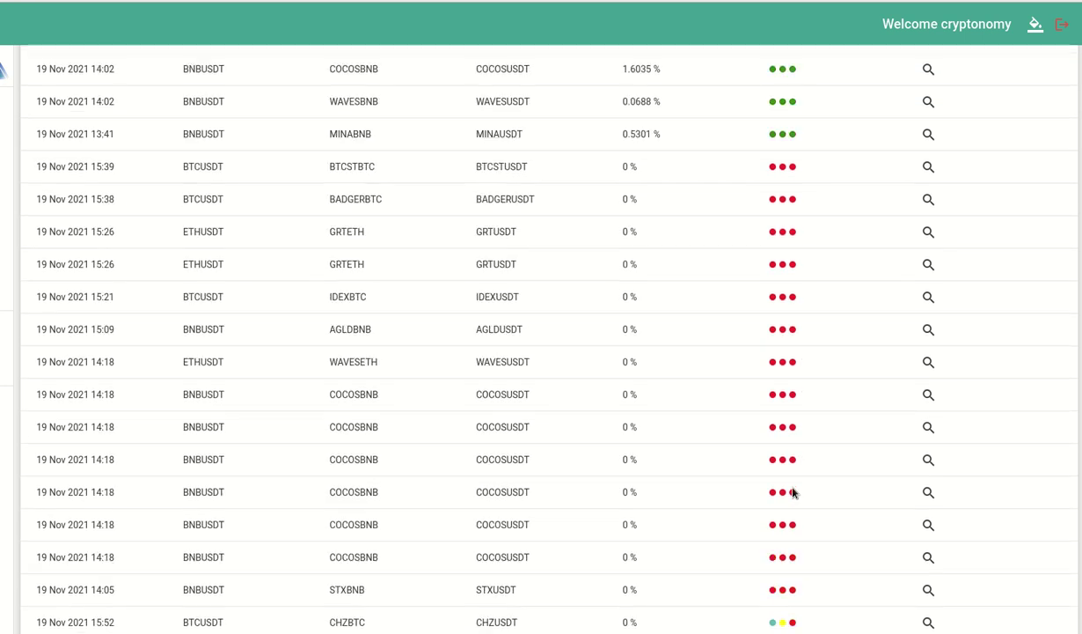
scroll(793, 493, "up", 4)
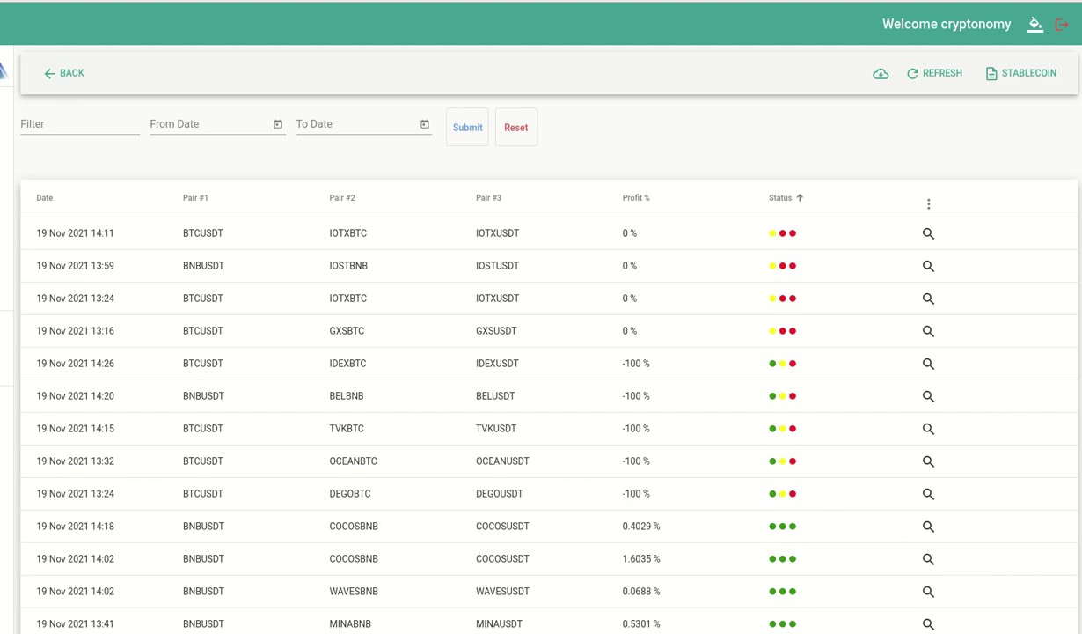
Step: Return to the dashboard to view the STABLECOIN scanner card
left_click(7, 96)
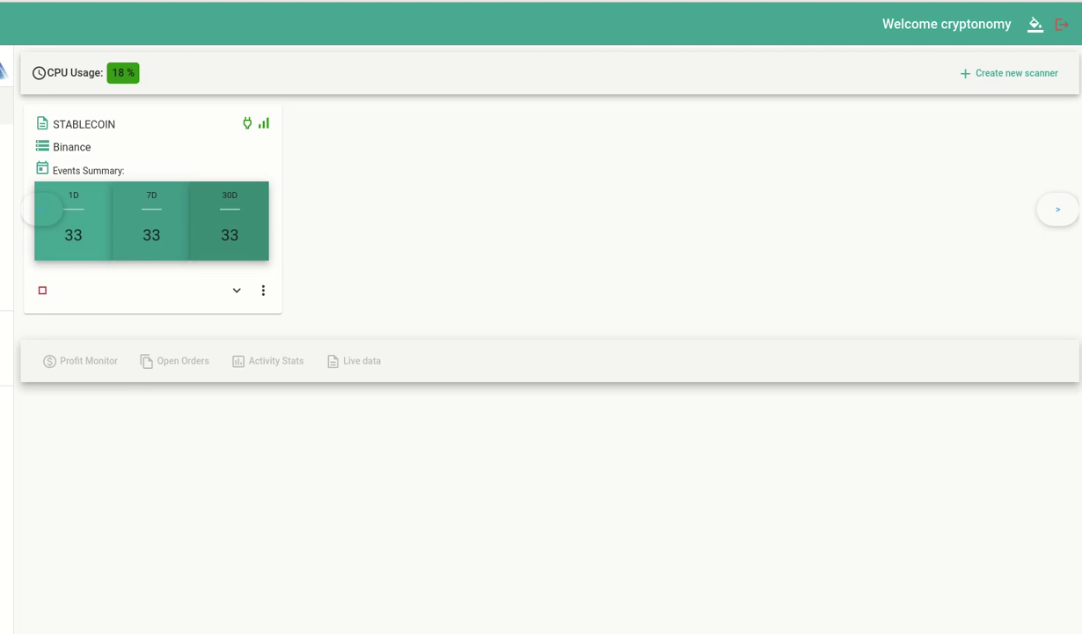
left_click(744, 0)
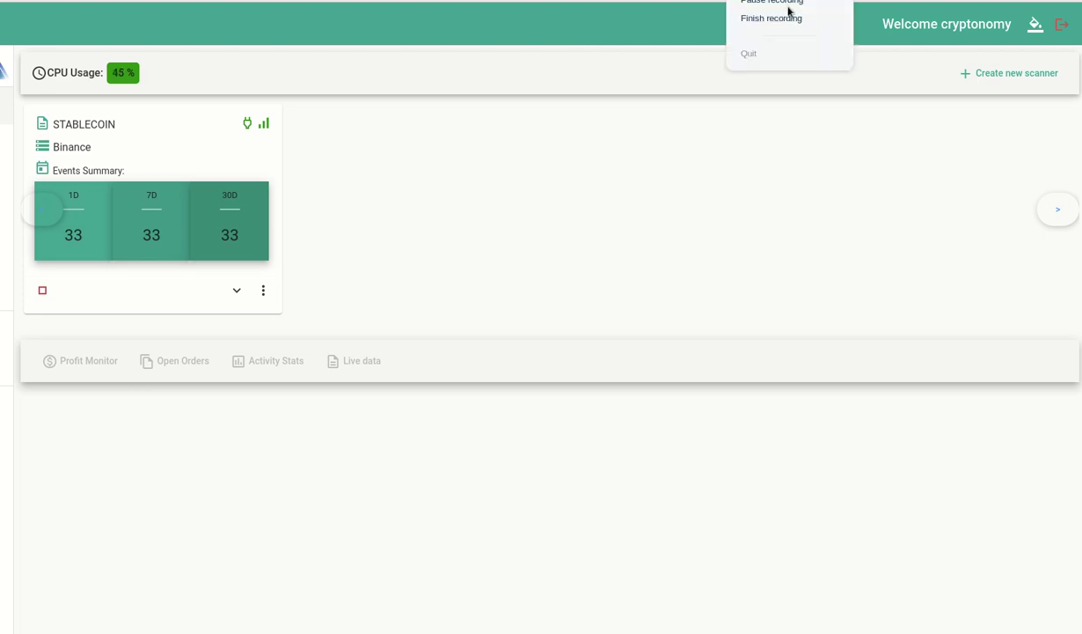